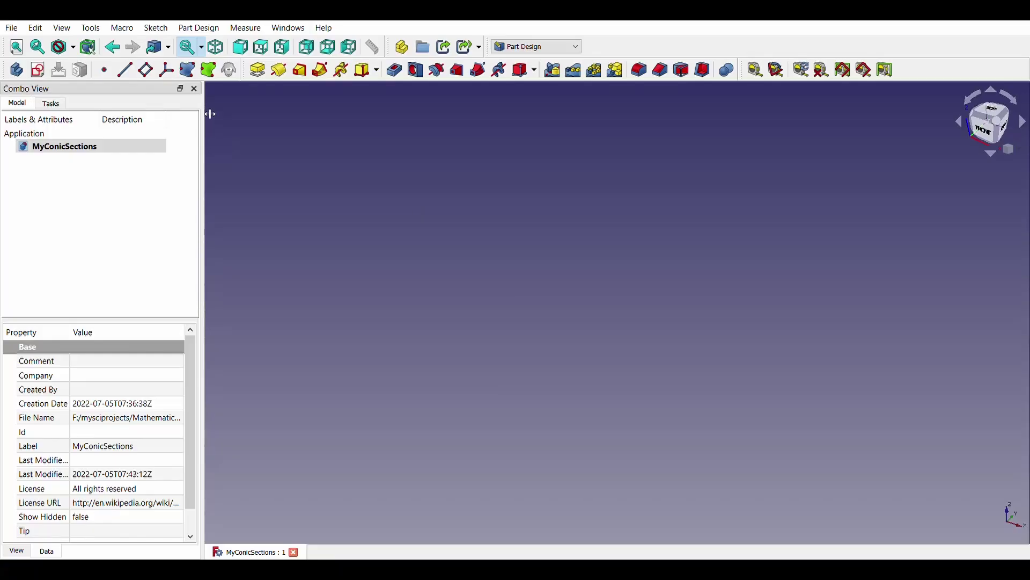
Step: Sketch a three-line triangle on XZ_Plane with its apex on the vertical axis, then constrain the base width
left_click(39, 70)
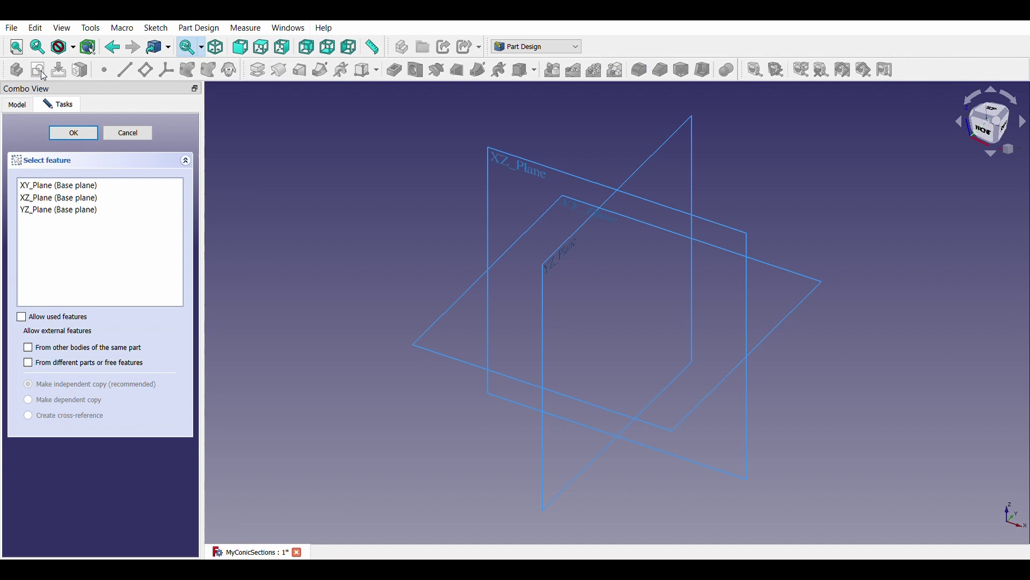
double_click(54, 197)
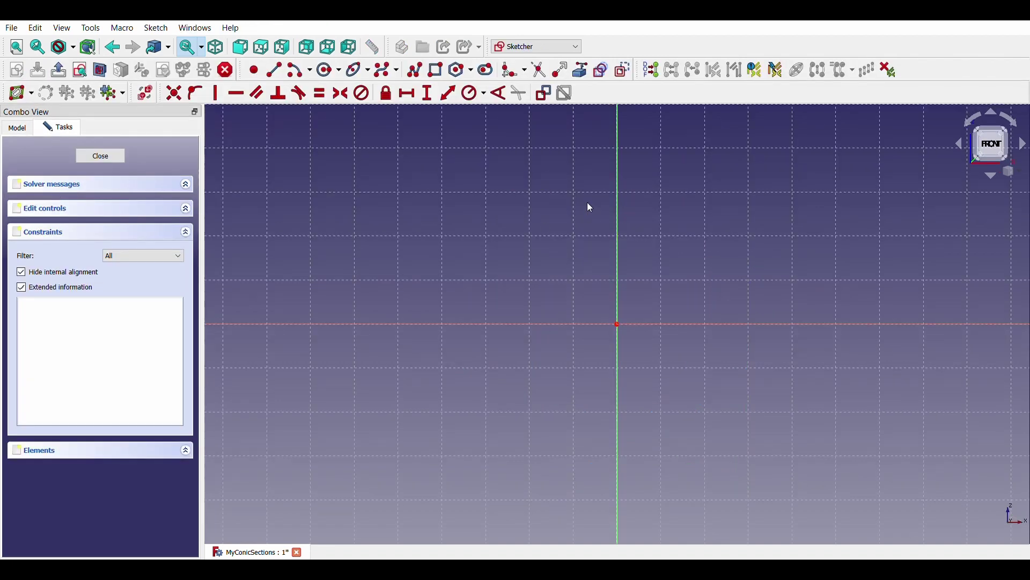
left_click(278, 72)
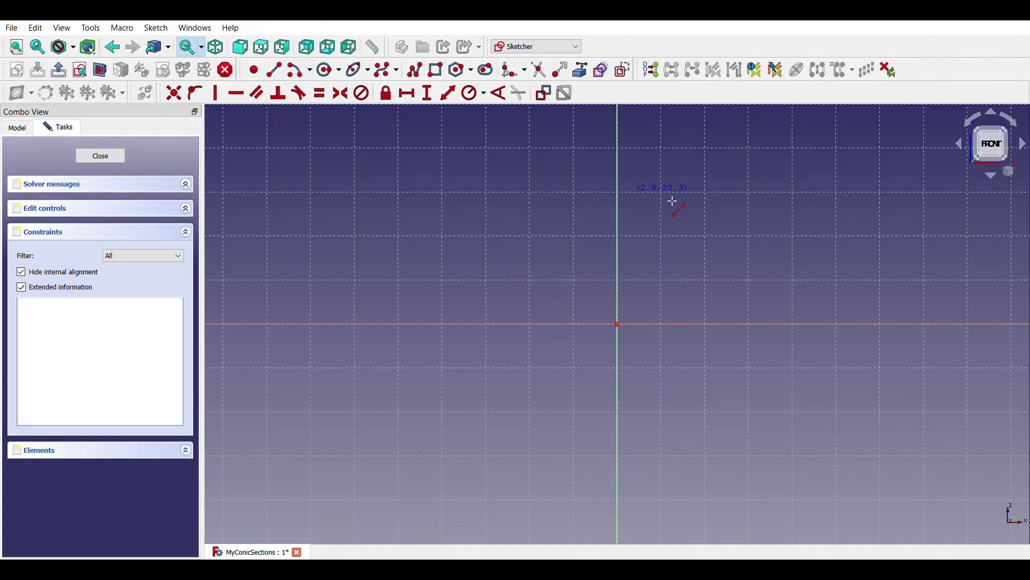
left_click(620, 121)
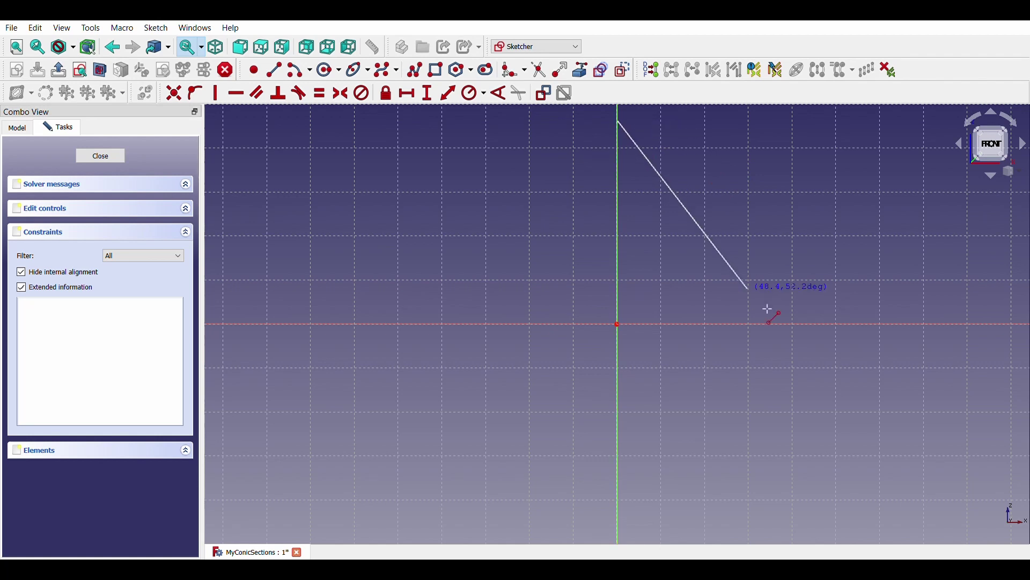
left_click(799, 326)
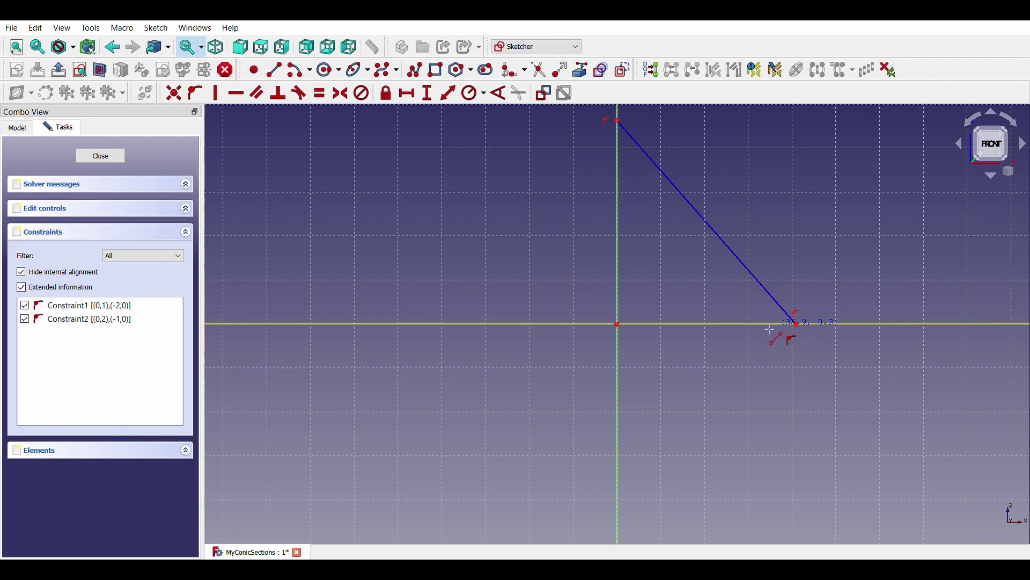
left_click(619, 121)
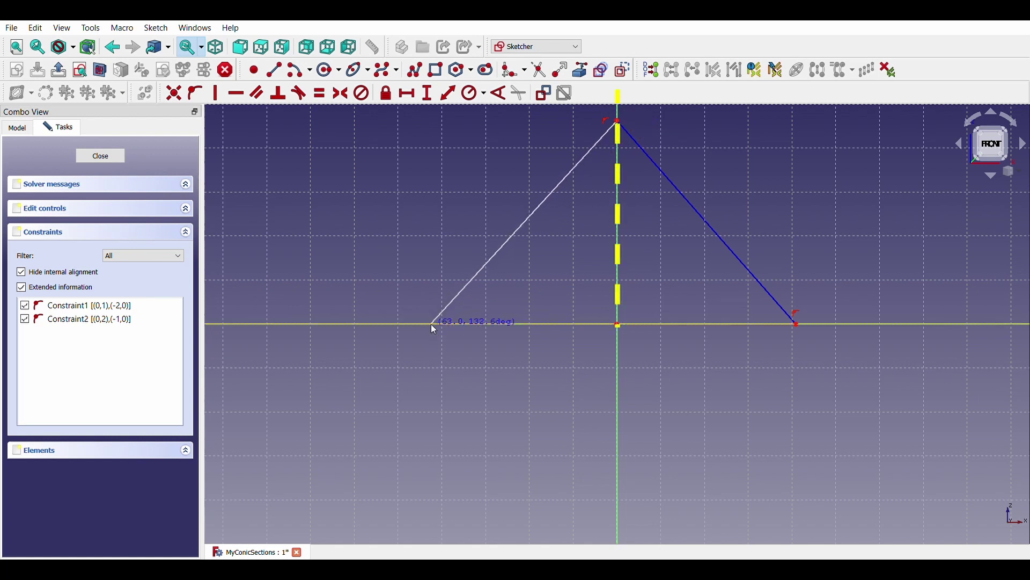
left_click(432, 324)
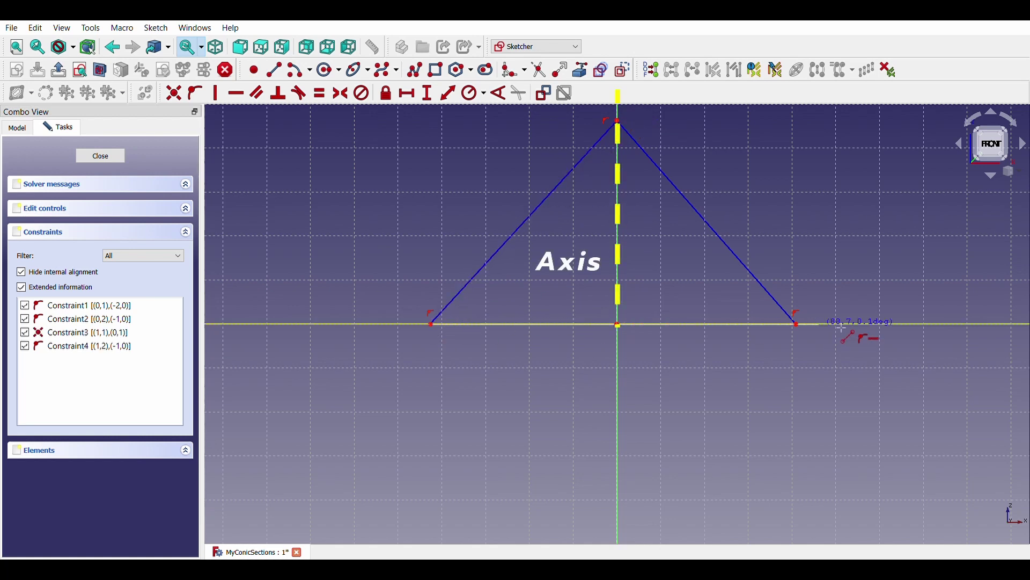
left_click(798, 325)
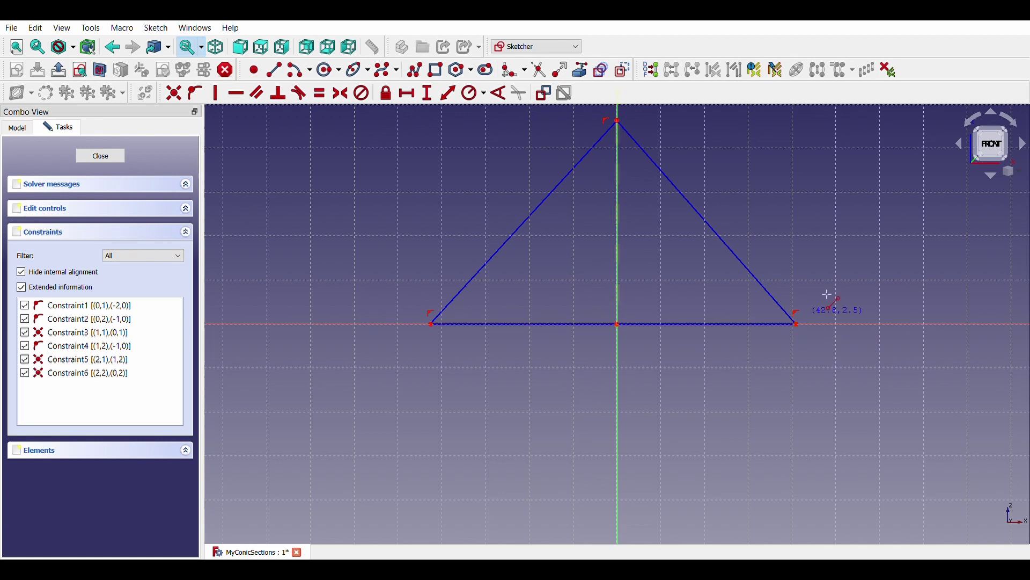
left_click(727, 330)
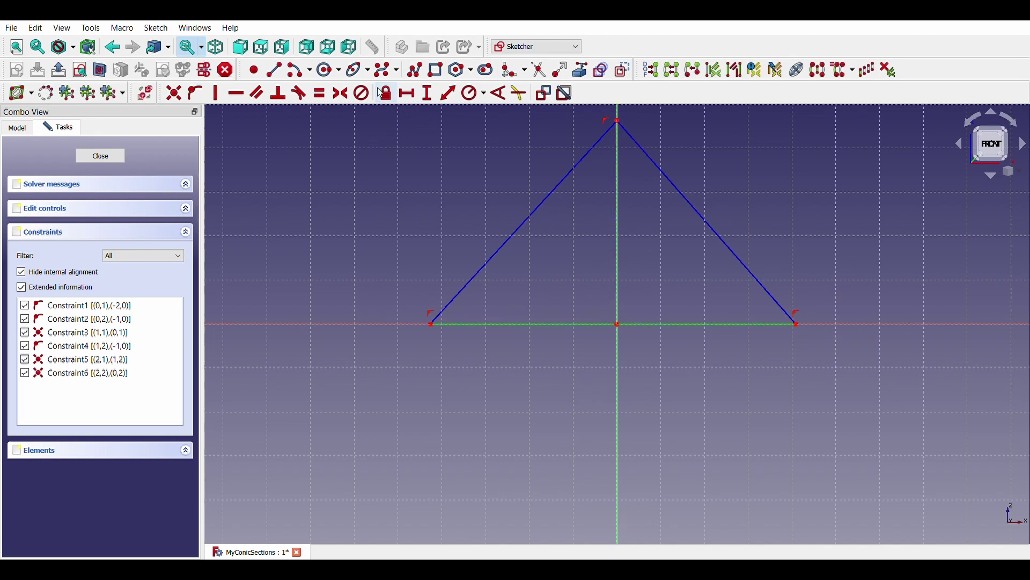
left_click(407, 93)
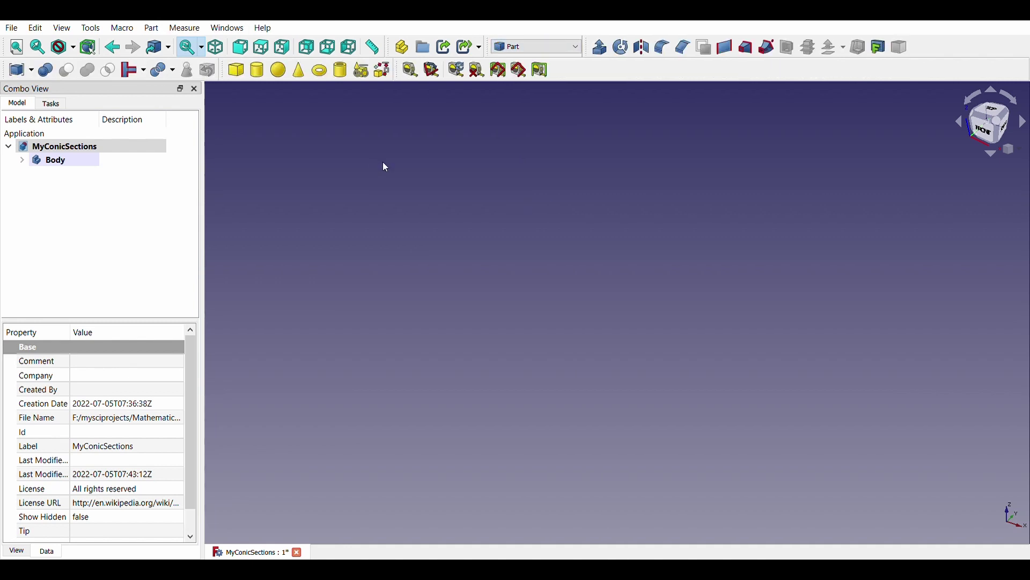
Step: Add a cone with Radius1 0.1 mm, Radius2 50 mm and height 86.6 mm
left_click(300, 70)
left_click(81, 173)
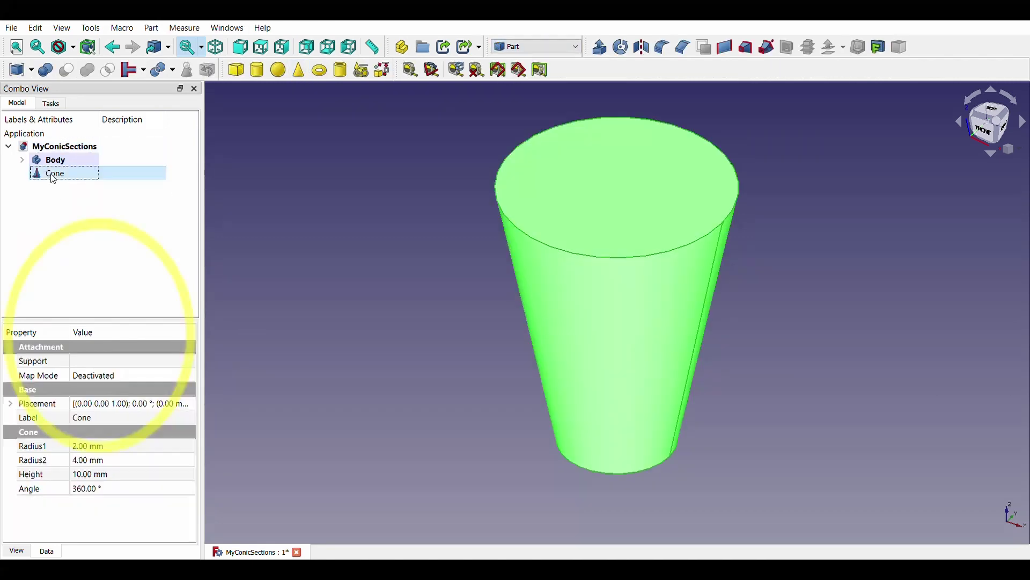
left_click_drag(99, 322, 109, 207)
left_click(114, 335)
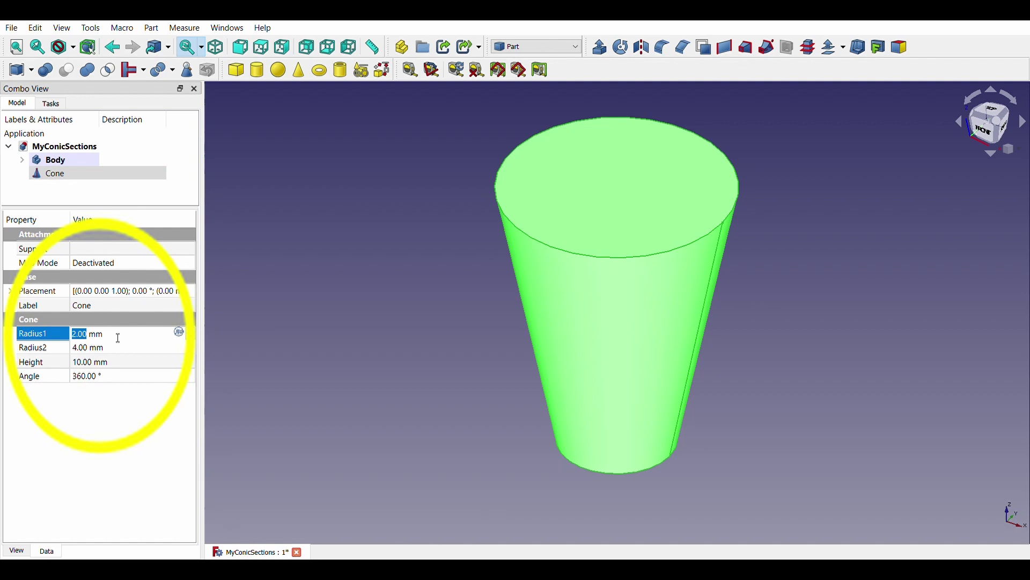
type("0.1")
key("Tab")
type("50")
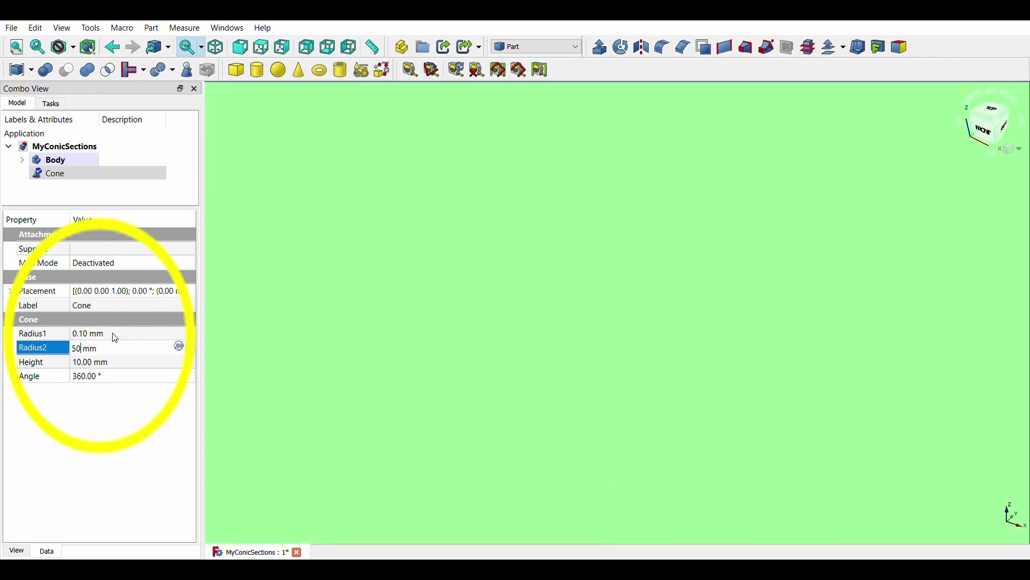
key("Tab")
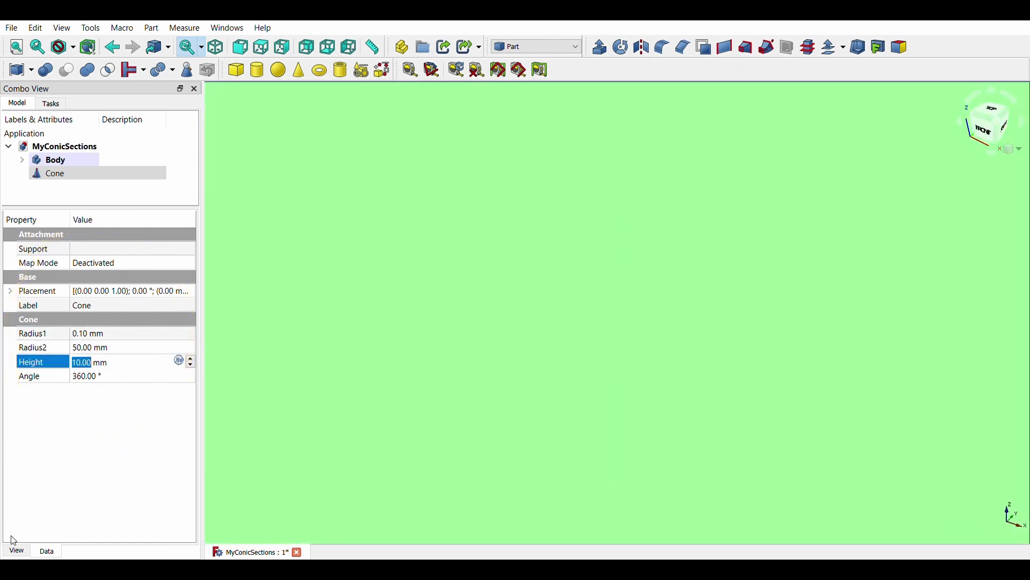
type("86.6")
key("Tab")
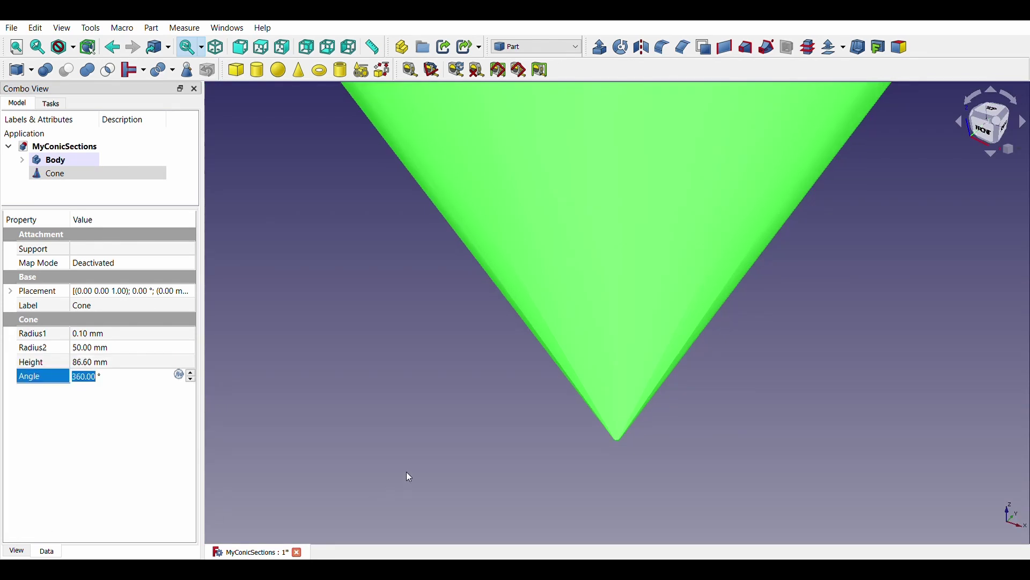
Step: Switch to the front view and select the cone's Placement property
scroll(396, 435, "down", 5)
key("1")
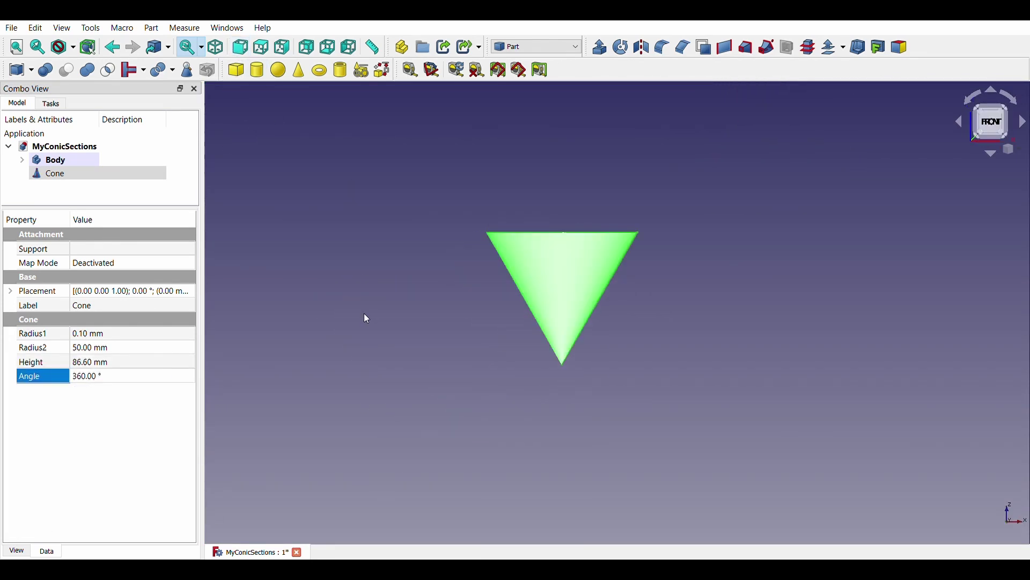
left_click(118, 292)
Step: Open the cone's Placement editor and enter a 180° rotation angle
left_click(189, 291)
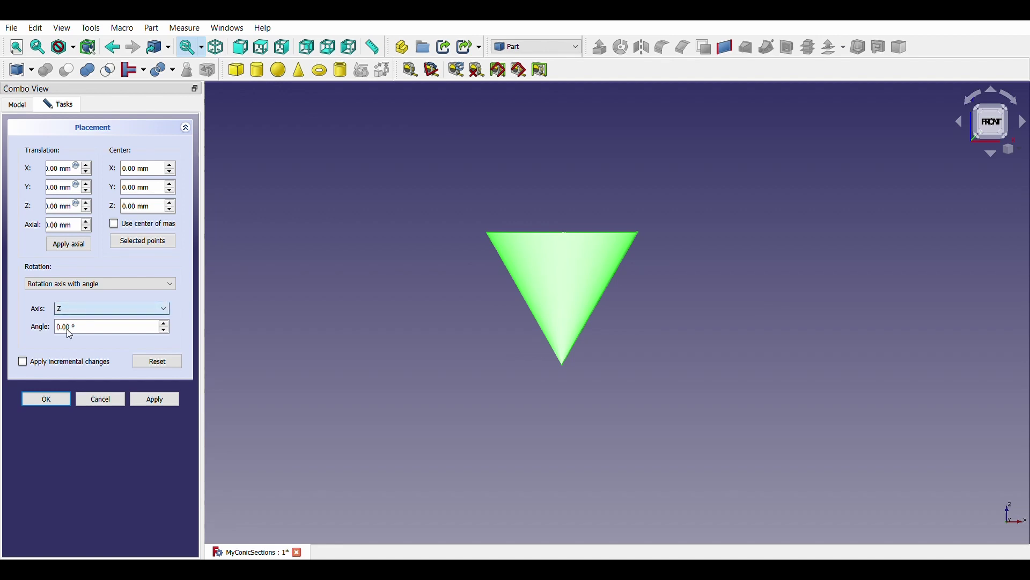
scroll(110, 309, "up", 2)
double_click(86, 329)
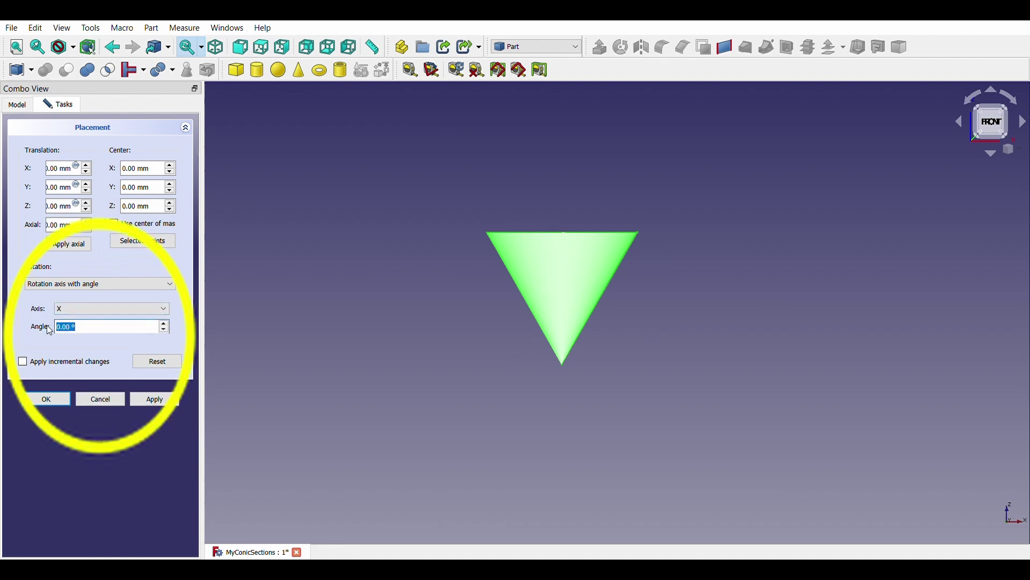
type("180")
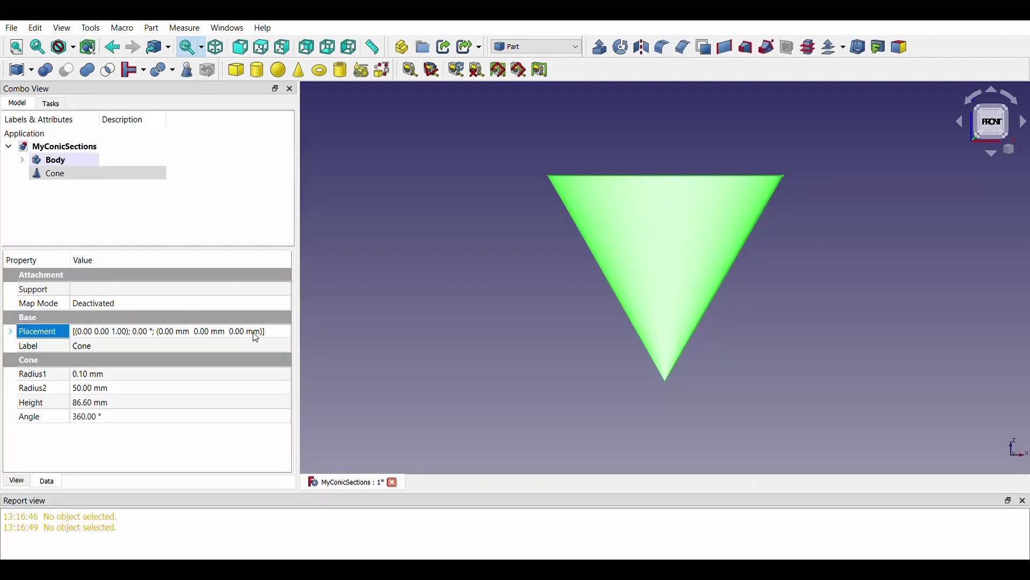
left_click(256, 338)
left_click(279, 331)
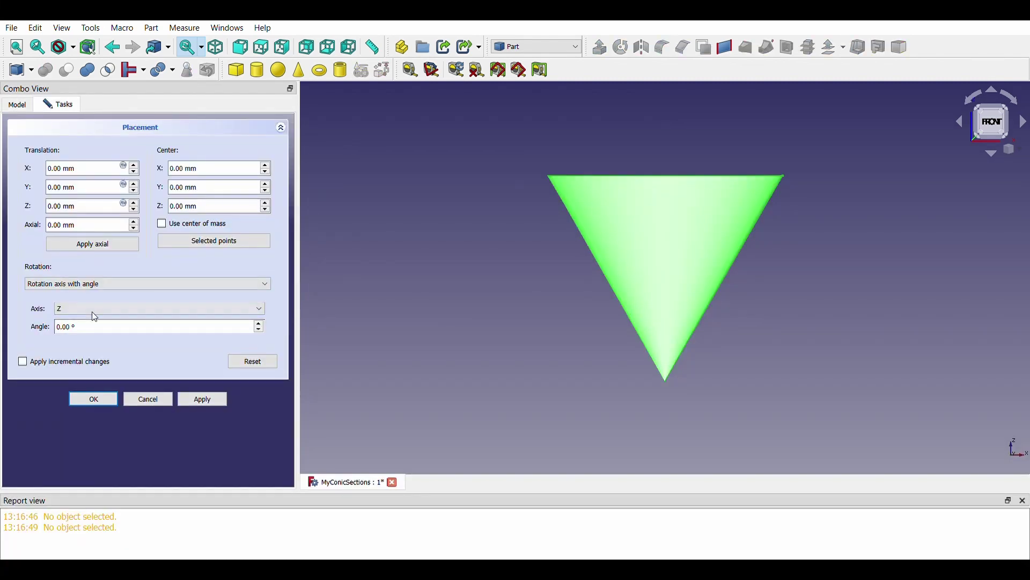
Step: Apply the 180° rotation about X to flip the cone and set translation Z to 86 mm
scroll(92, 313, "up", 2)
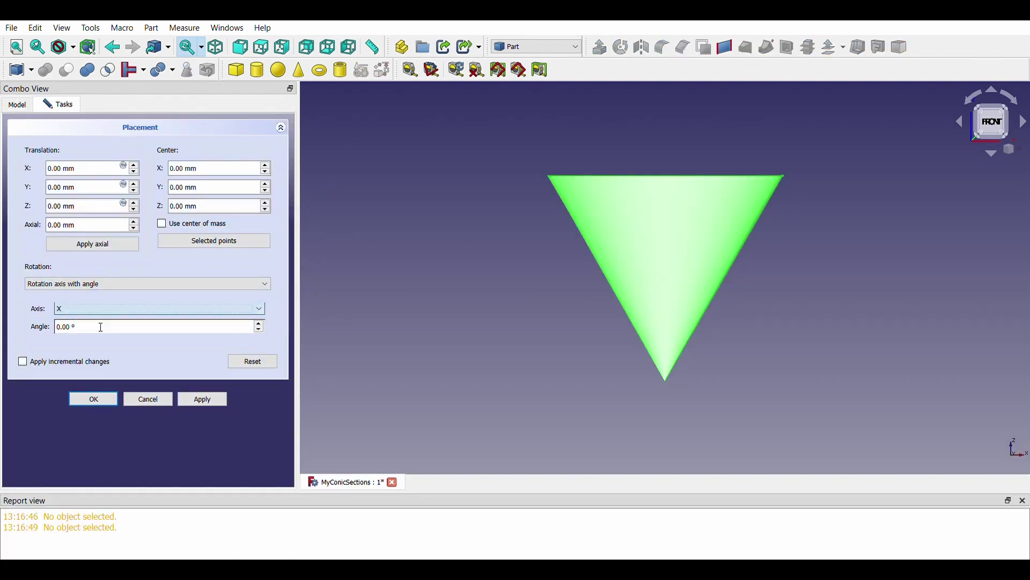
left_click_drag(101, 328, 41, 324)
key("shift+Tab")
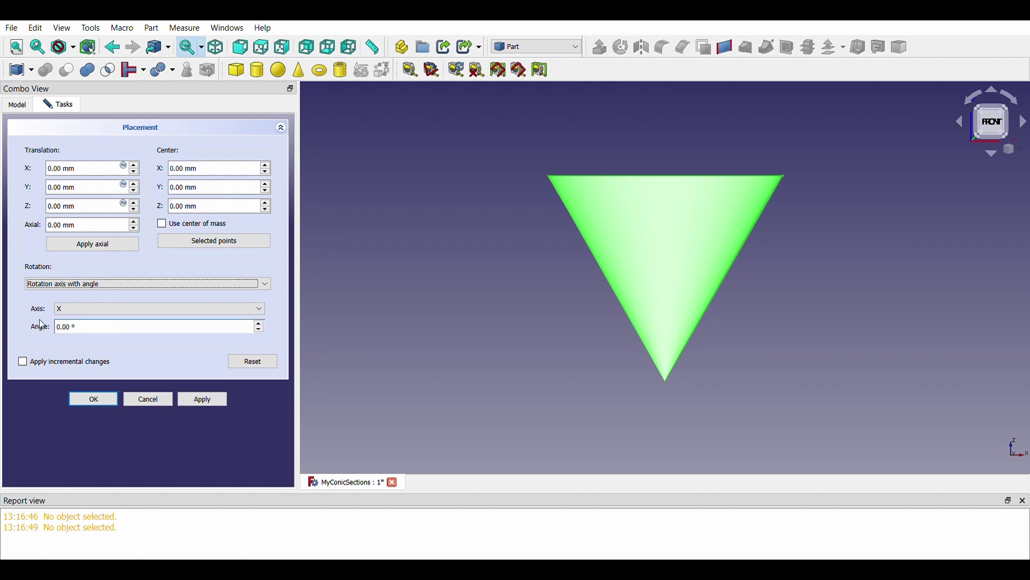
left_click(91, 333)
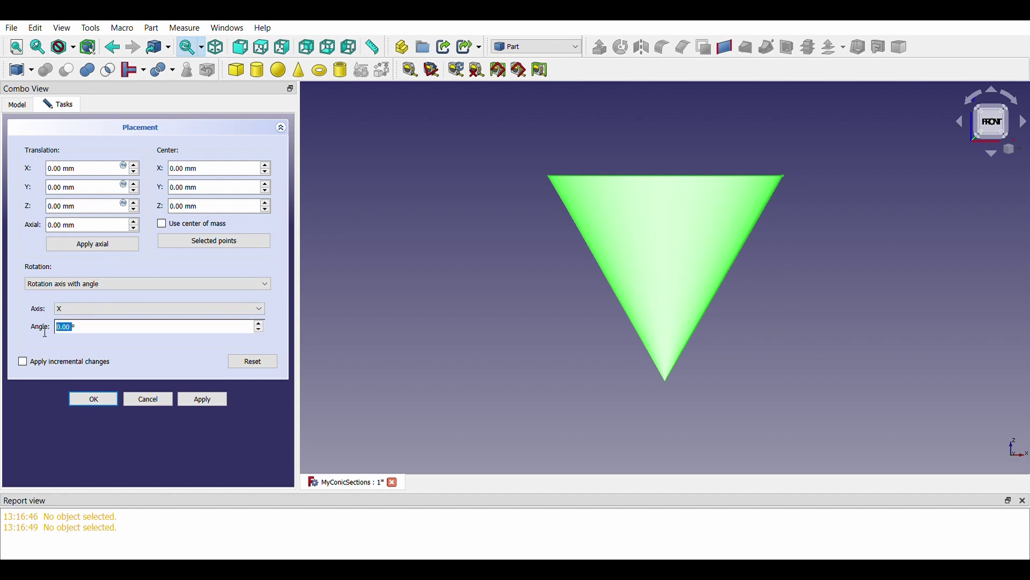
type("180")
key("shift+Tab")
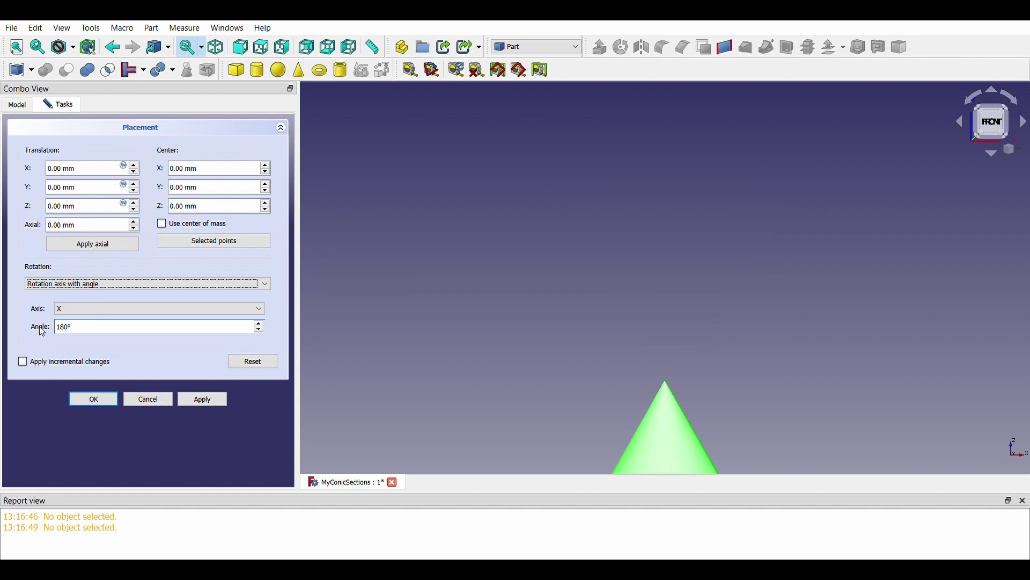
left_click_drag(76, 206, 17, 210)
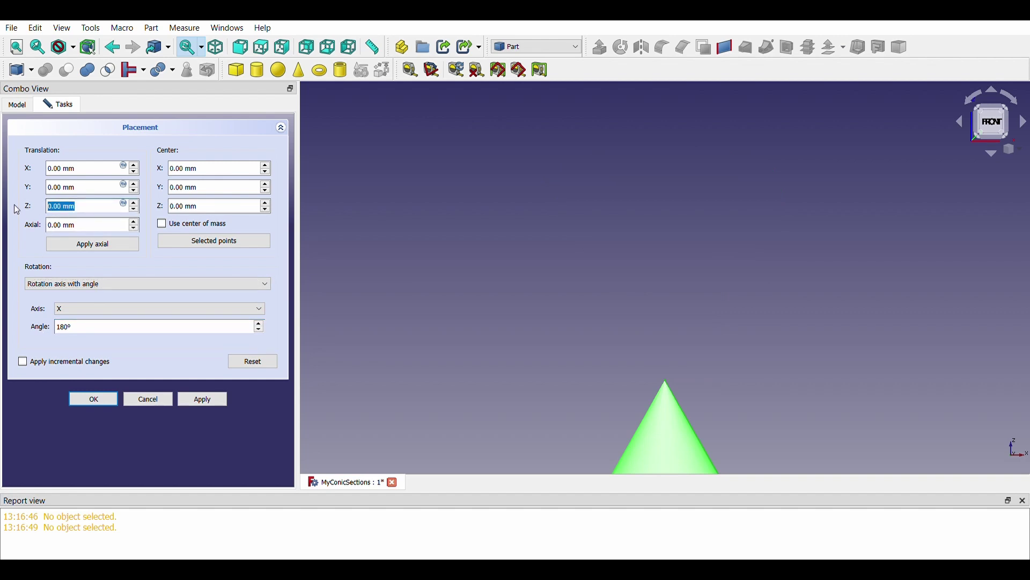
type("86")
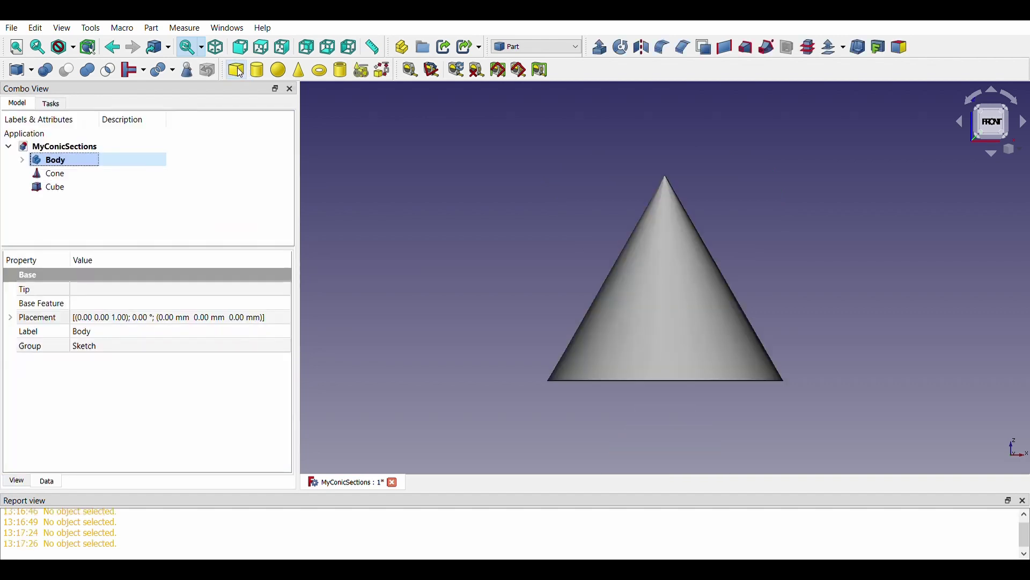
Step: Size the Cube as a 120 × 120 × 2 mm plate
left_click(83, 188)
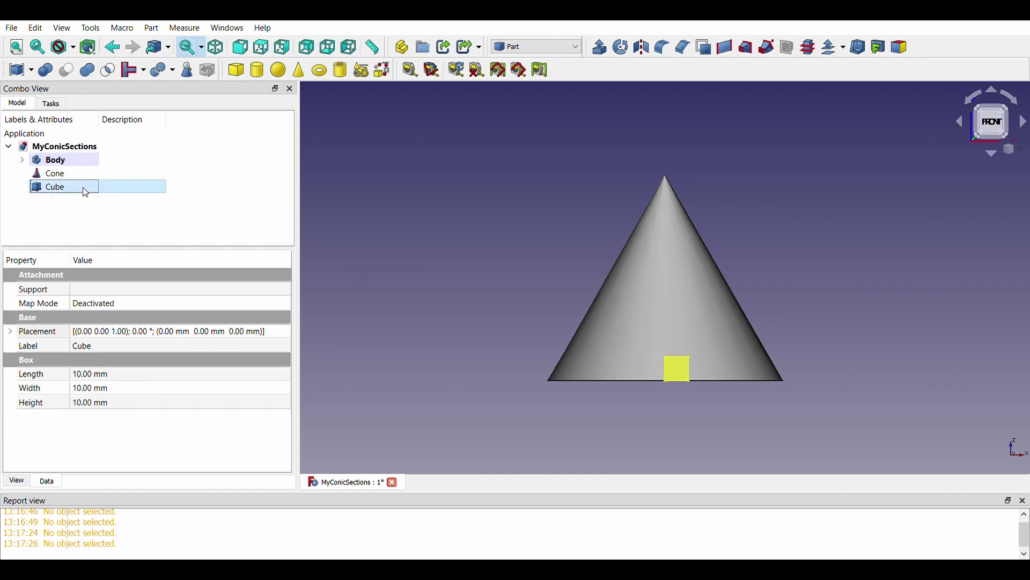
left_click(160, 378)
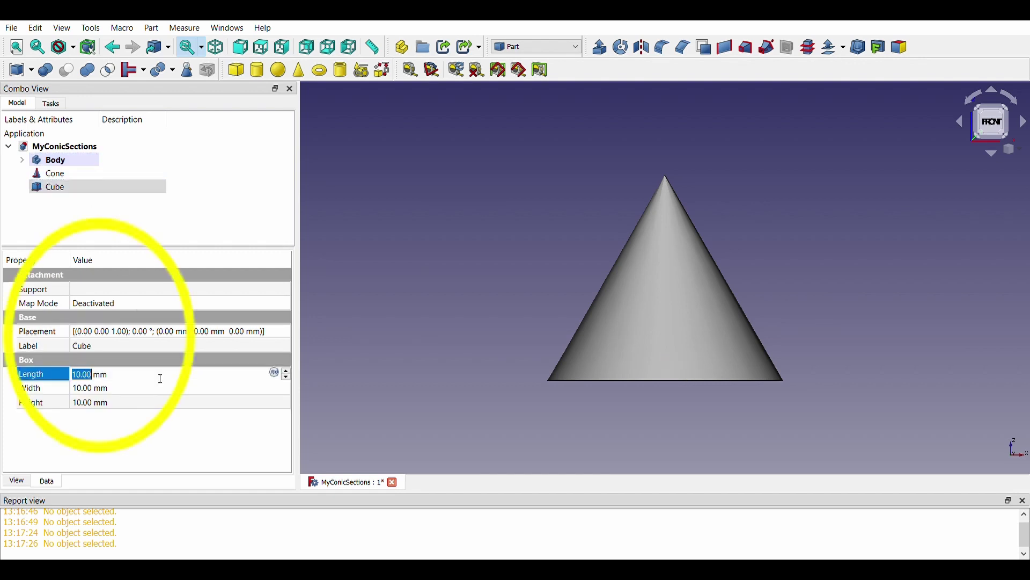
type("120")
key("Tab")
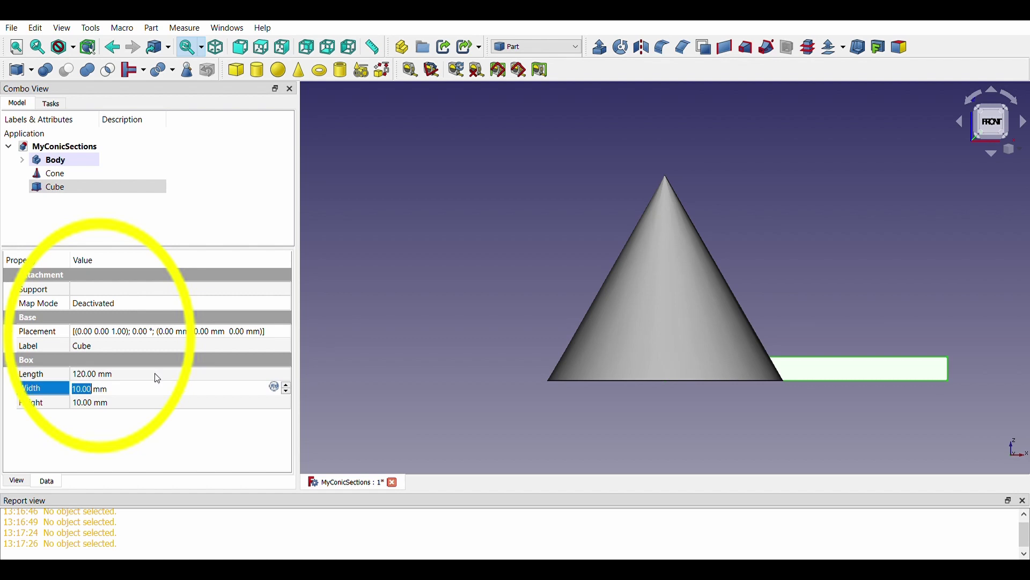
type("120")
key("Tab")
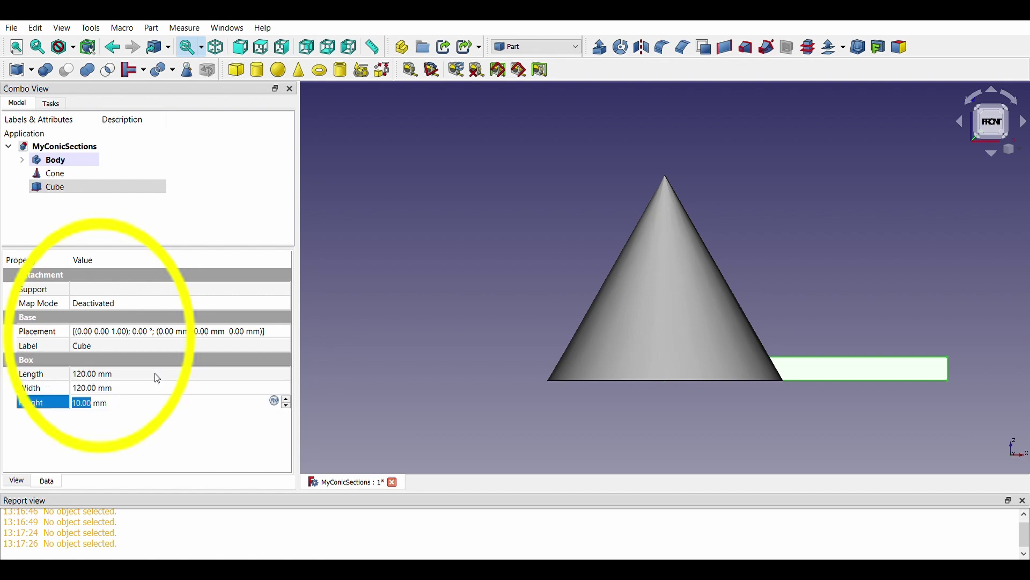
type("2")
key("Return")
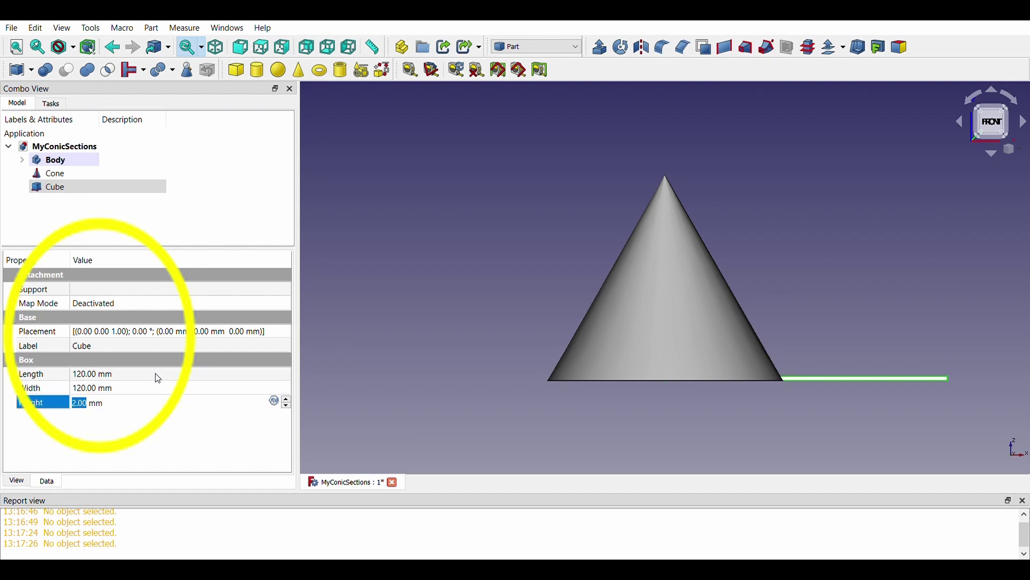
Step: Place the plate at X -60, Y -60, Z -1 mm, centred under the cone's base
left_click(259, 334)
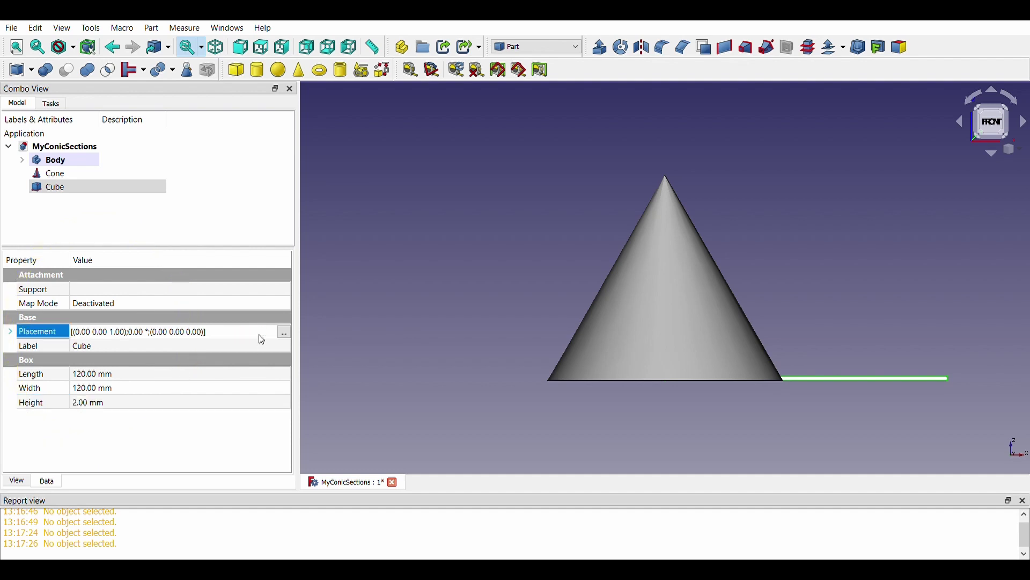
left_click(284, 333)
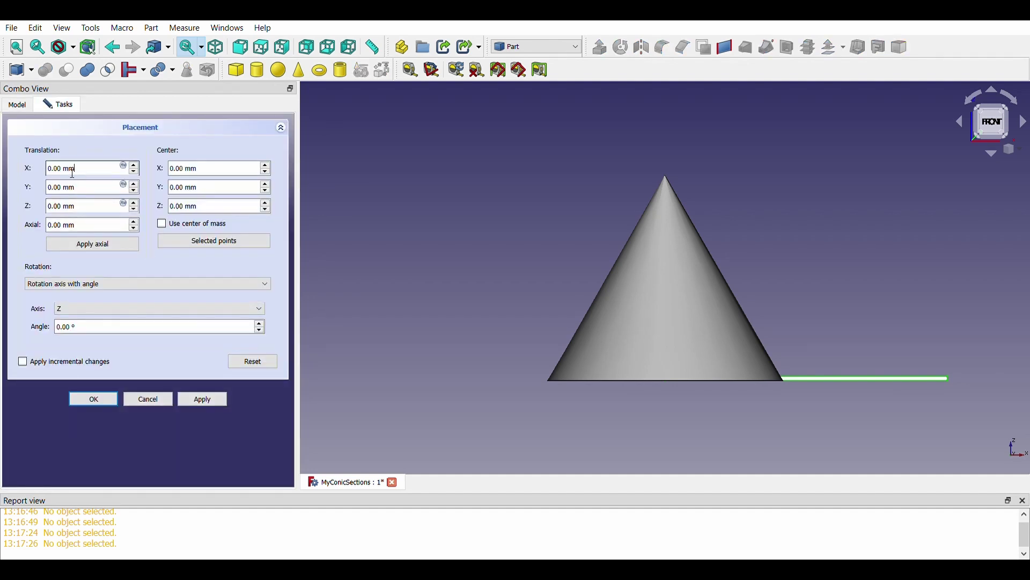
type("-60")
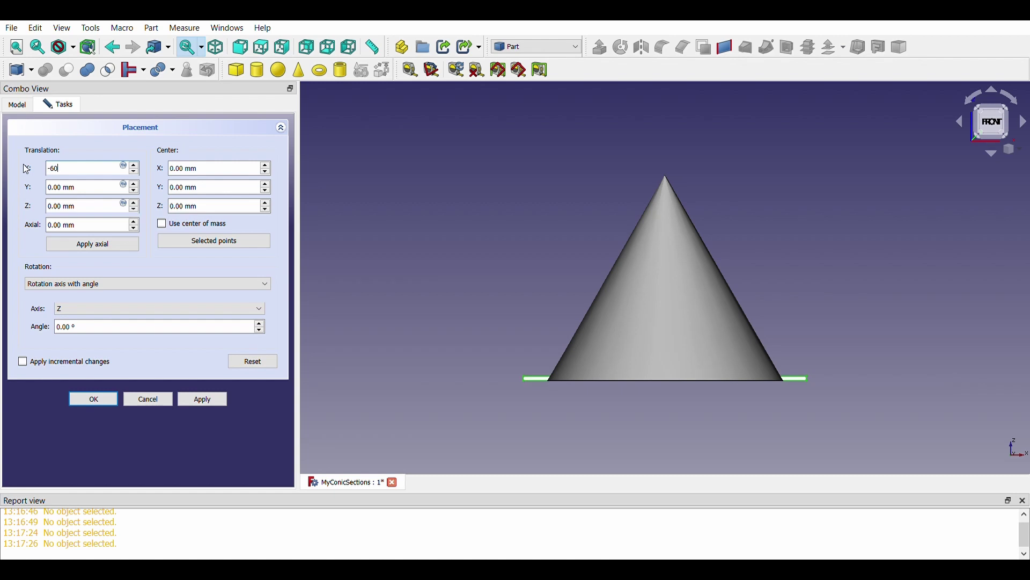
key("Tab")
type("-60")
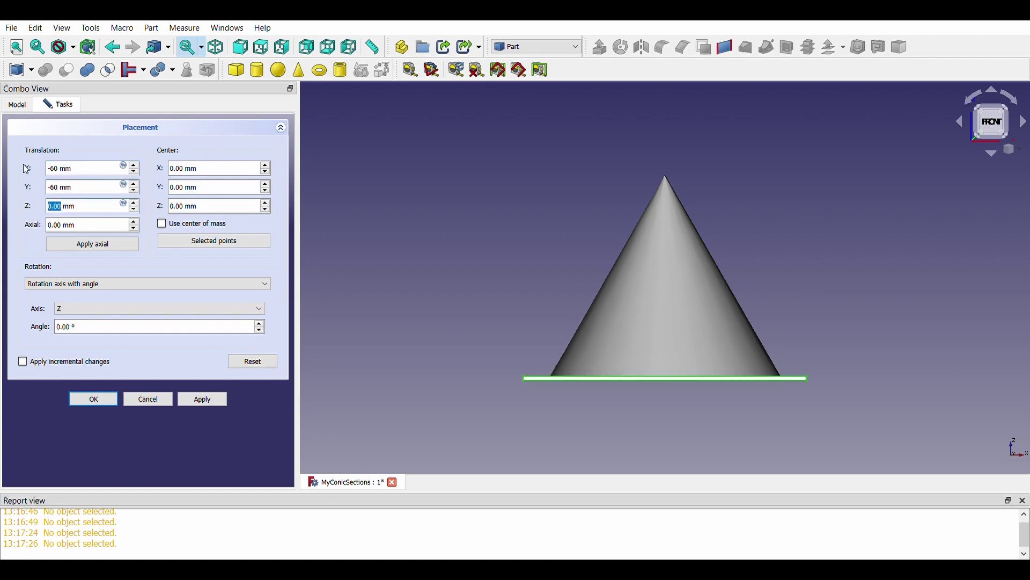
type("1")
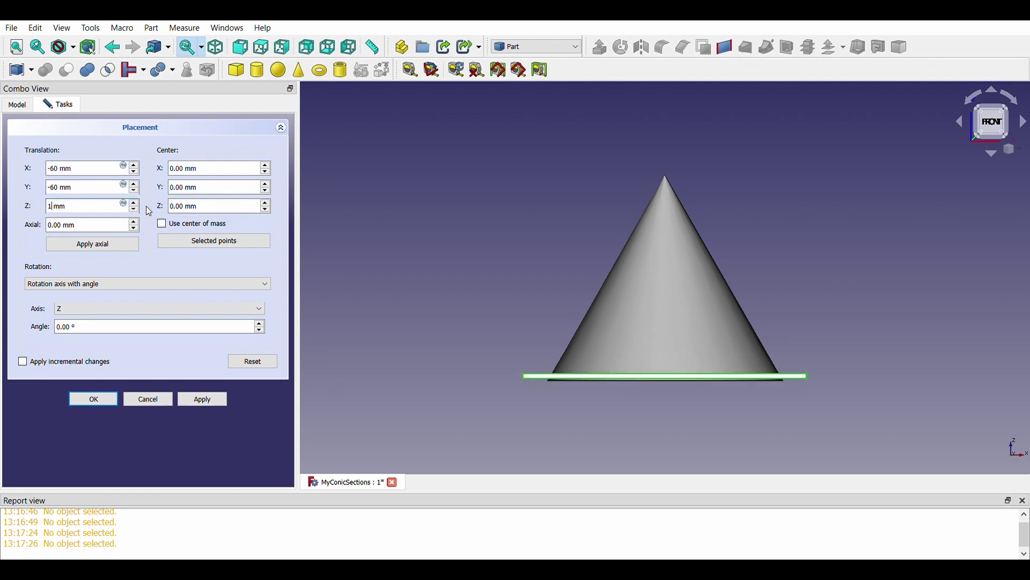
type("-1")
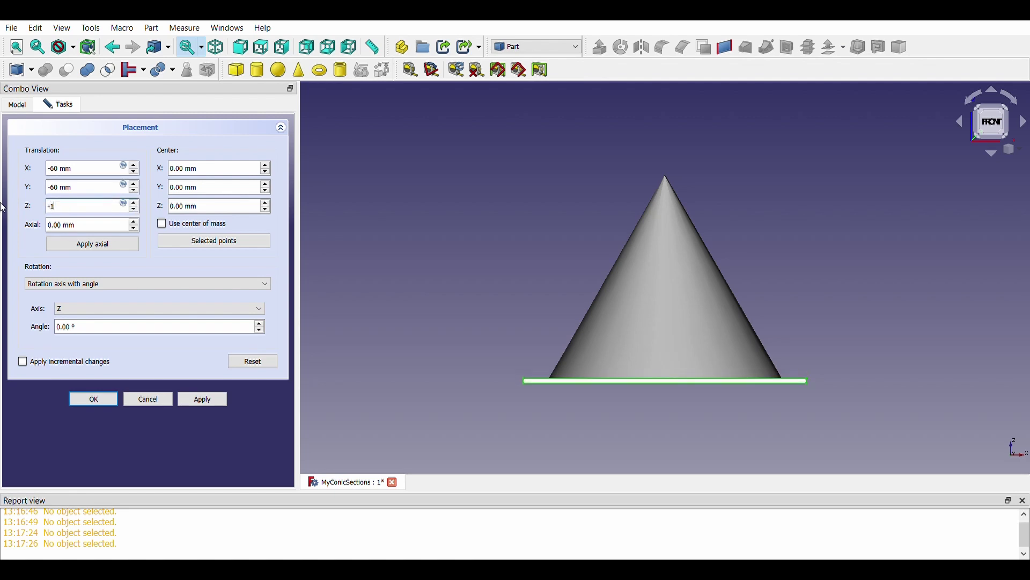
key("Tab")
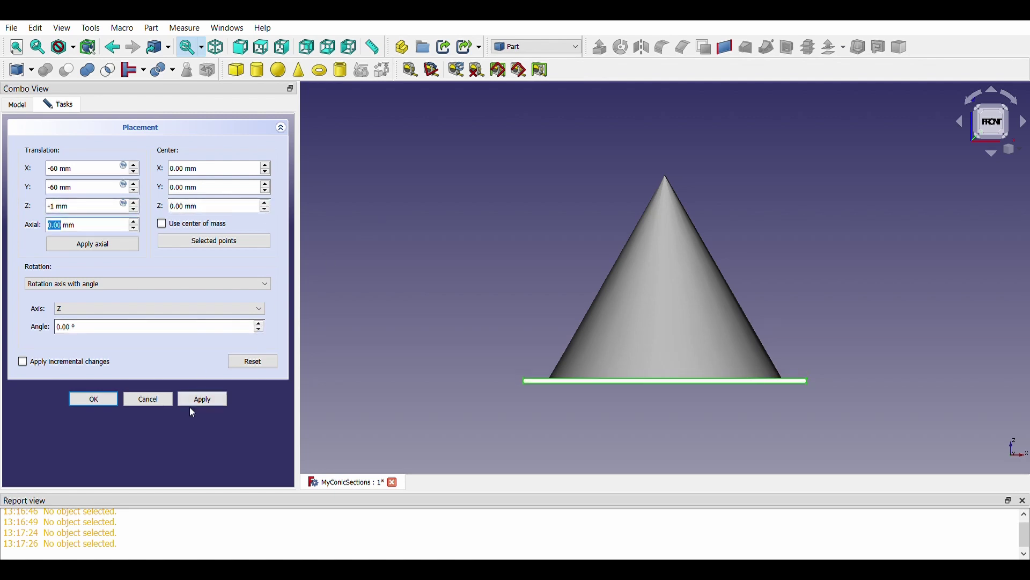
left_click(202, 403)
left_click(105, 402)
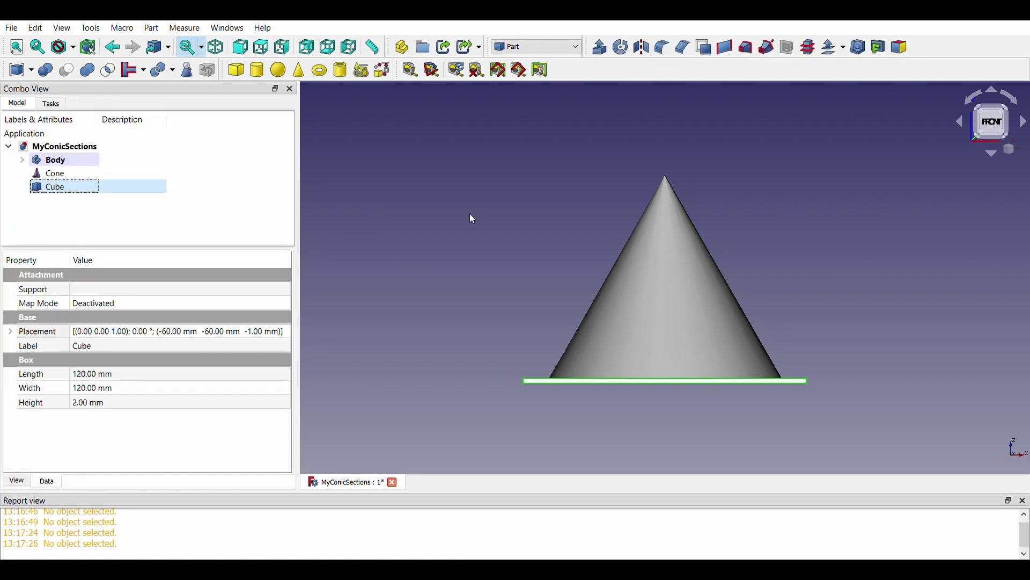
middle_click_drag(472, 218, 495, 232)
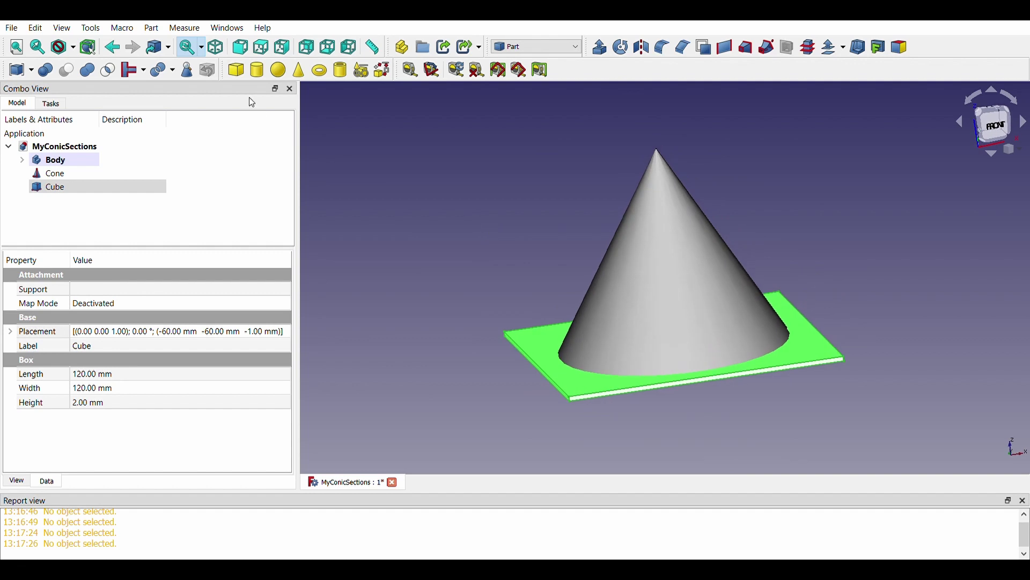
Step: Paste copies of the cube plate into the document
left_click(240, 48)
left_click(396, 182)
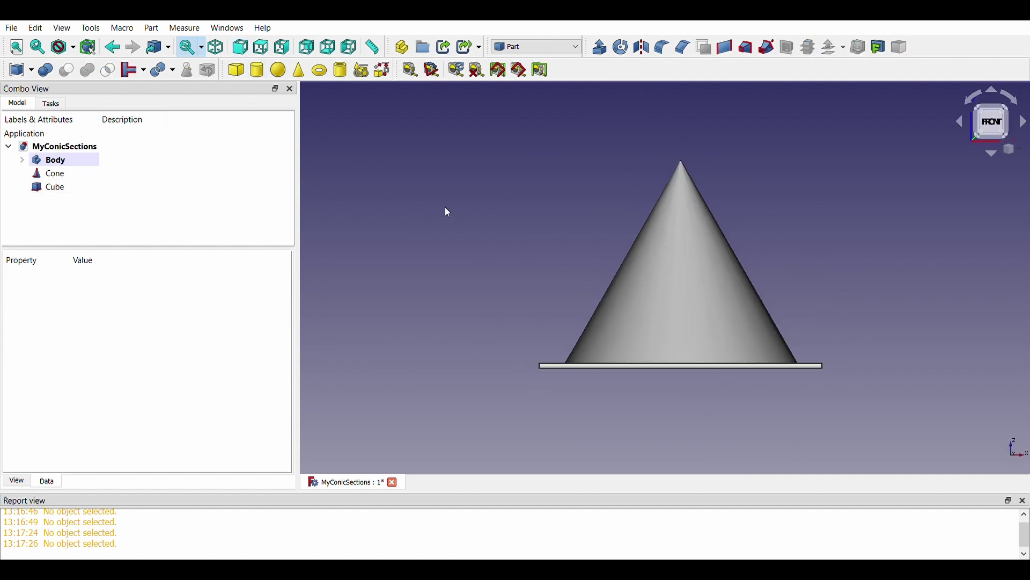
left_click(49, 188)
left_click(68, 150)
key("ctrl+v")
key("ctrl+v")
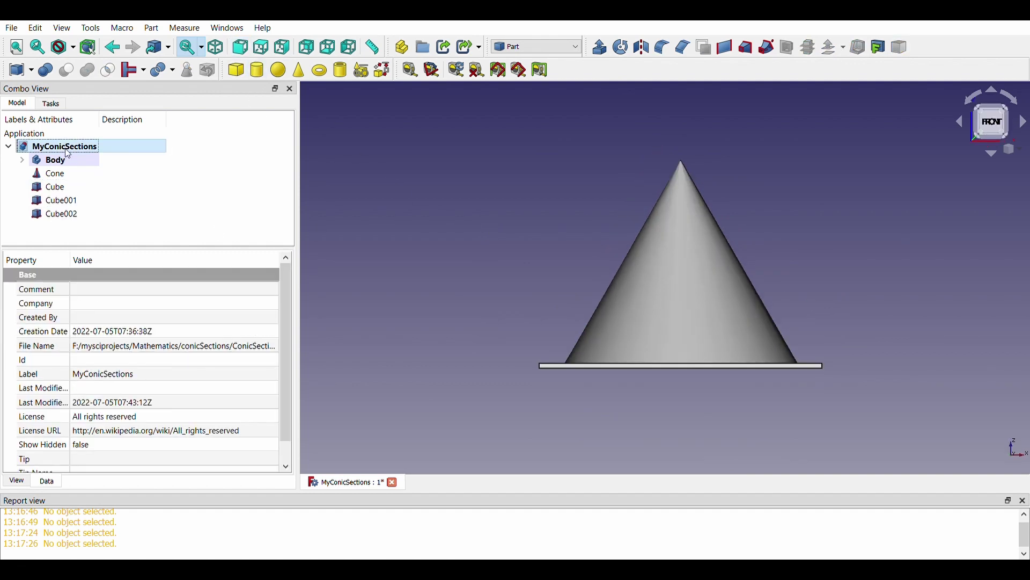
key("ctrl+v")
Step: Rename the original plate CubeForCircle and Cube001 CubeForEllipse
left_click(70, 191)
left_click(75, 191)
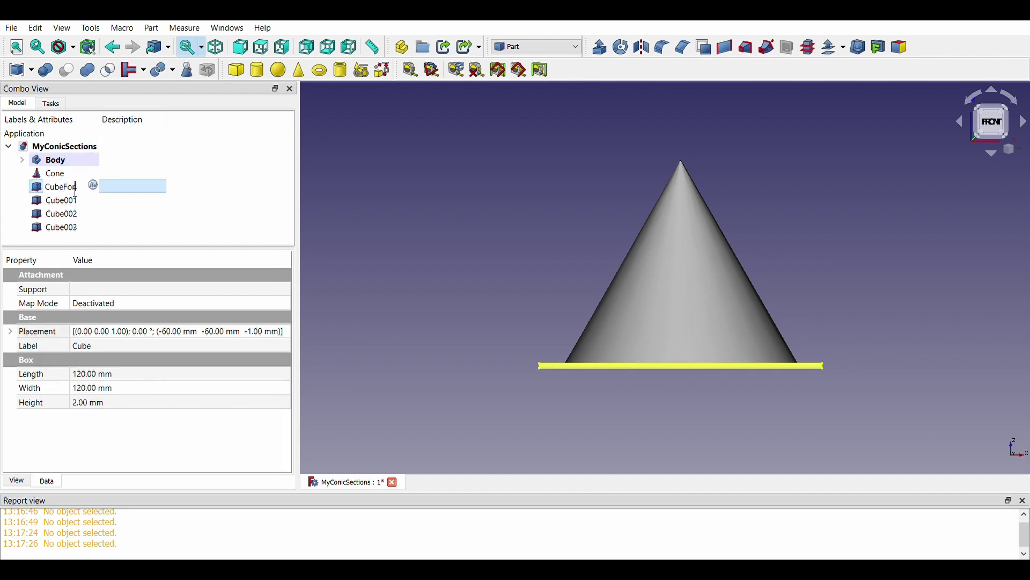
type("ForCircle")
key("Return")
left_click(62, 202)
left_click(65, 201)
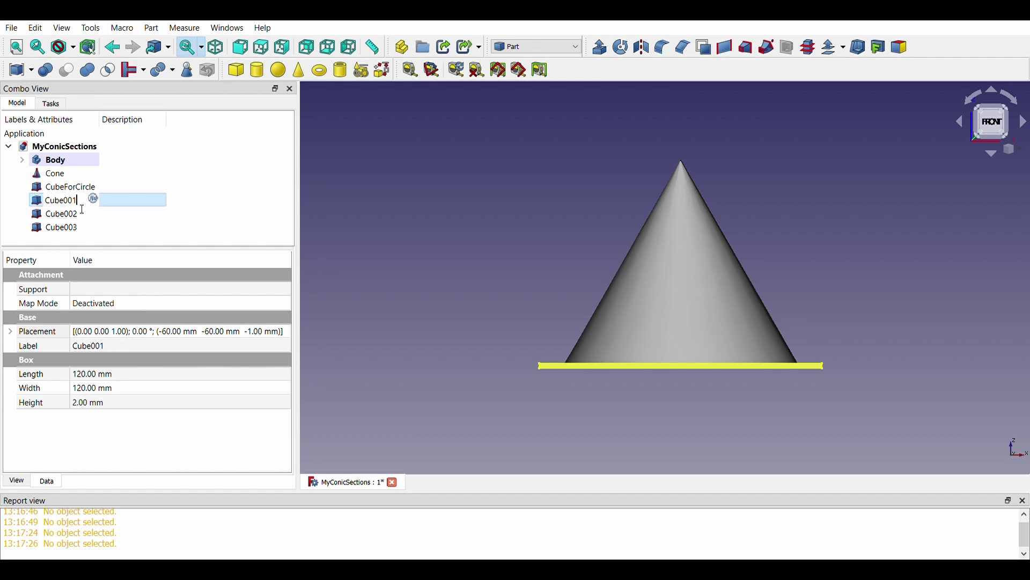
type("ForEllipse")
key("Return")
Step: Rename Cube002 to CubeForParabola and Cube003 to CubeForHyperbola
left_click(81, 214)
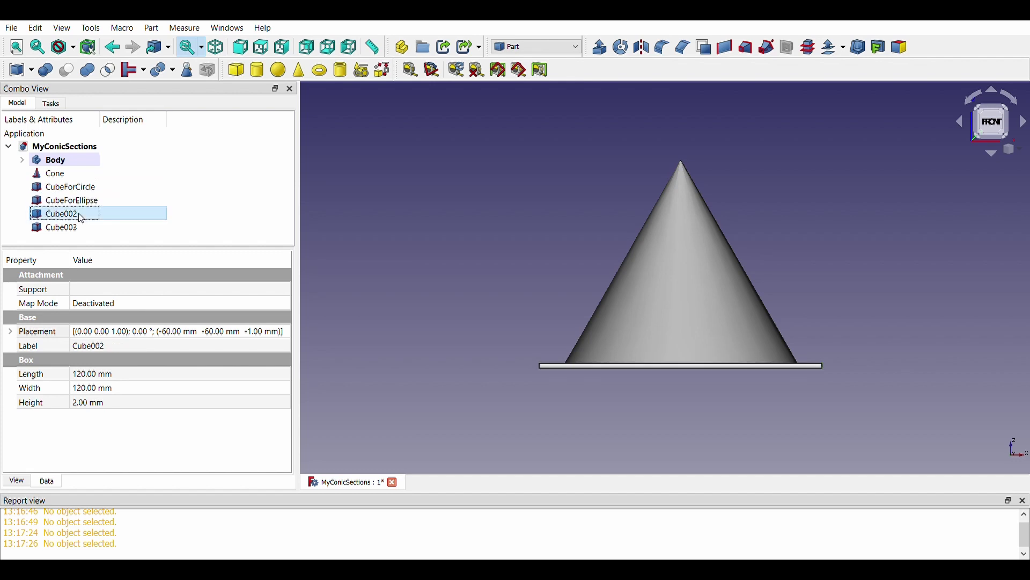
left_click(82, 215)
key("BackSpace")
type("For")
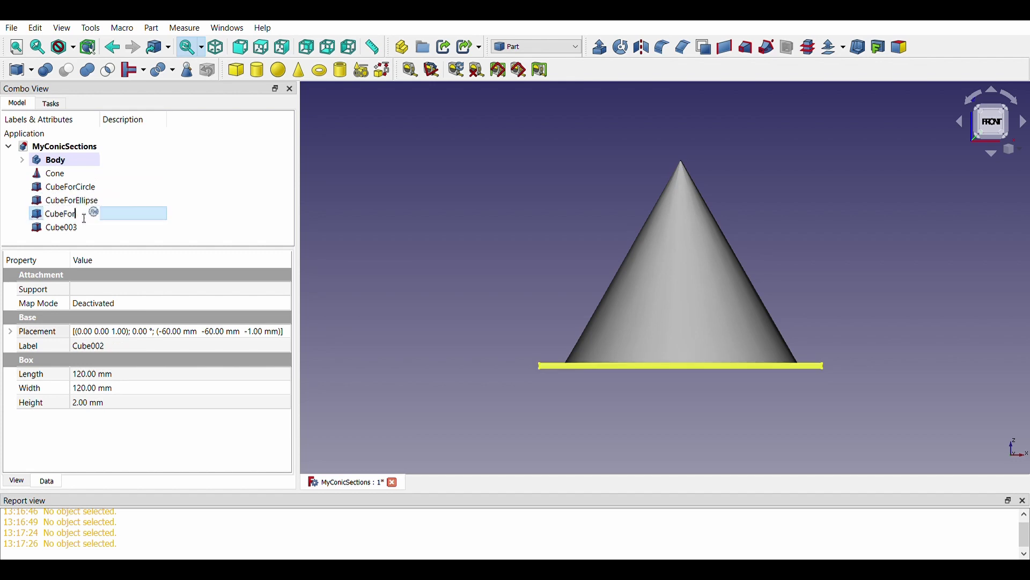
type("Parabola")
key("Return")
left_click(68, 229)
left_click(70, 230)
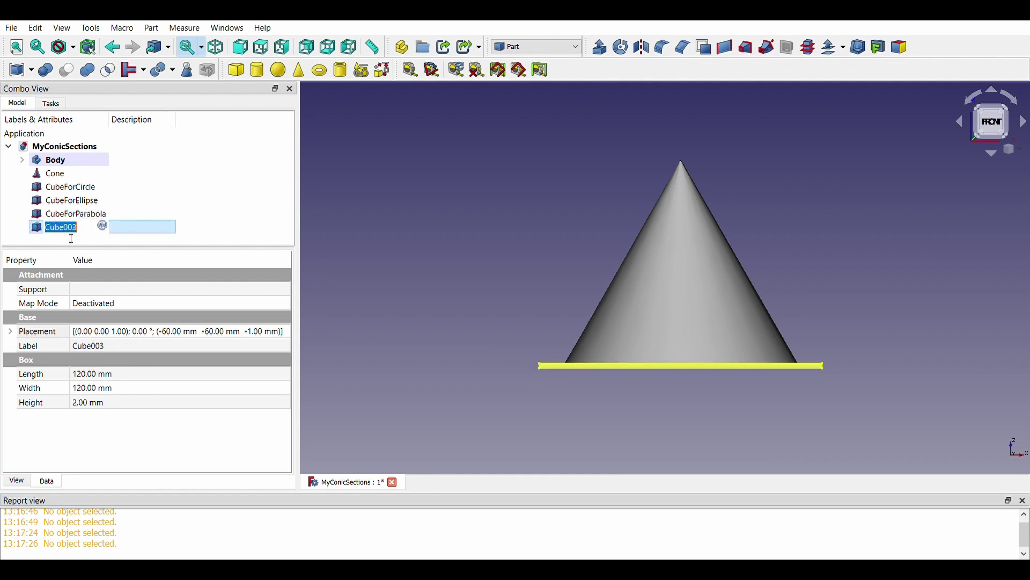
key("End")
key("BackSpace")
key("BackSpace")
key("BackSpace")
type("ForHyperbola")
key("Return")
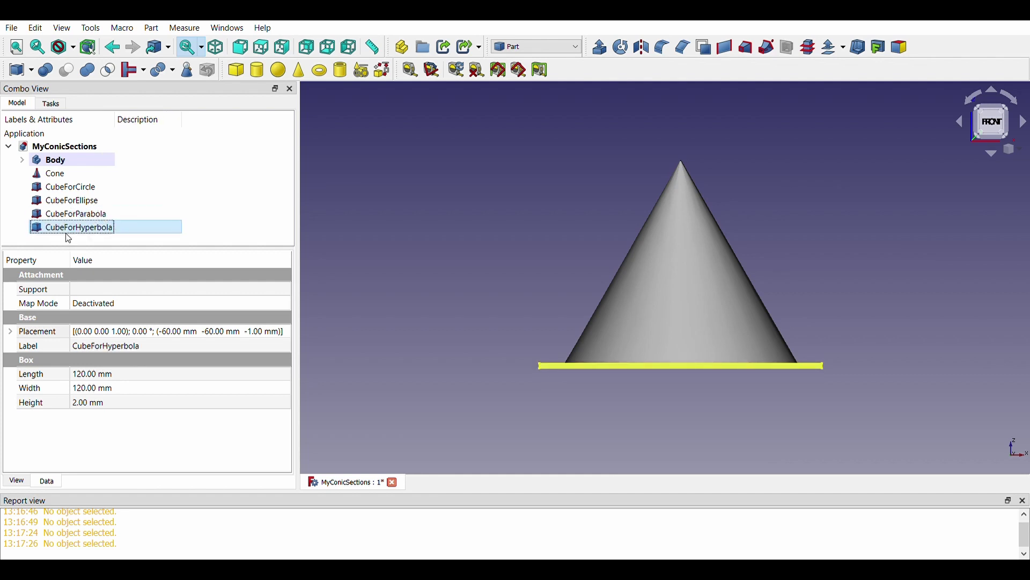
left_click(69, 188)
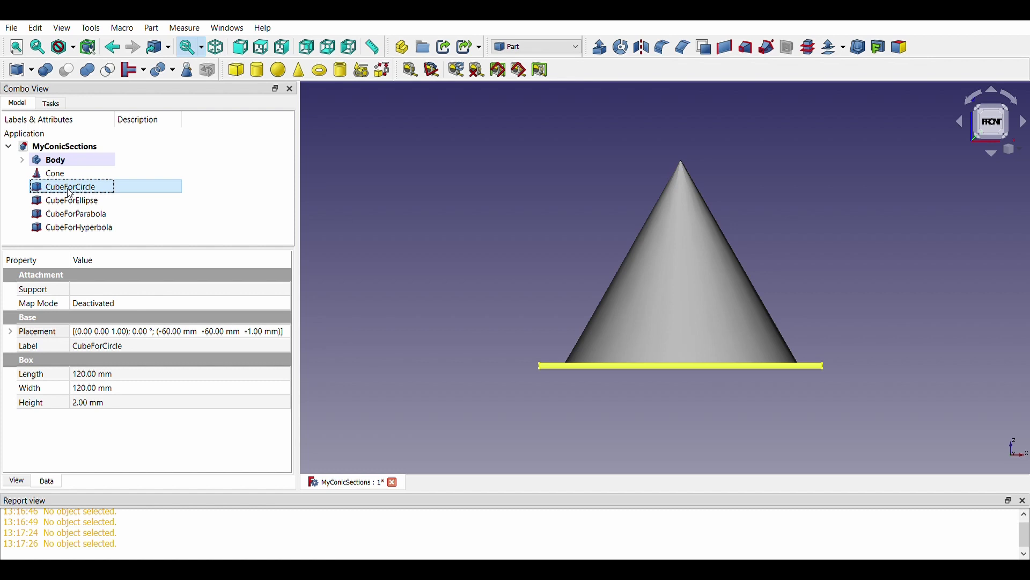
Step: Raise CubeForCircle to a Z offset of 60.62 mm
left_click(252, 331)
left_click(285, 332)
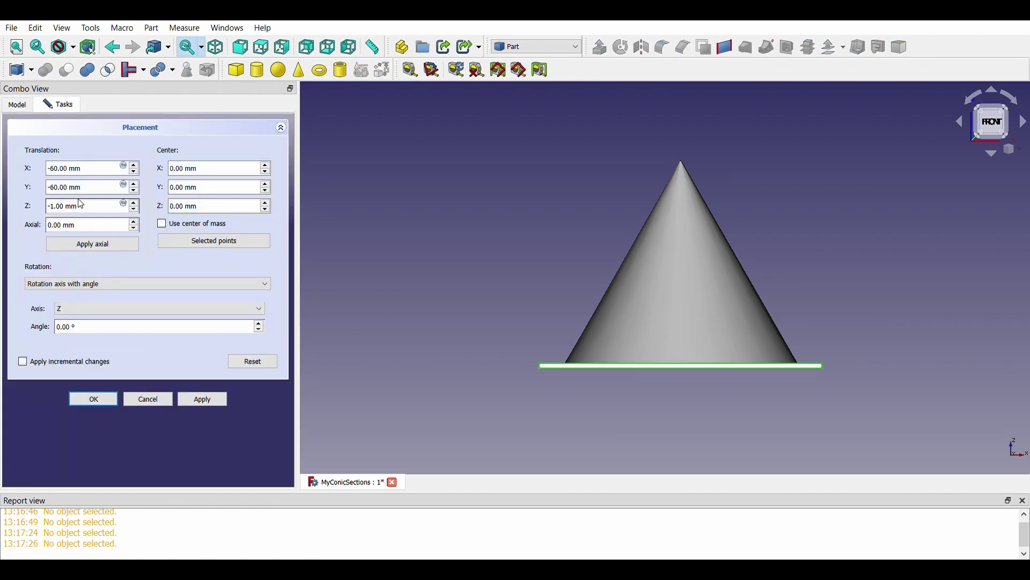
key("ctrl+a")
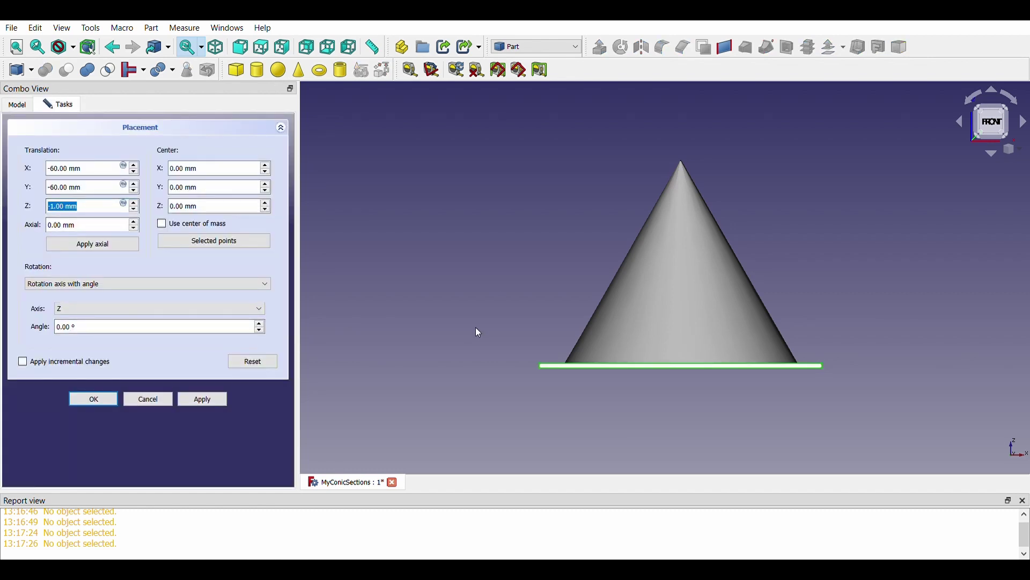
type("60.")
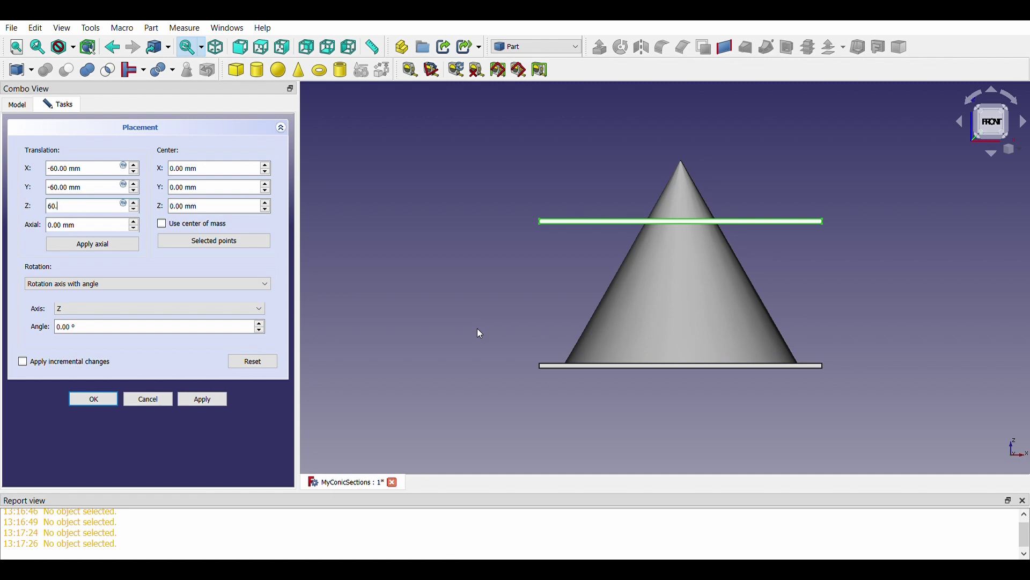
type("62")
key("Tab")
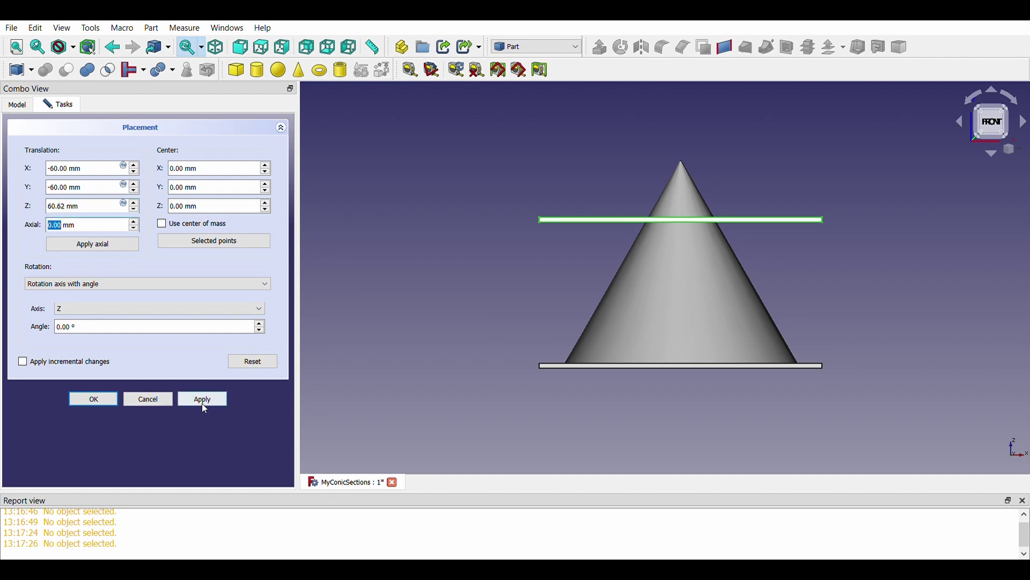
left_click(108, 400)
Step: Tilt CubeForEllipse -32° about the Y axis so it cuts obliquely through the cone
left_click(107, 199)
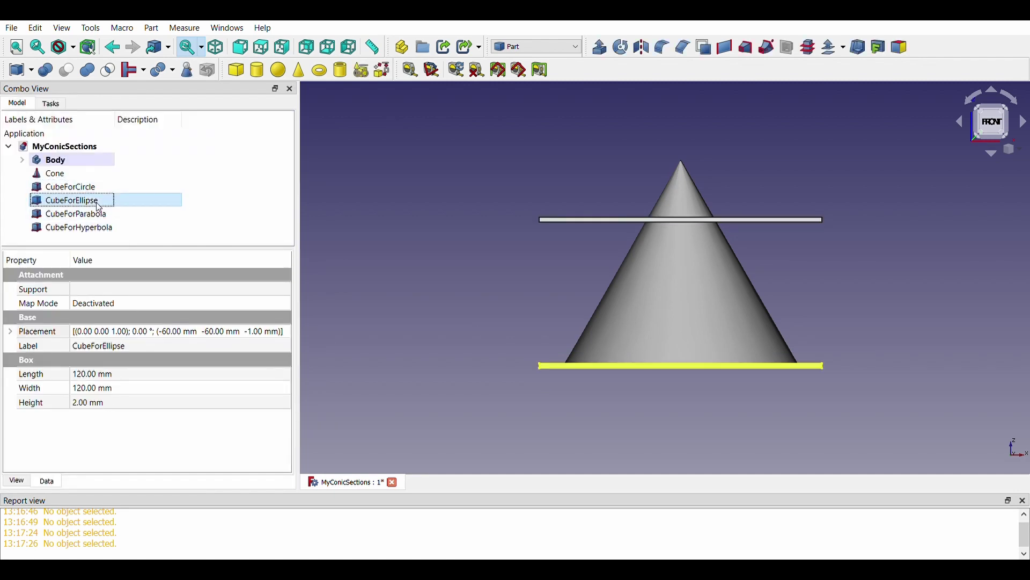
double_click(234, 332)
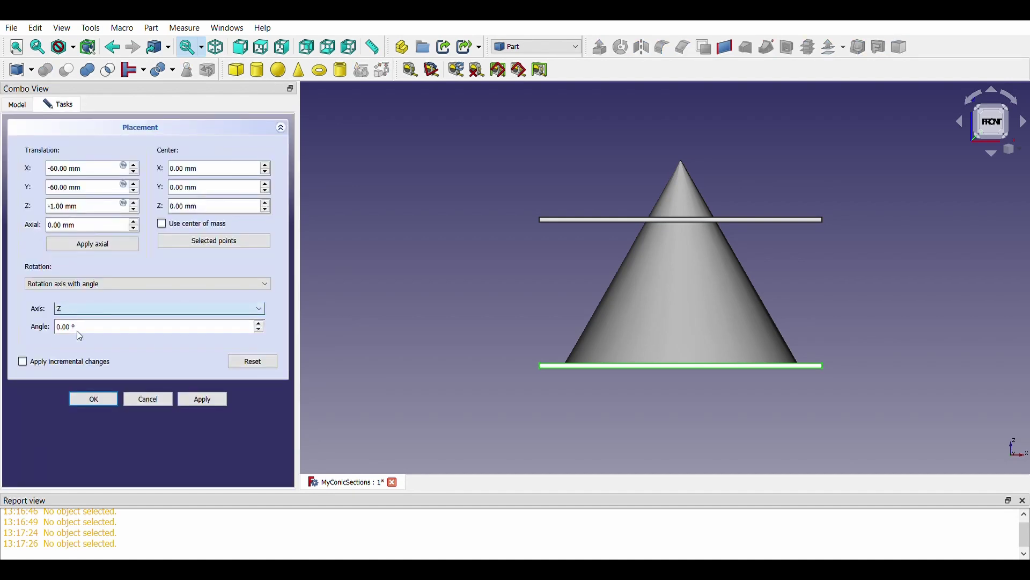
key("Up")
key("Tab")
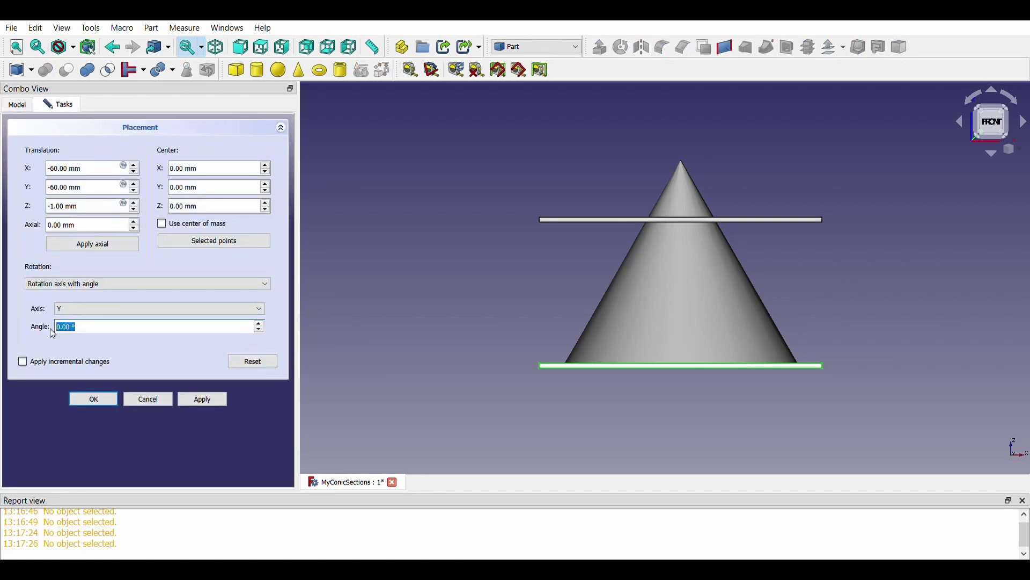
type("45")
key("BackSpace")
key("BackSpace")
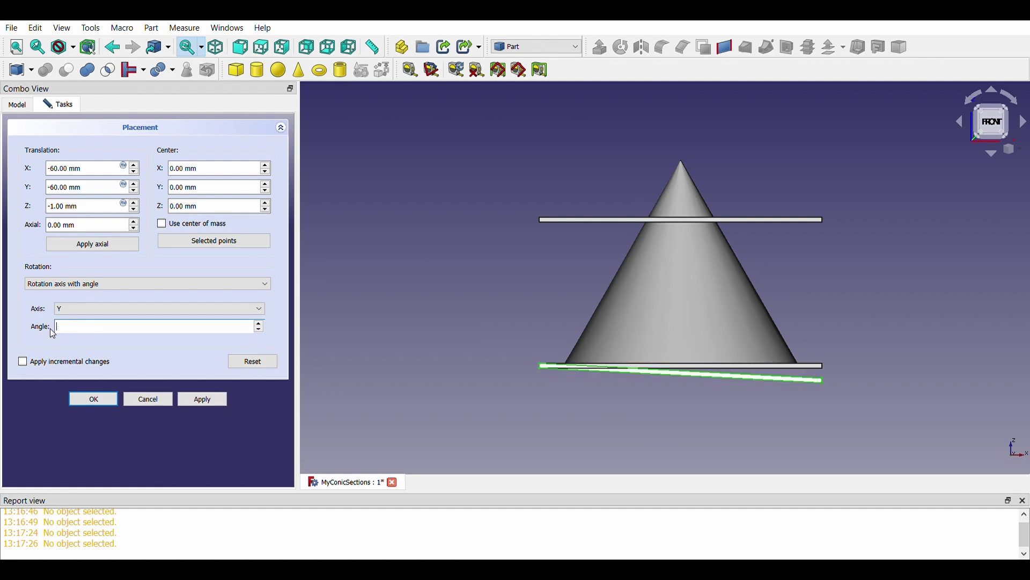
type("-32")
key("Tab")
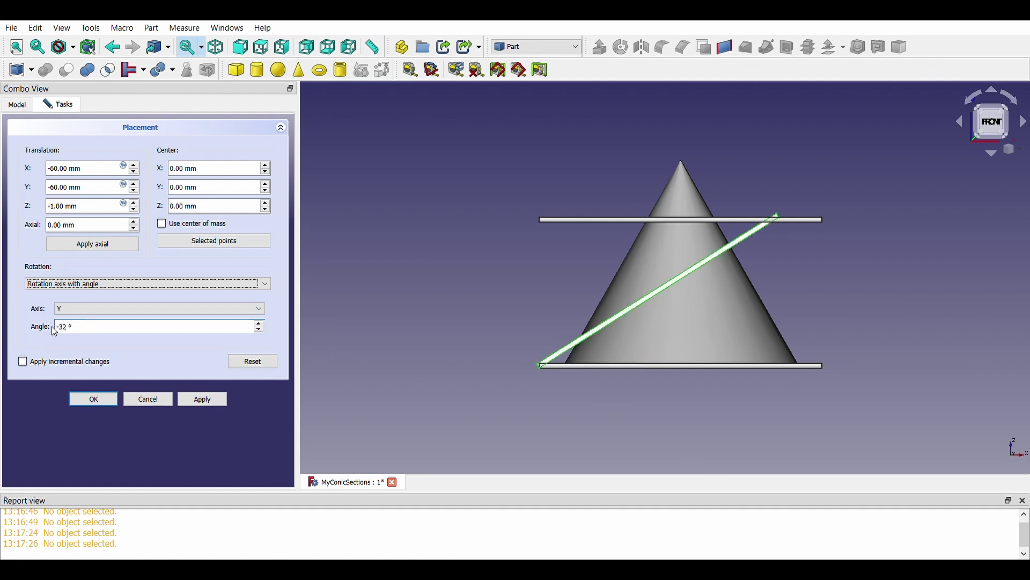
scroll(129, 209, "up", 4)
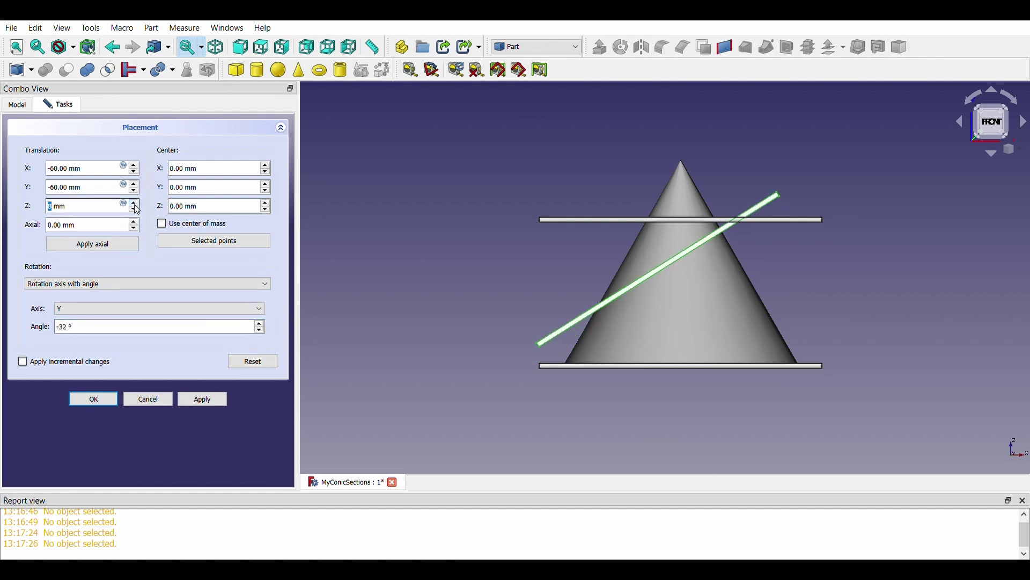
scroll(137, 192, "up", 7)
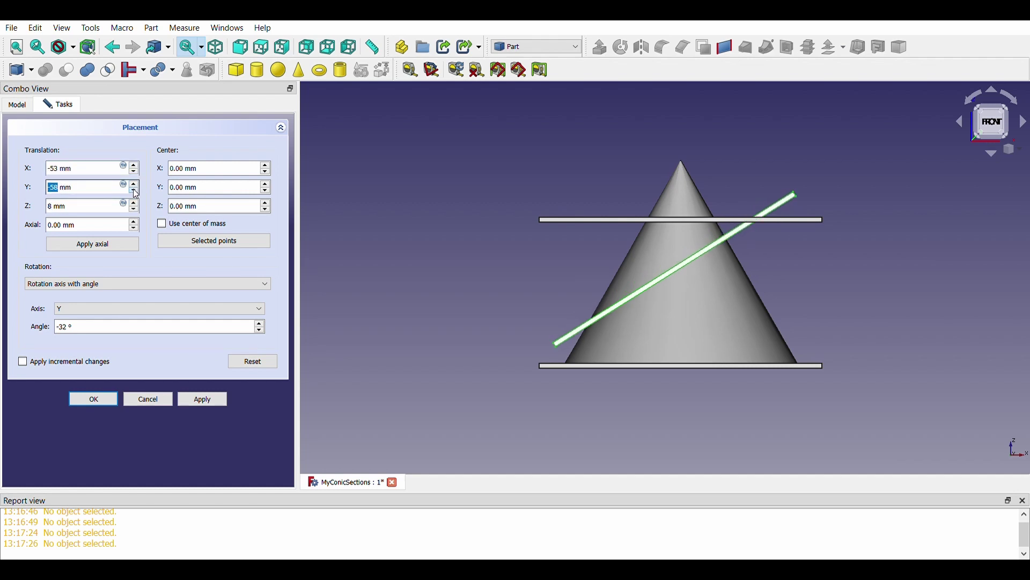
scroll(135, 206, "up", 4)
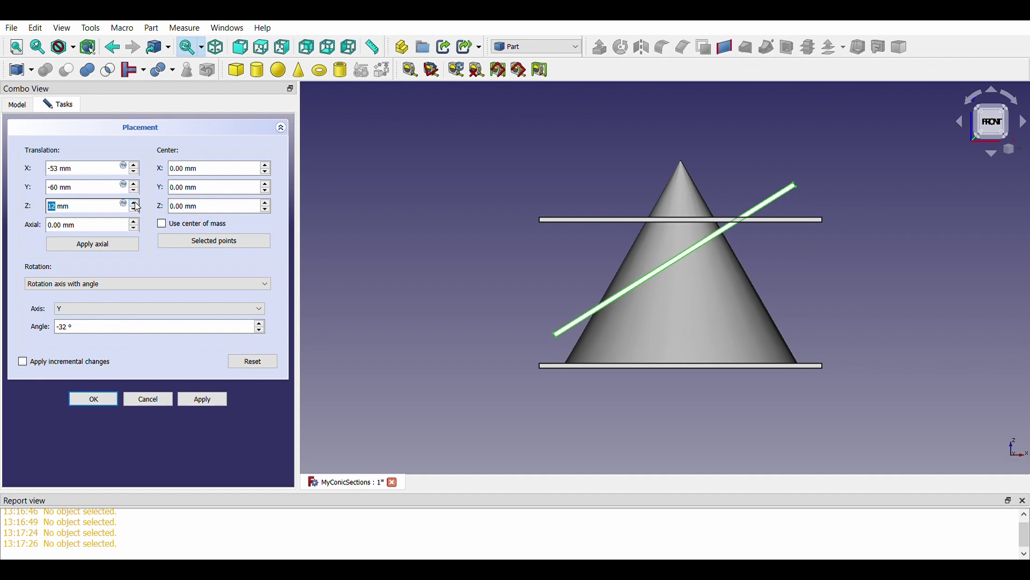
left_click(193, 400)
left_click(91, 399)
Step: Rotate CubeForParabola -60° about Y with X offset 0, parallel to the cone's side
left_click(161, 214)
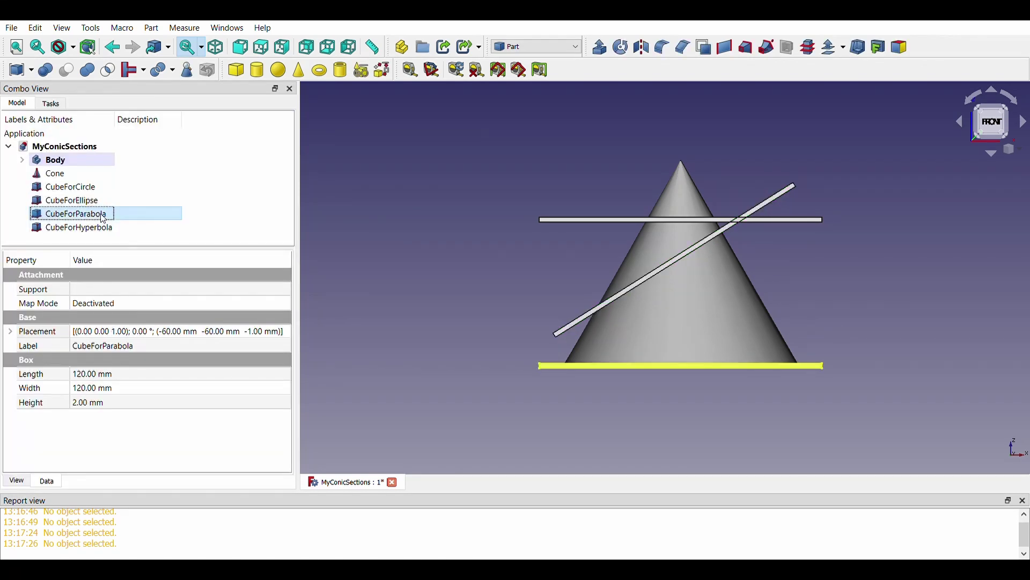
left_click(214, 332)
left_click(283, 331)
left_click(150, 308)
left_click(86, 326)
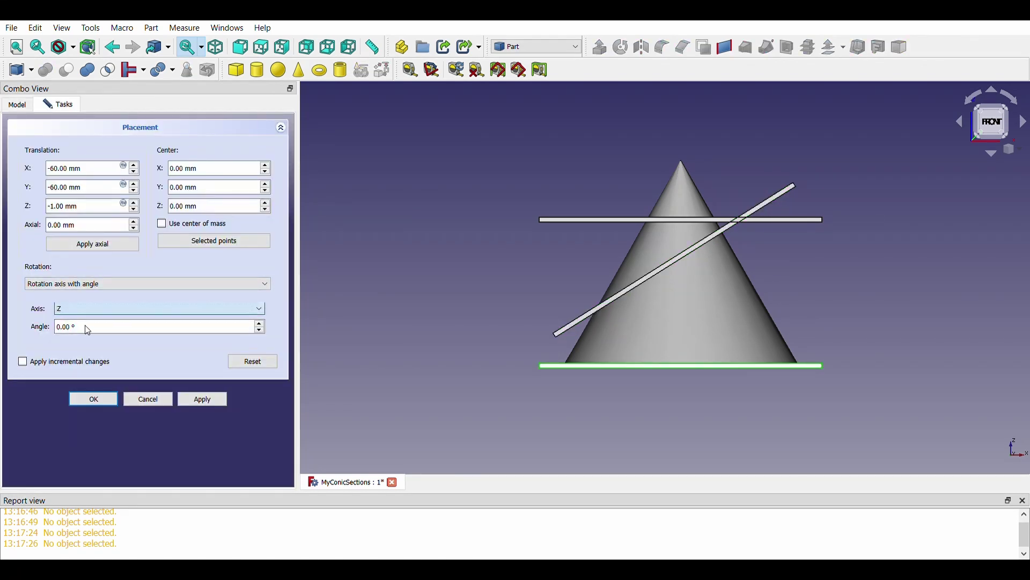
key("Tab")
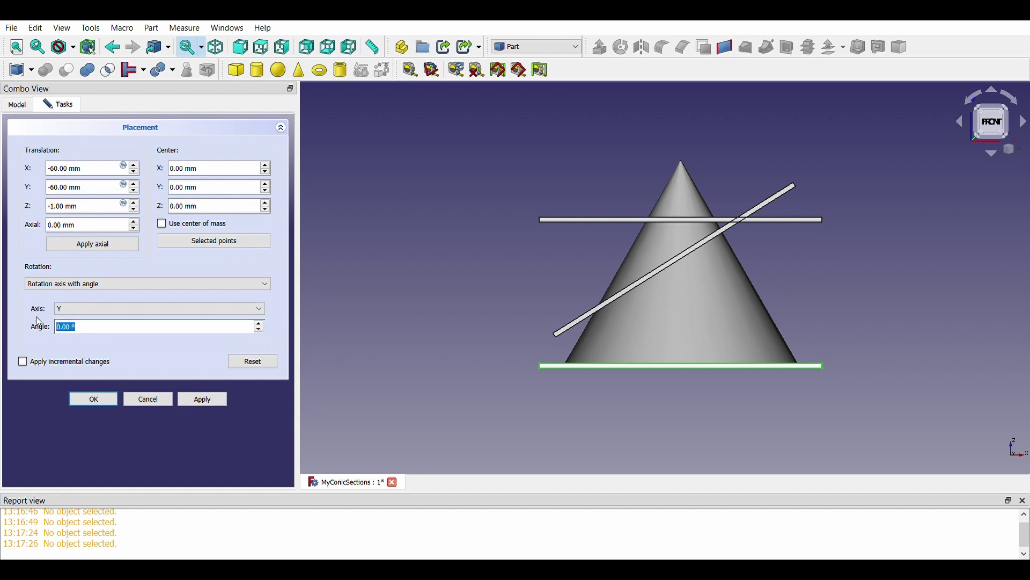
type("-60")
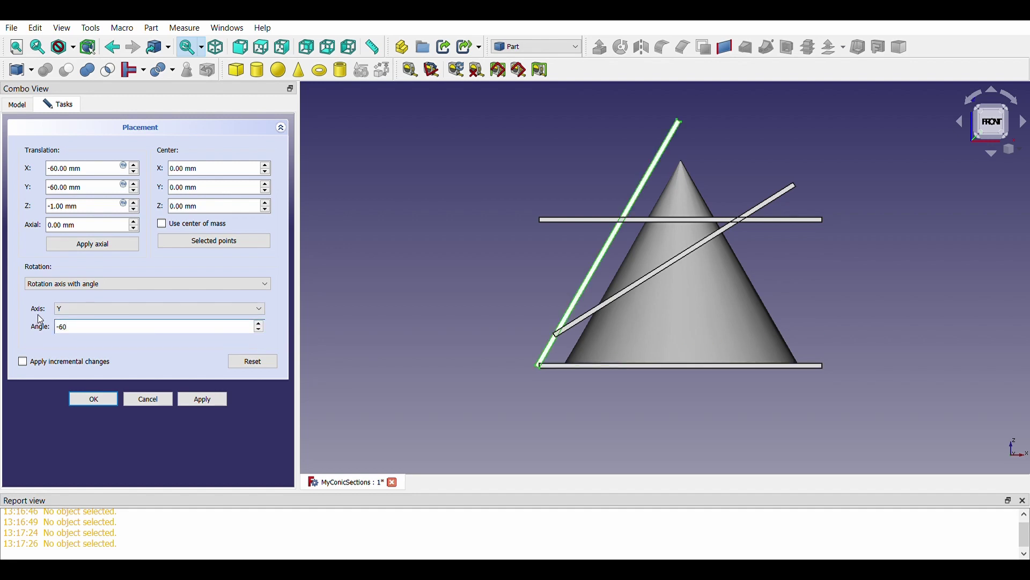
triple_click(107, 176)
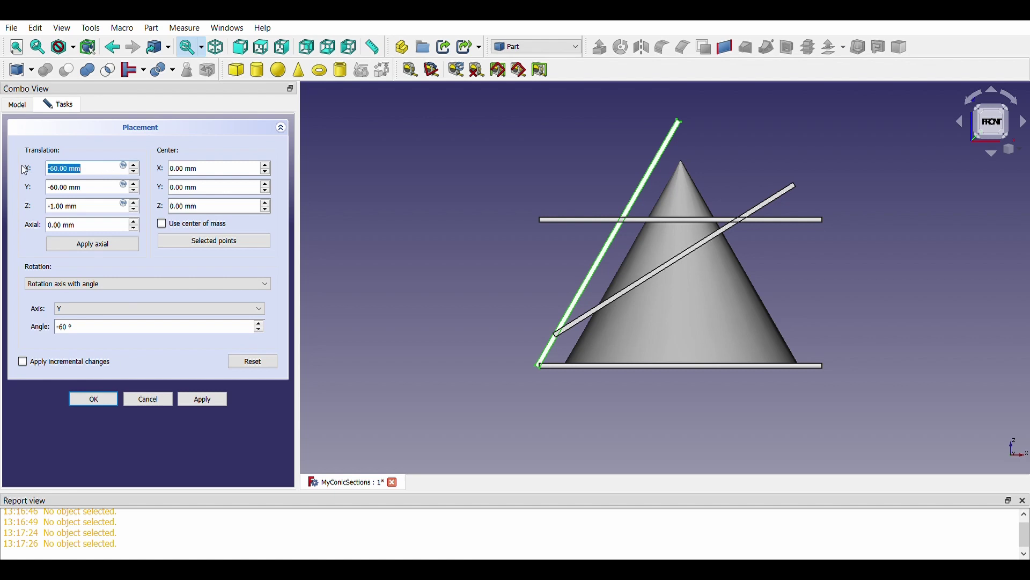
type("0")
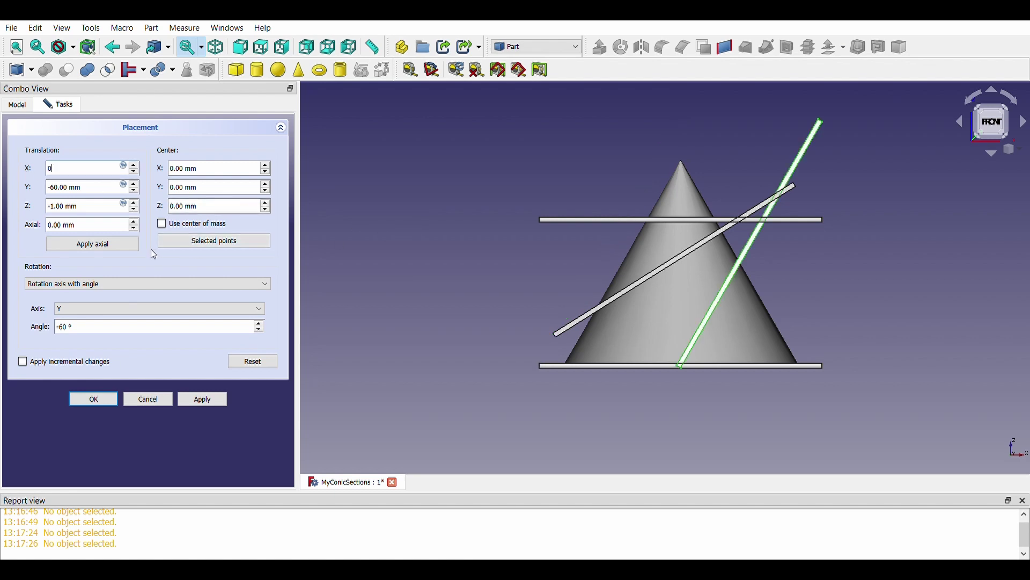
left_click(105, 400)
Step: Stand CubeForHyperbola vertically with a -90° rotation and X offset 30 mm
left_click(96, 231)
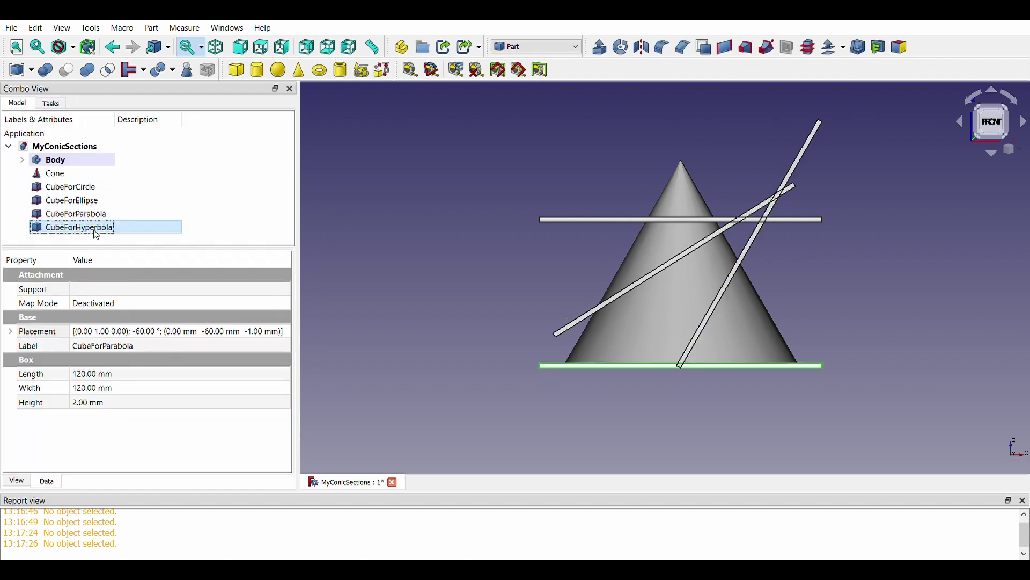
left_click(214, 331)
left_click(283, 331)
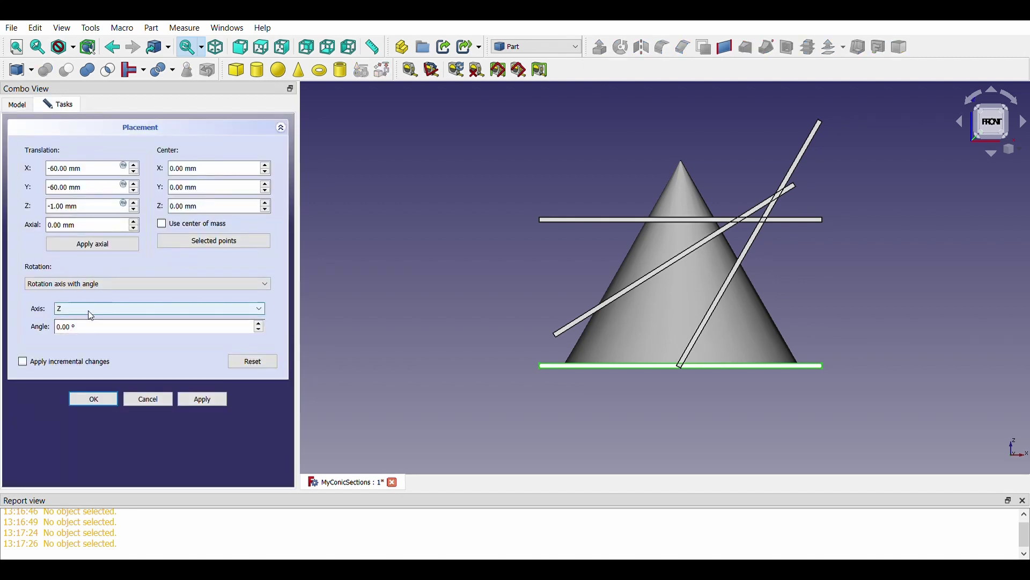
scroll(91, 316, "up", 1)
left_click(62, 332)
double_click(58, 327)
type("-90")
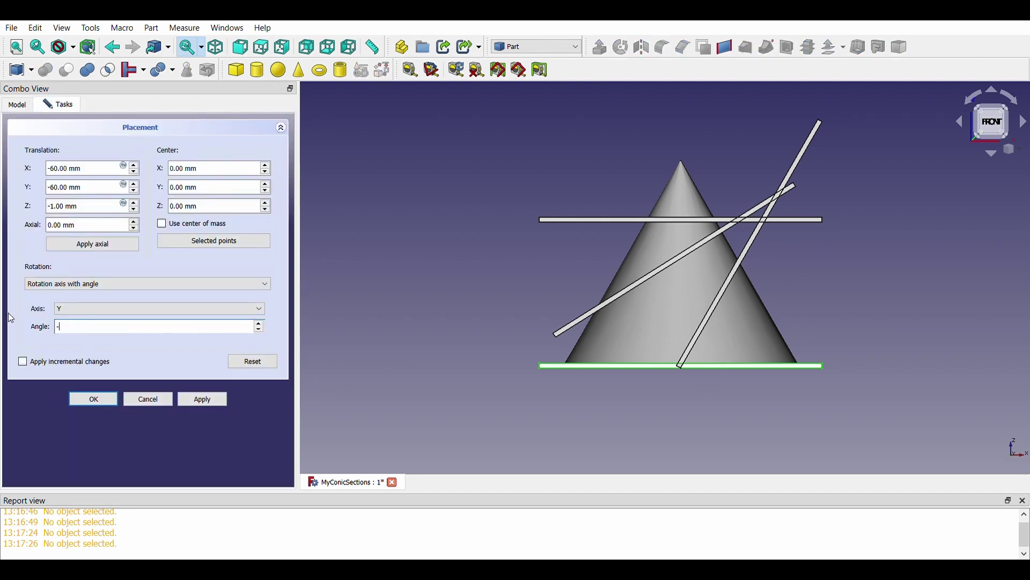
key("Tab")
type("30")
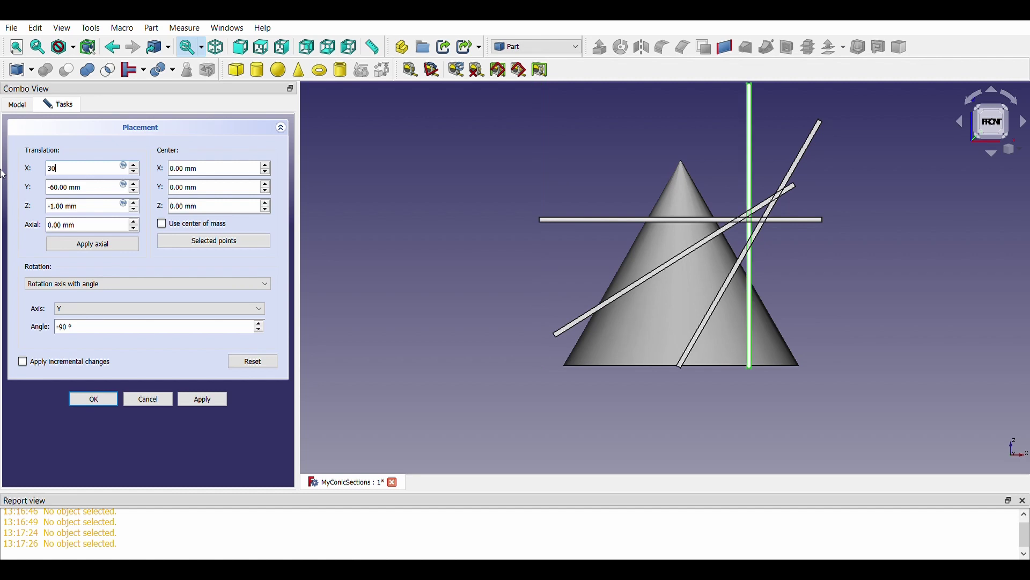
left_click(182, 400)
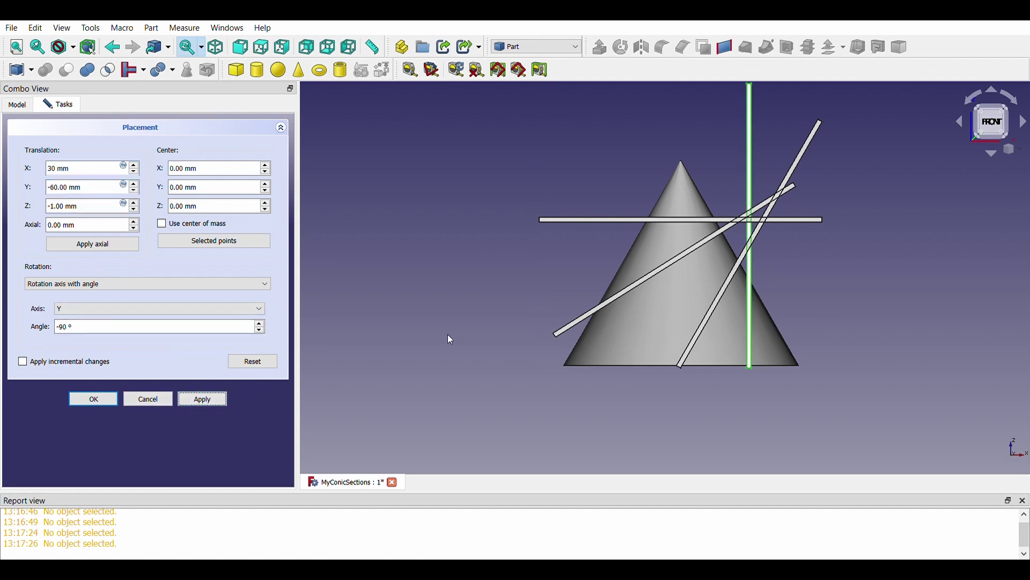
left_click(102, 403)
left_click(81, 214)
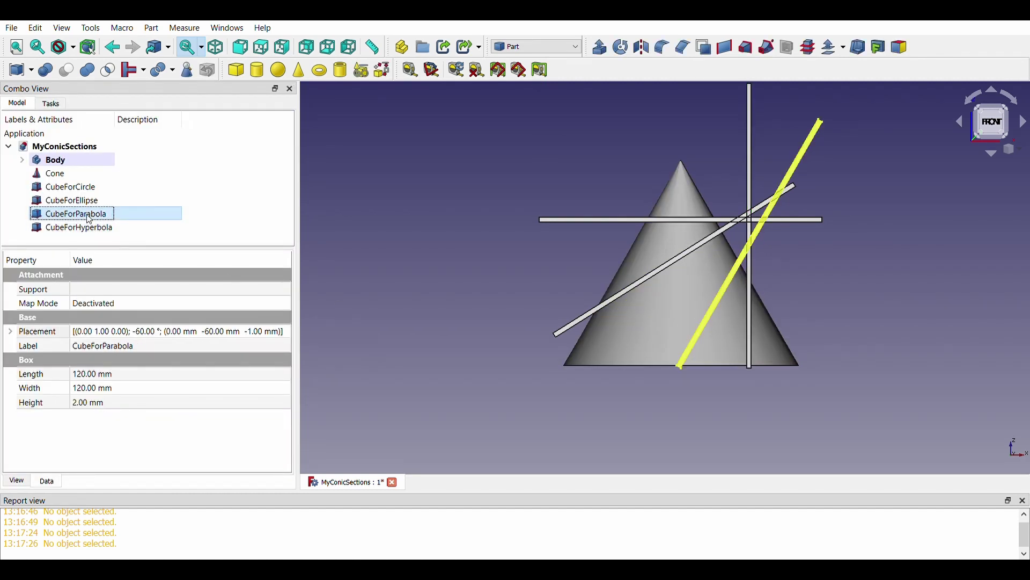
Step: Lower the parabola slab's X offset in its placement editor
left_click(245, 332)
left_click(283, 331)
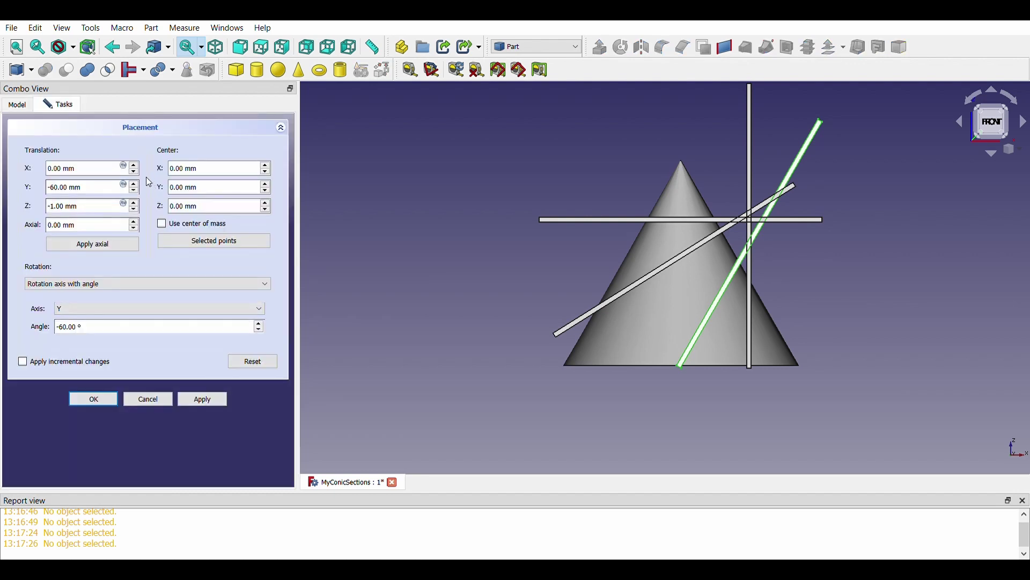
left_click(135, 172)
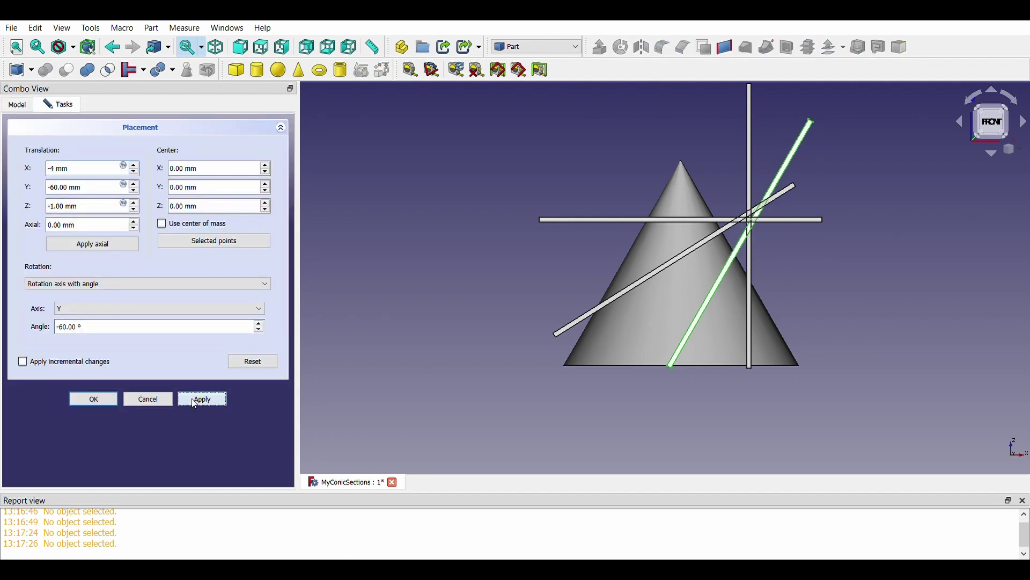
left_click(94, 399)
Step: Adjust the CubeForEllipse slab's X offset in its placement editor
left_click(88, 202)
left_click(242, 332)
left_click(283, 331)
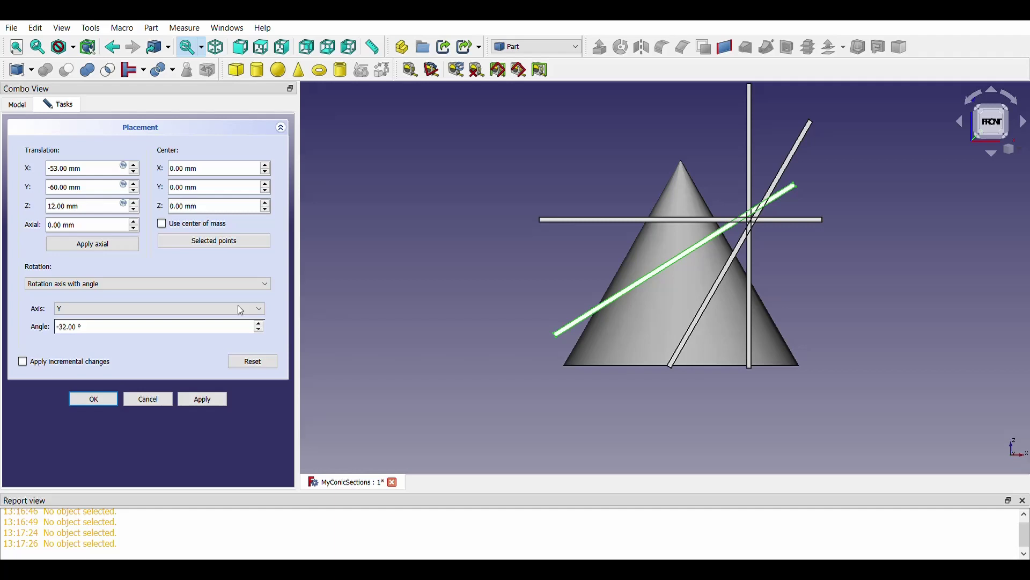
scroll(137, 174, "up", 6)
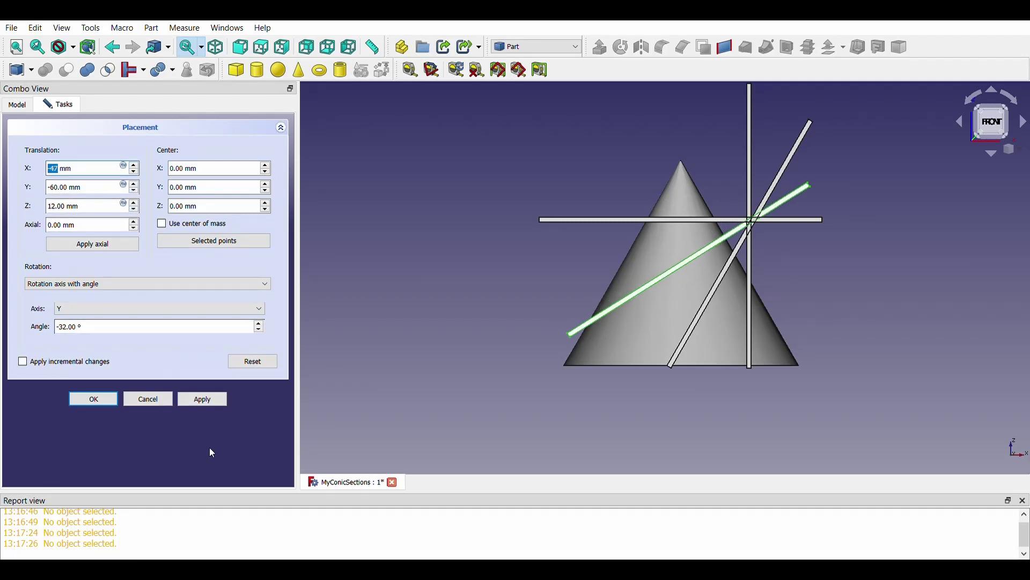
left_click(102, 398)
Step: Select the Cone and orbit to an oblique view centred on it
left_click(394, 289)
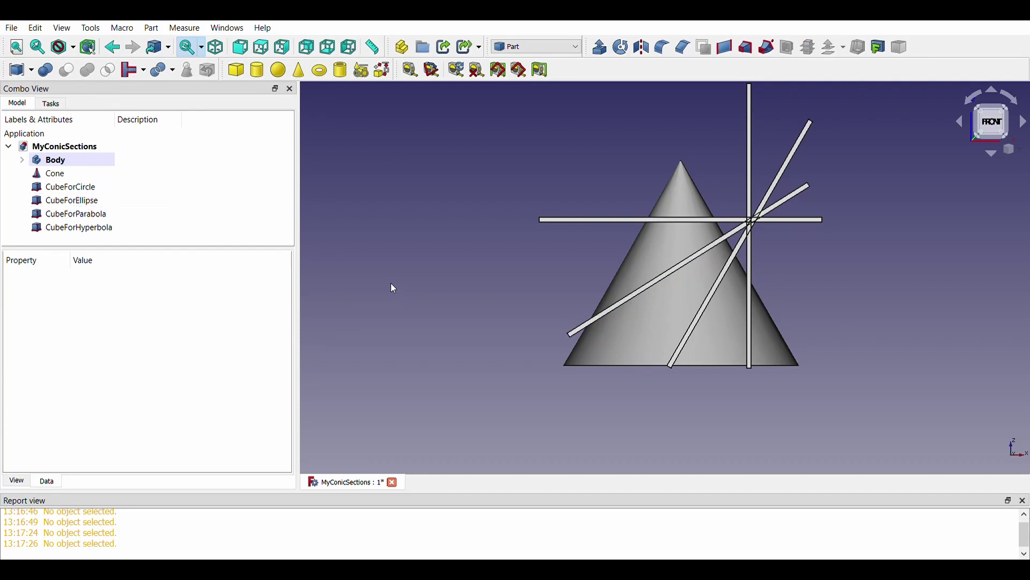
left_click(65, 160)
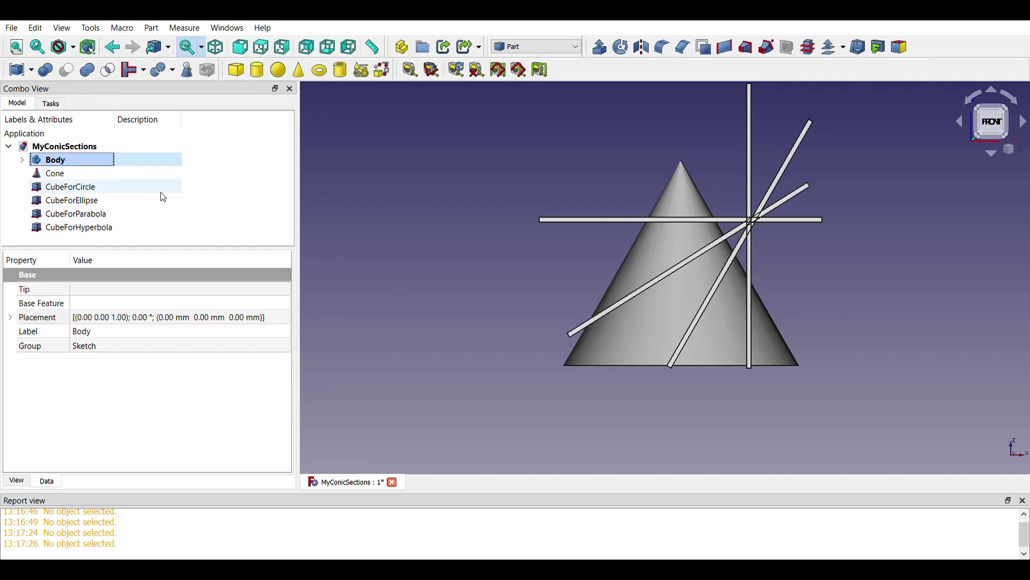
left_click(489, 240)
left_click(50, 175)
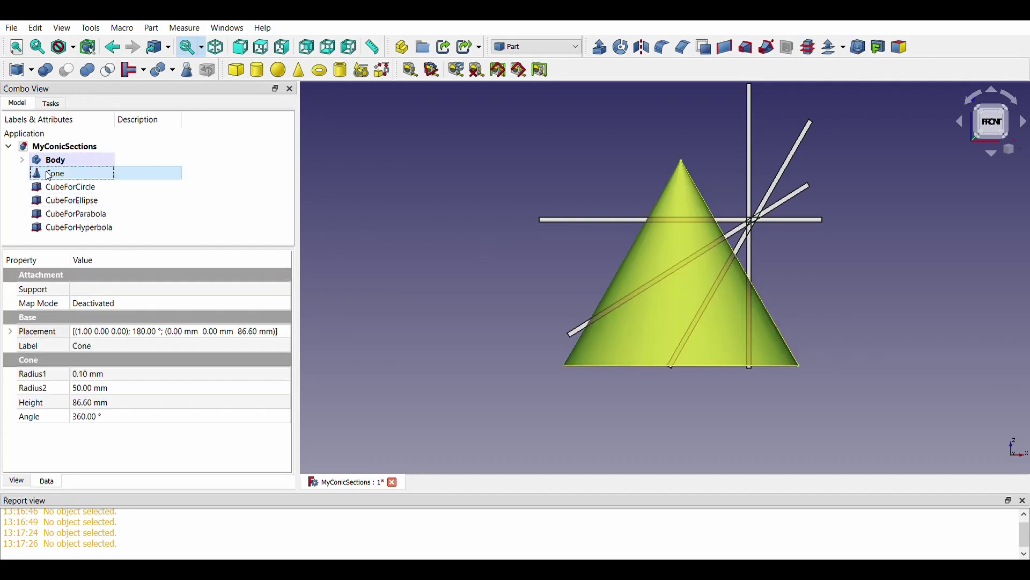
middle_click_drag(306, 219, 408, 209)
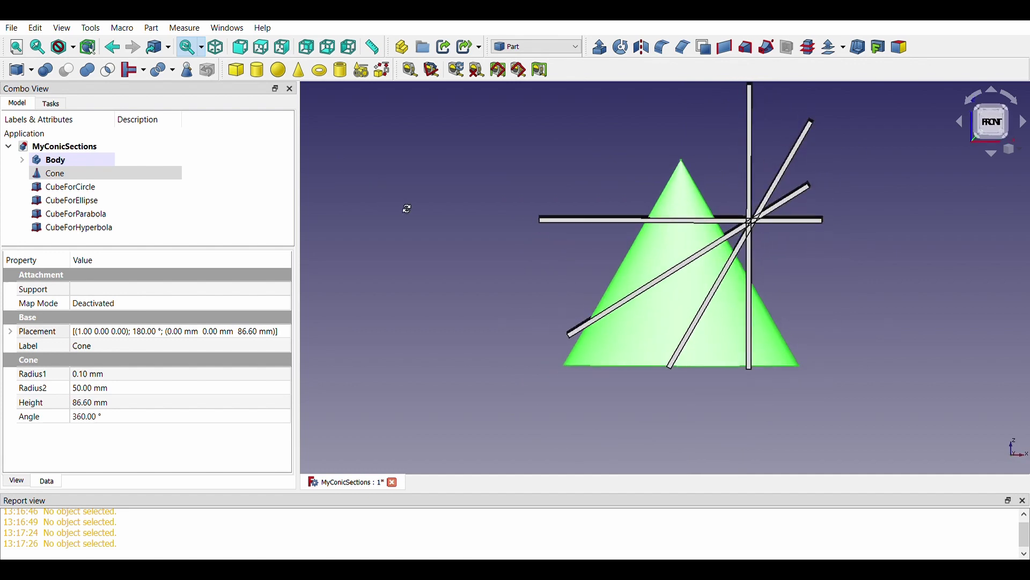
left_click(971, 123)
scroll(932, 238, "up", 3)
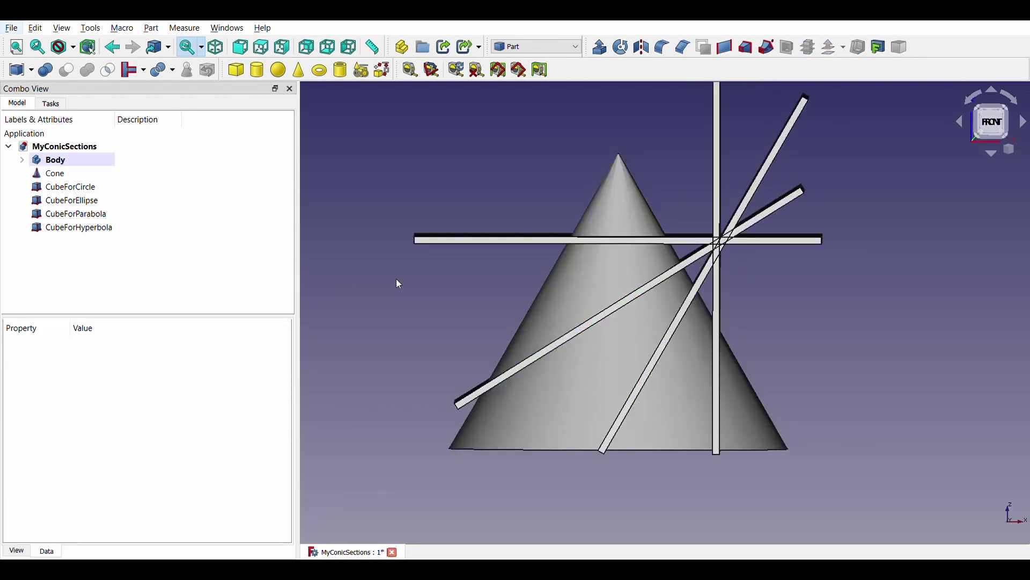
Step: Hide CubeForEllipse, CubeForParabola and CubeForHyperbola, leaving the Cone selected
left_click(68, 188)
left_click(80, 202)
key("space")
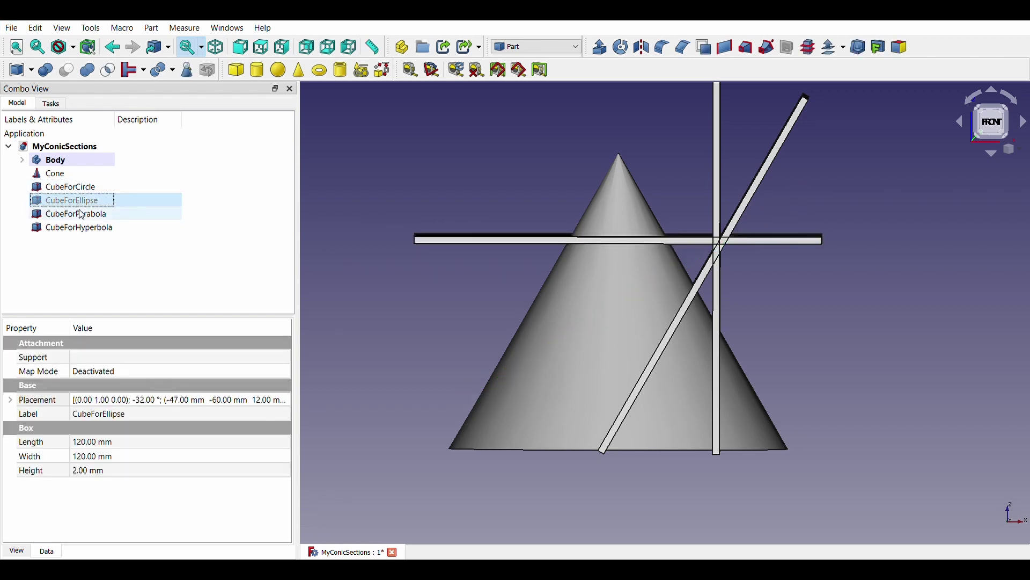
left_click(81, 215)
key("space")
left_click(82, 227)
key("space")
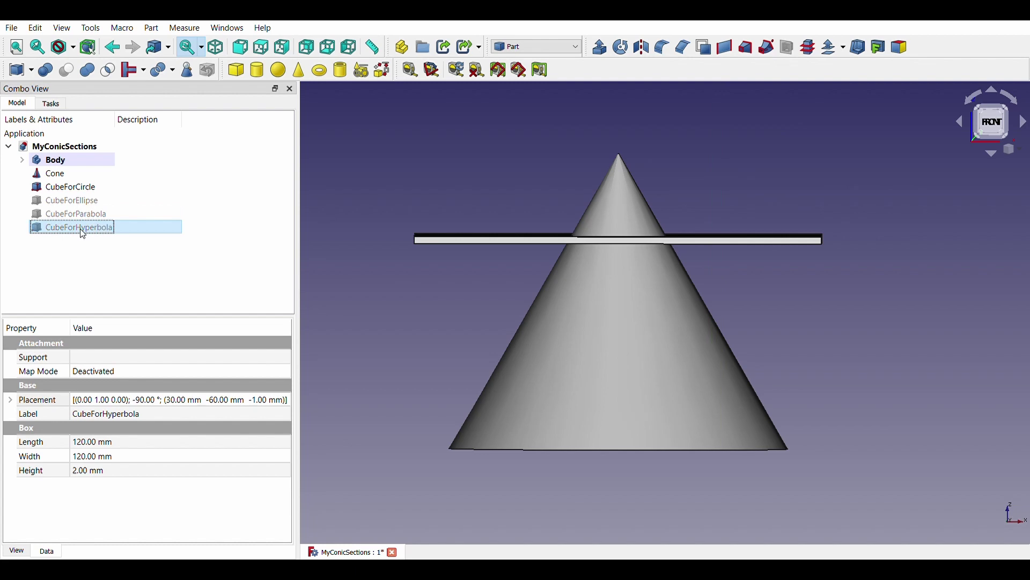
left_click(57, 175)
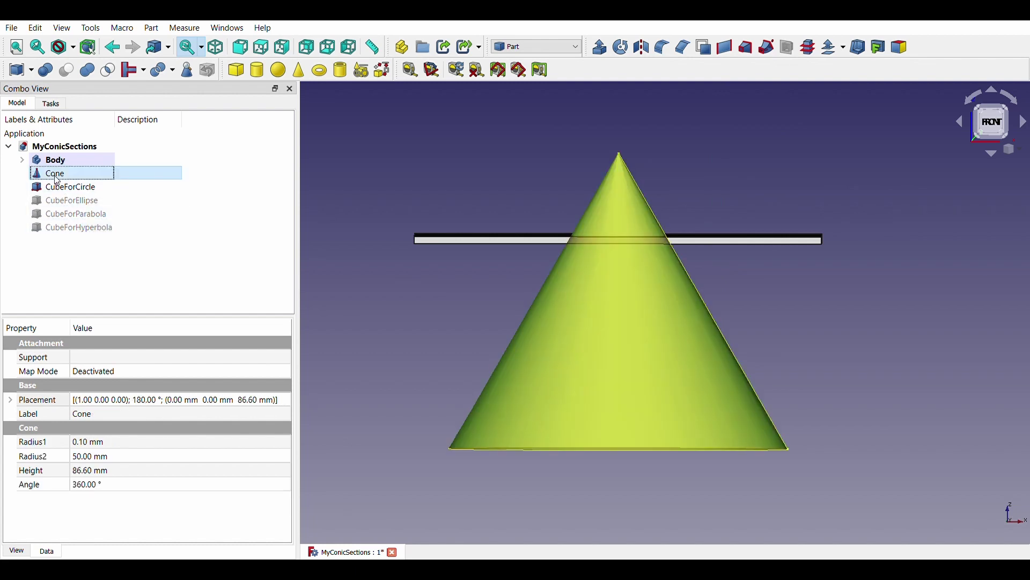
Step: Intersect Cone with CubeForCircle, rename the Common to Circle, and show the cone again
left_click(63, 189, "ctrl")
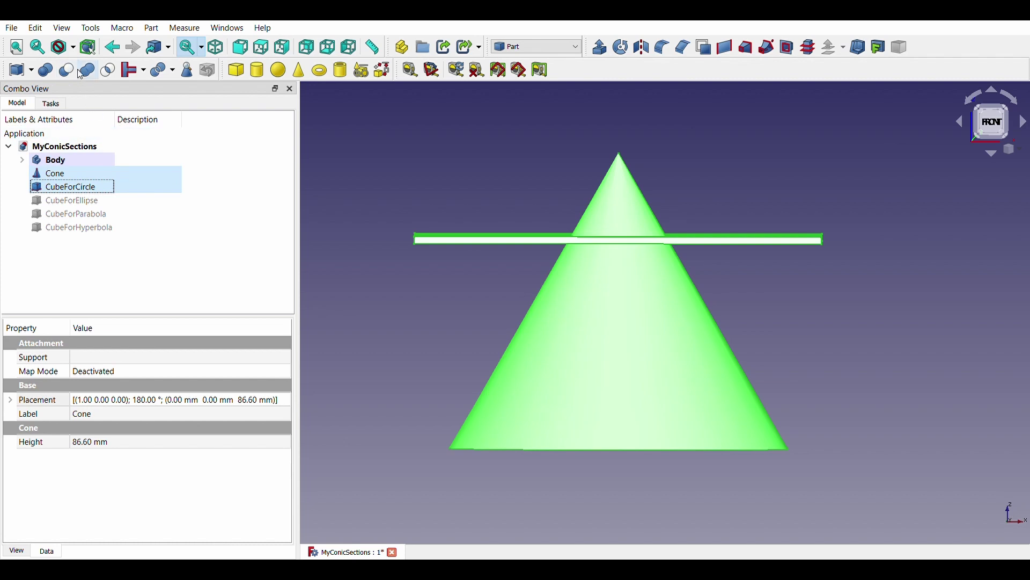
left_click(110, 71)
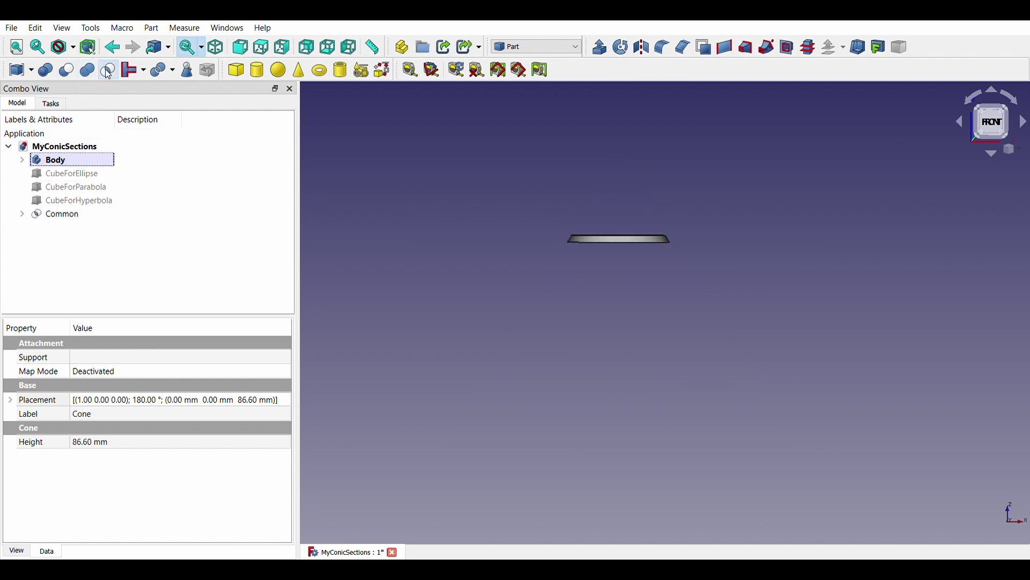
left_click(21, 215)
left_click(63, 215)
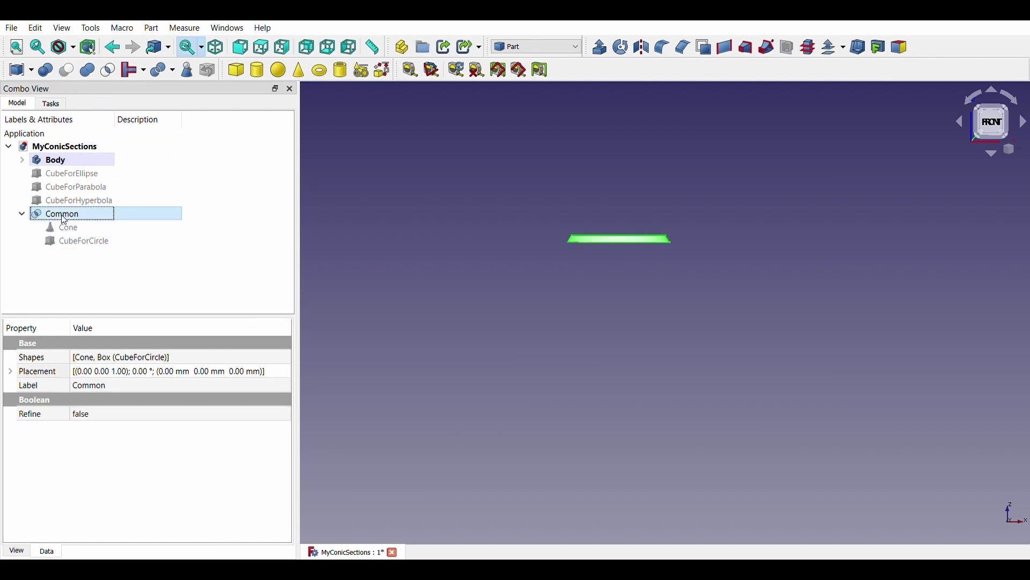
left_click(62, 216)
type("Circle")
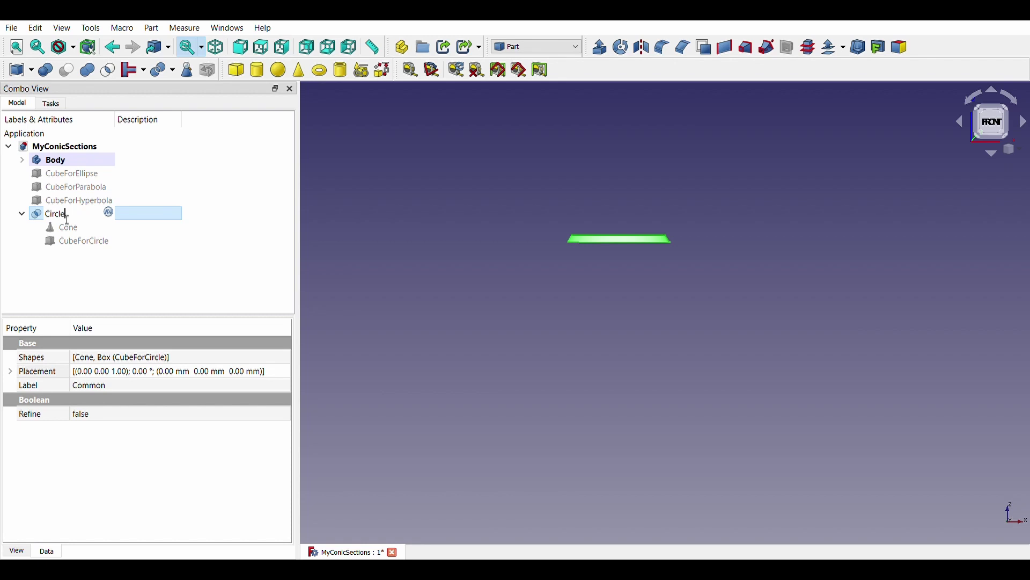
key("Return")
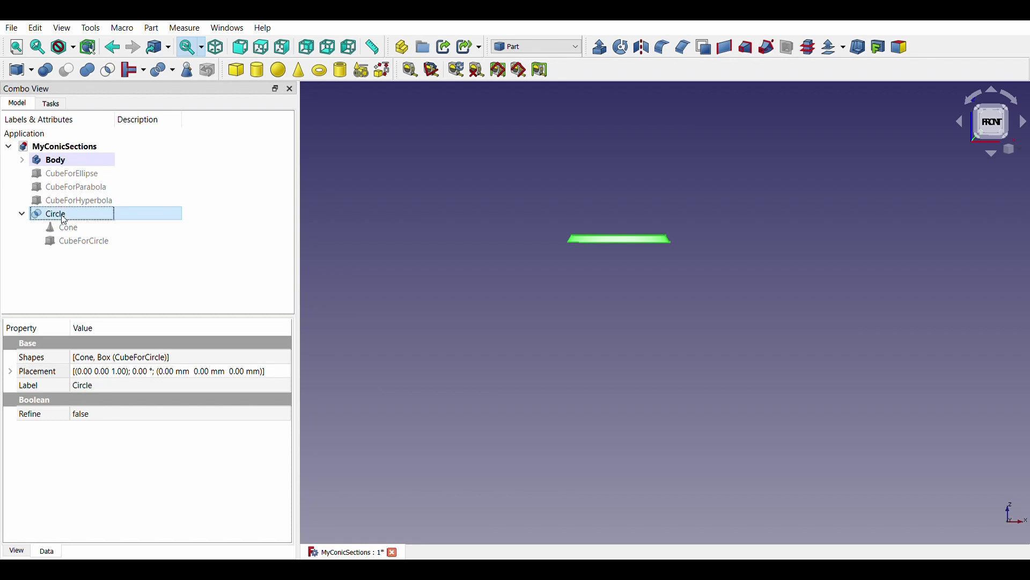
left_click(65, 229)
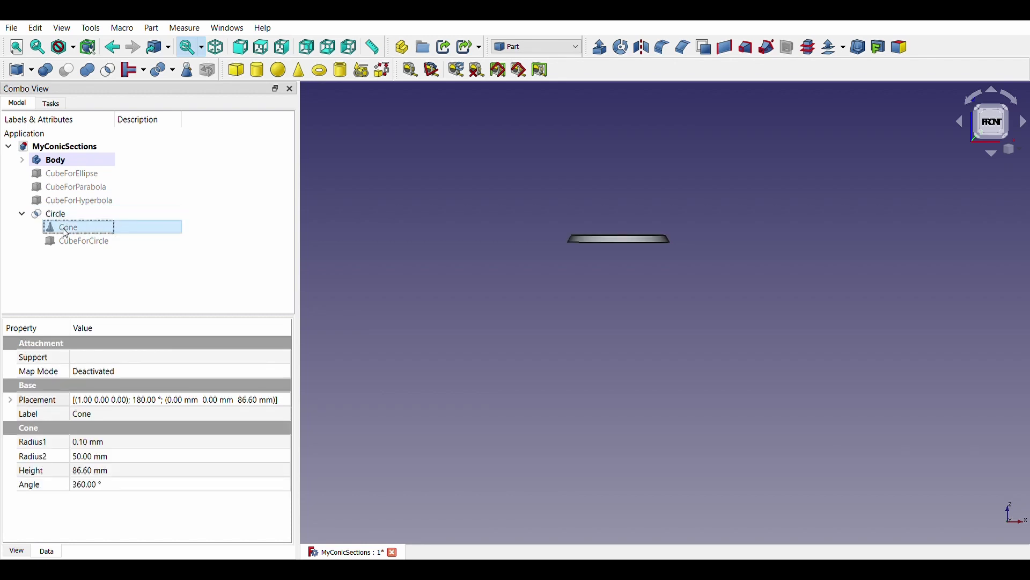
key("space")
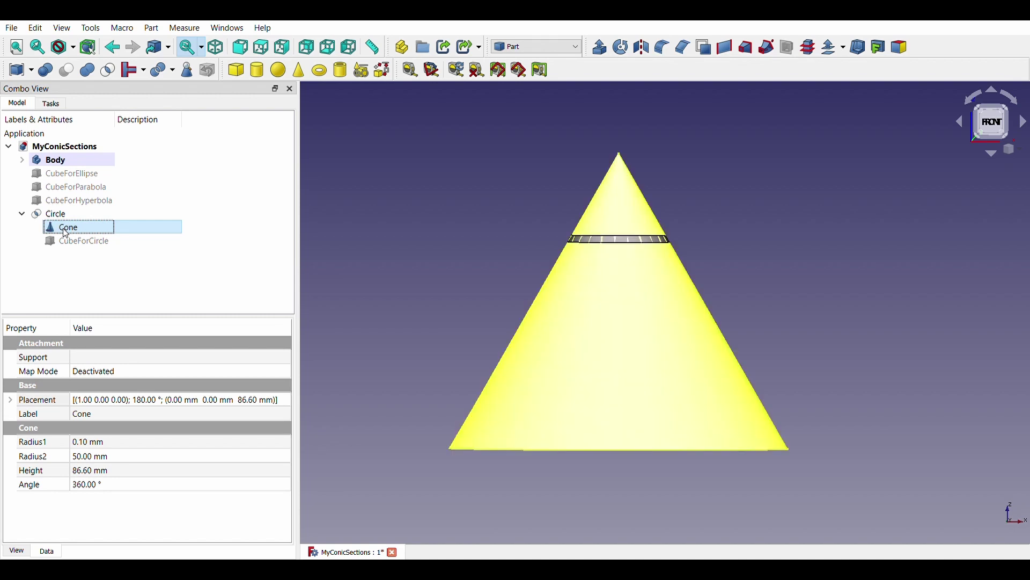
Step: Show CubeForEllipse and intersect it with the Cone
left_click(73, 176)
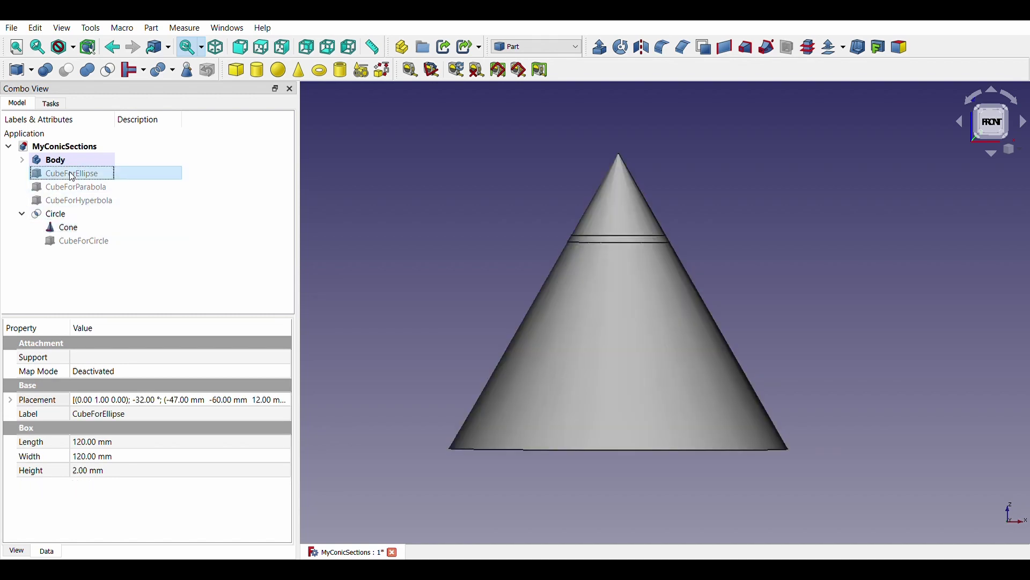
key("space")
left_click(79, 231)
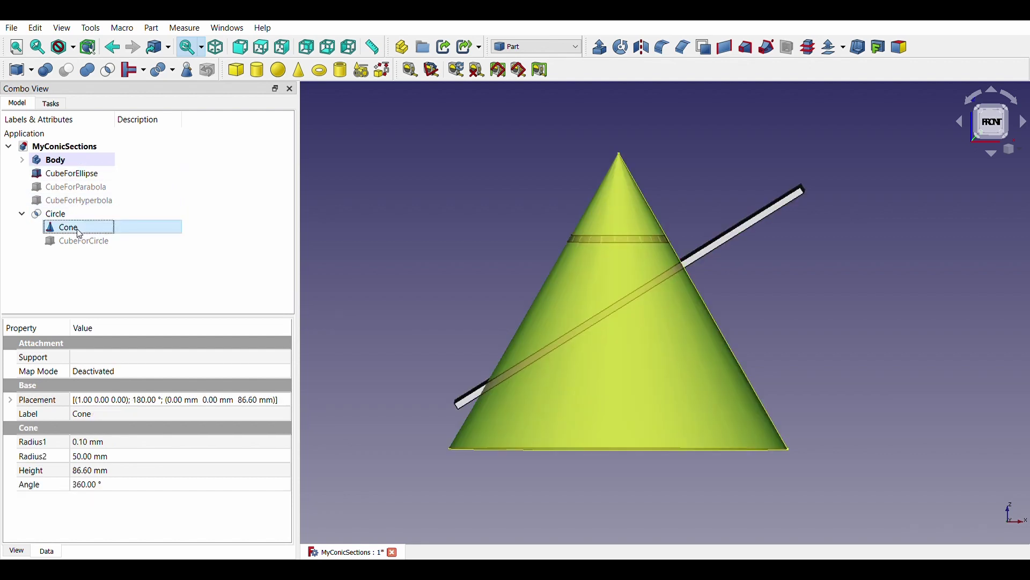
left_click(86, 175, "ctrl")
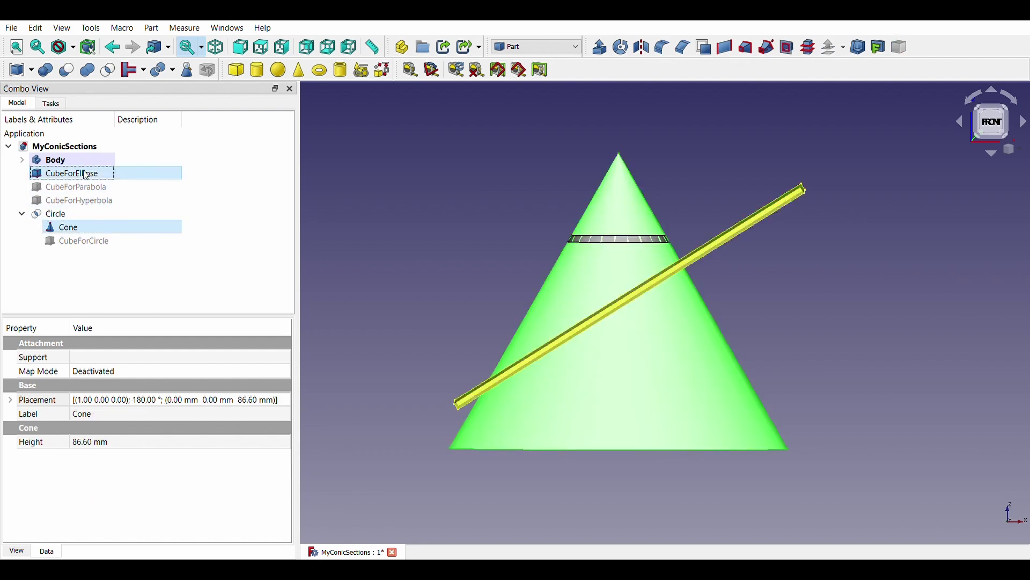
left_click(111, 72)
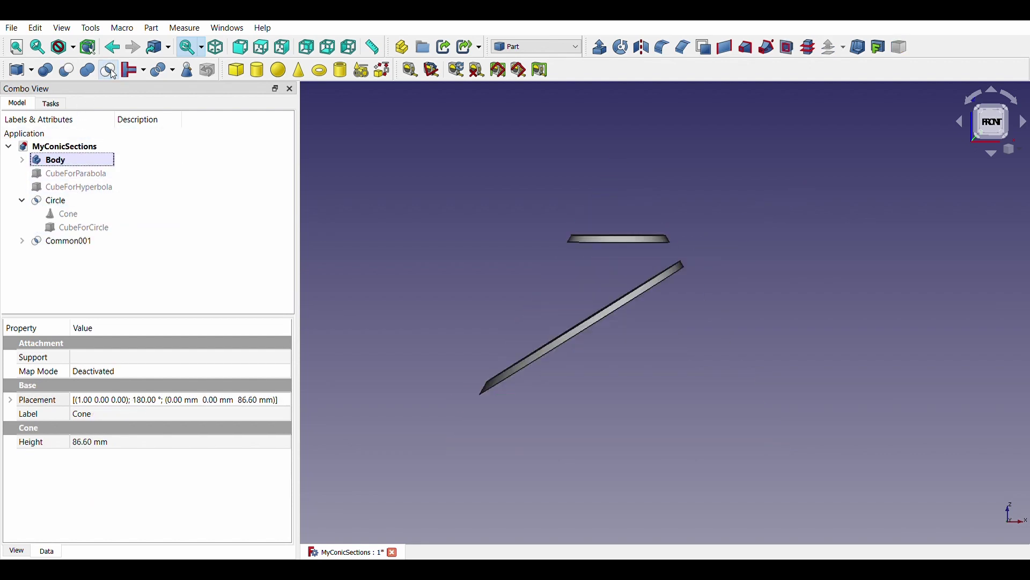
Step: Rename the new Common001 intersection to Ellipse
left_click(74, 244)
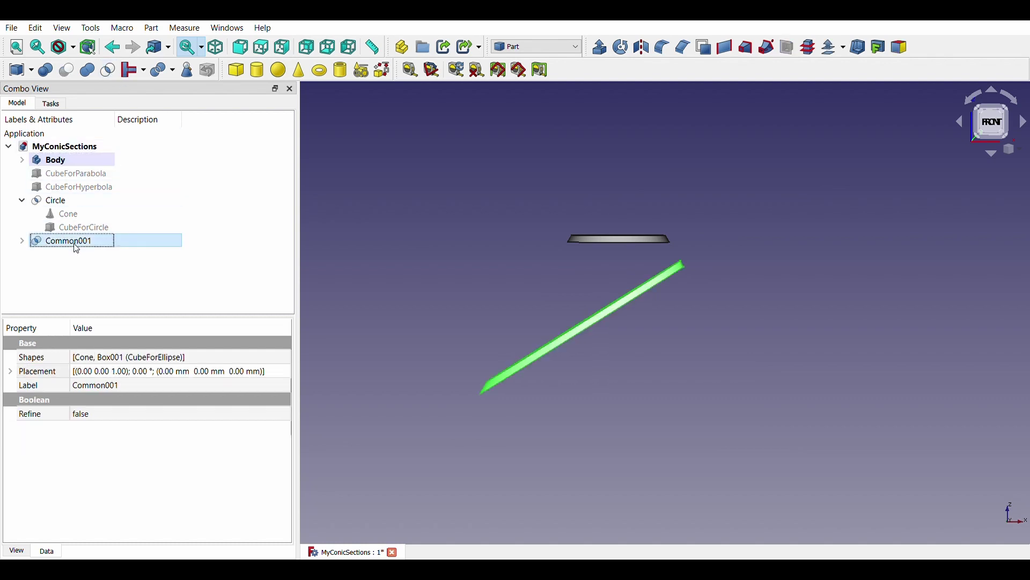
key("F2")
type("El")
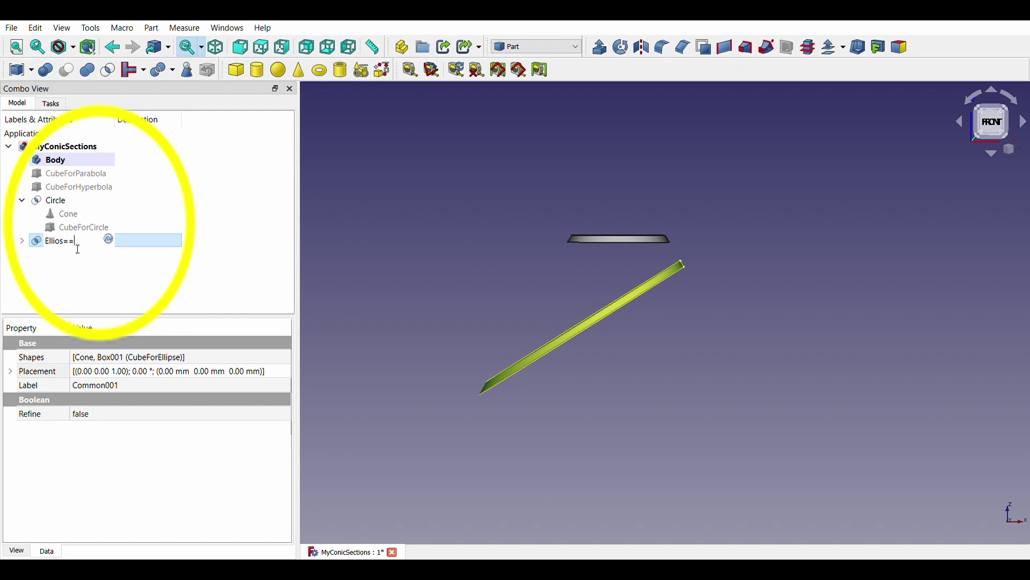
type("lio")
key("BackSpace")
type("pse")
key("Return")
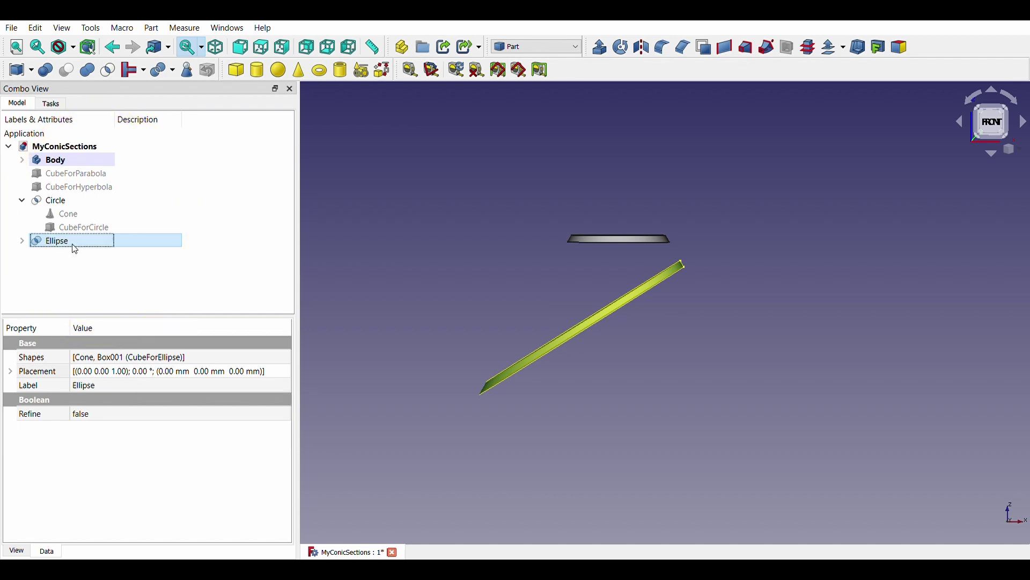
Step: Inspect the slices in perspective, return to Front view, and select the cone inside Ellipse
left_click(371, 241)
middle_click_drag(371, 241, 411, 252)
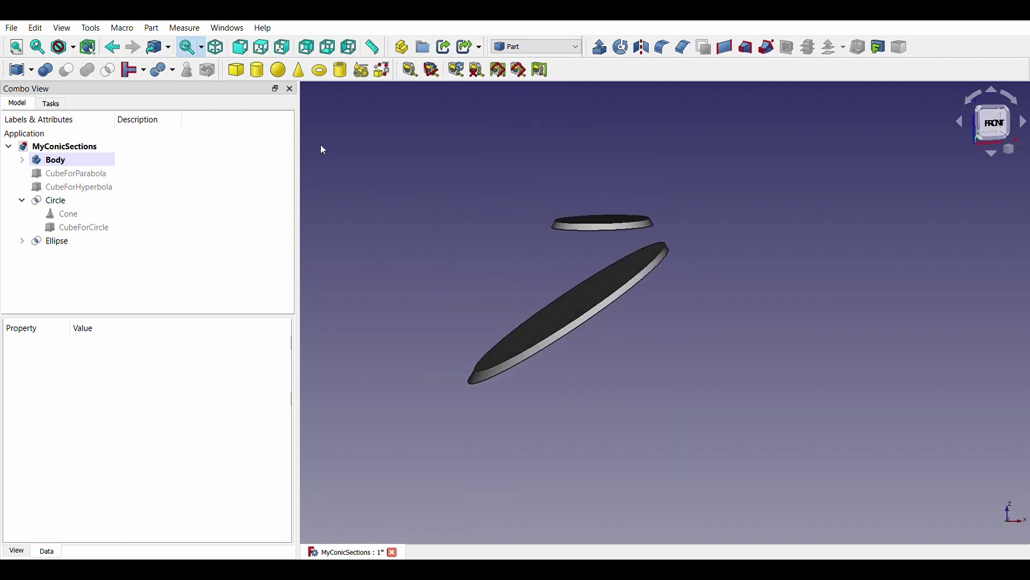
left_click(237, 48)
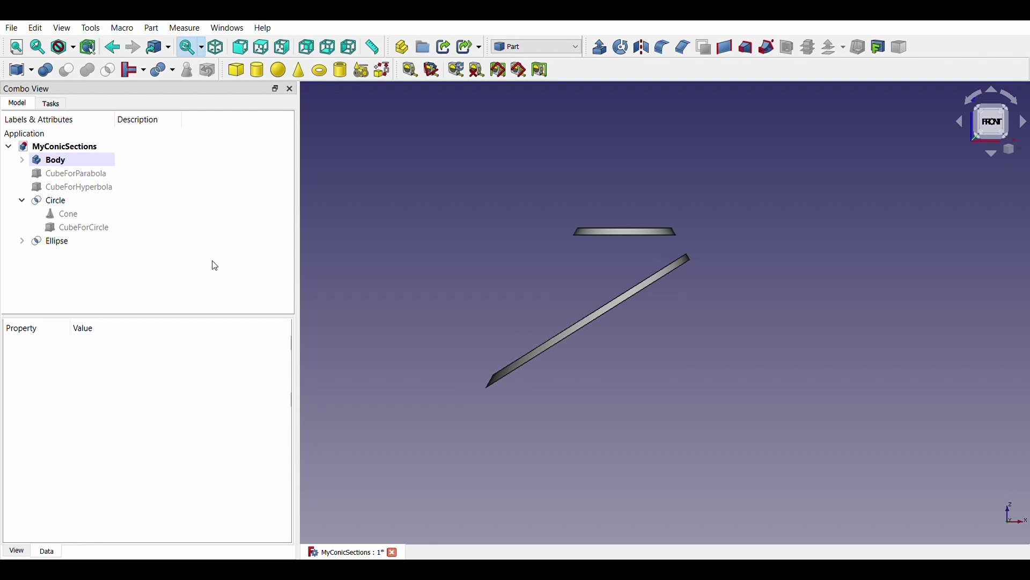
left_click(22, 241)
left_click(63, 257)
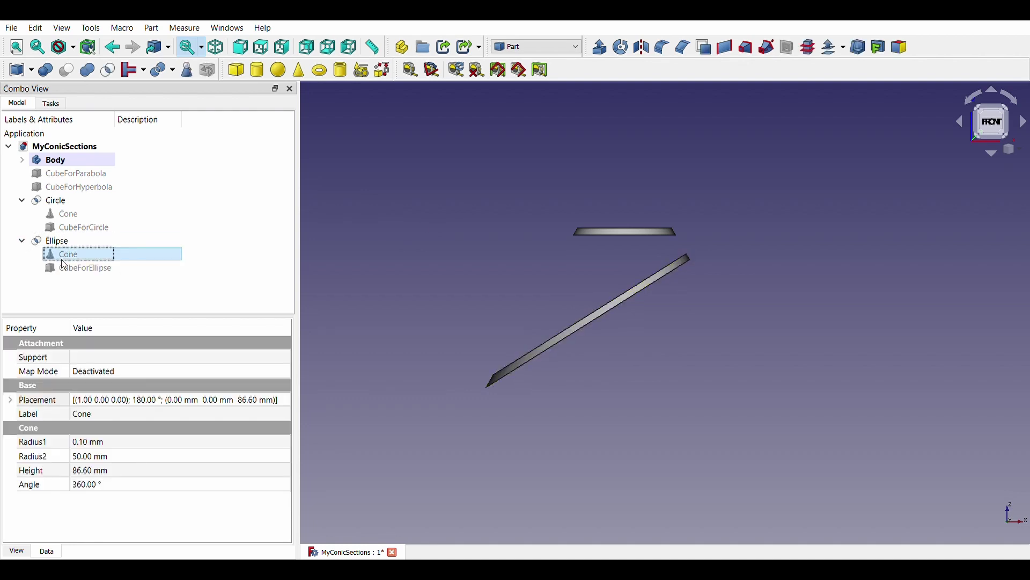
Step: Intersect the Cone with CubeForParabola and name the result Parabola
left_click(85, 176)
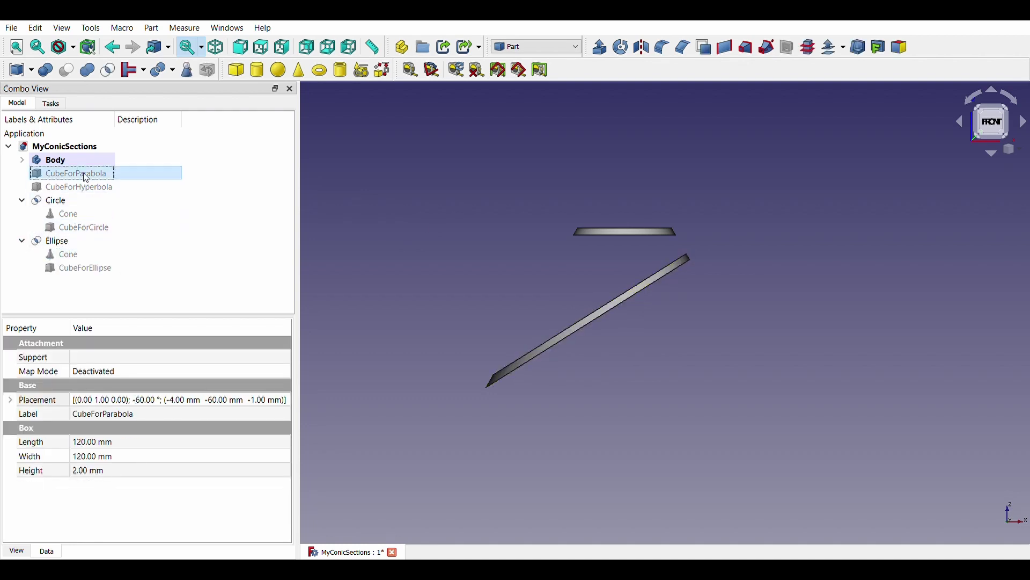
left_click(80, 267)
left_click(64, 254)
key("space")
left_click(86, 175, "ctrl")
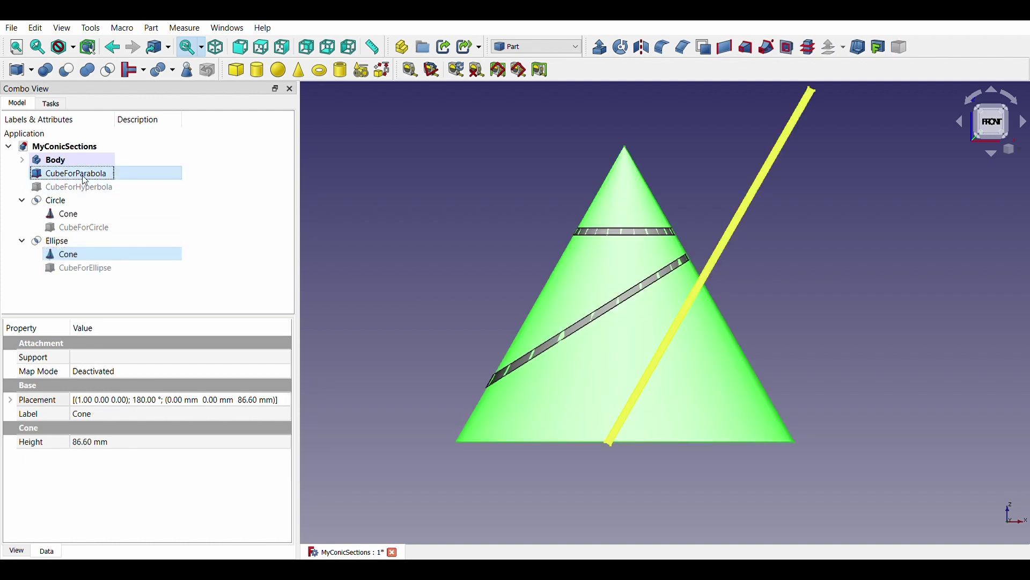
left_click(109, 70)
left_click(65, 269)
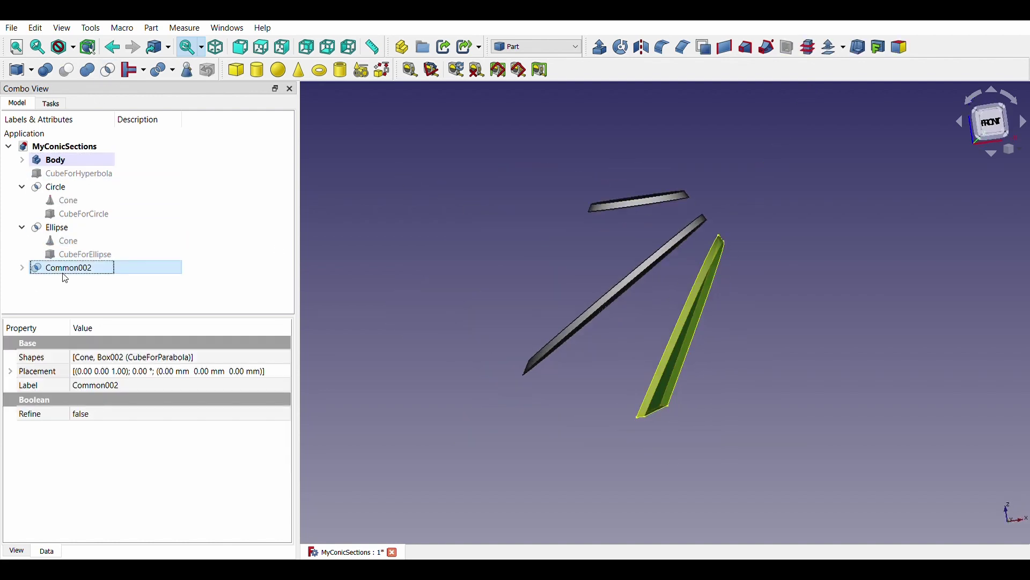
type("Parabola")
key("Return")
Step: Show CubeForHyperbola, intersect it with the Cone, and name the result Hyperbola
left_click(80, 174)
key("space")
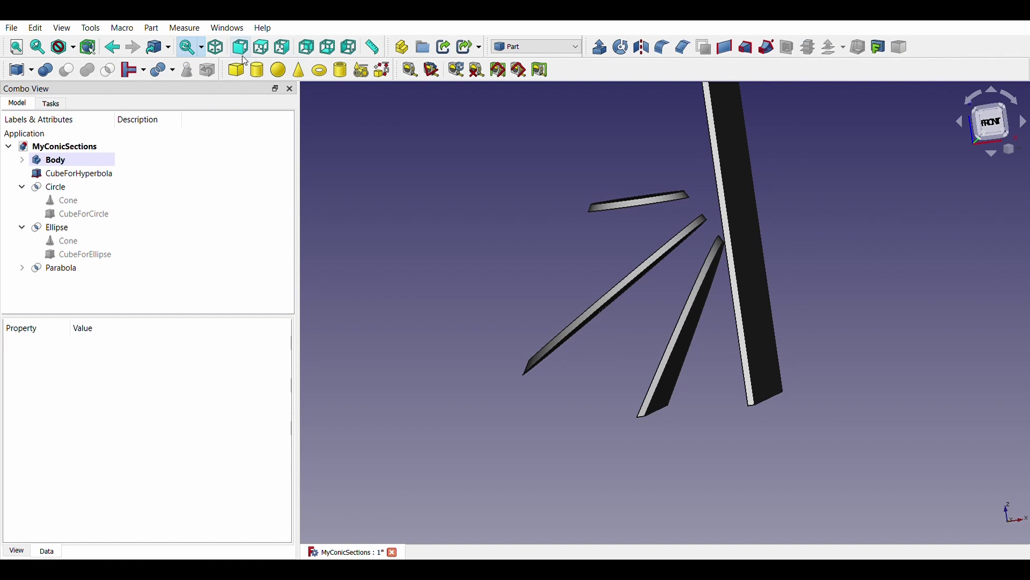
left_click(81, 201)
key("space")
left_click(80, 174, "ctrl")
left_click(80, 200)
left_click(81, 174, "ctrl")
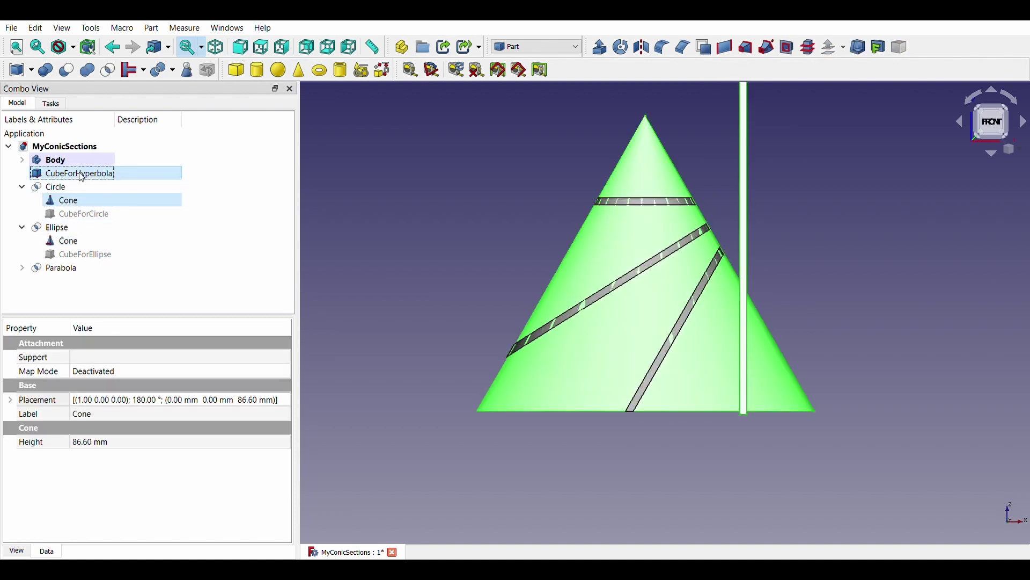
left_click(109, 70)
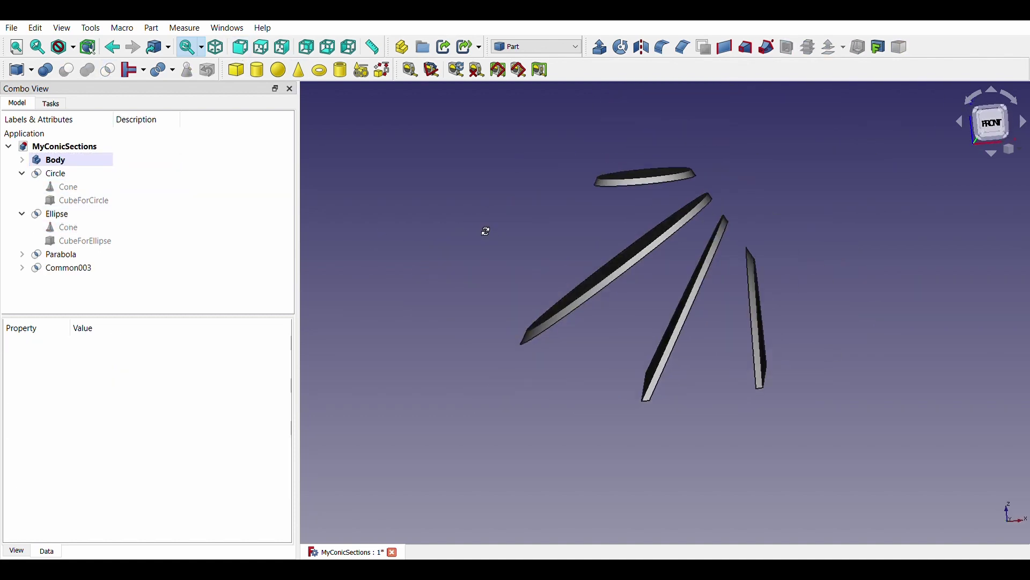
left_click(91, 268)
key("F2")
type("Hyperbola")
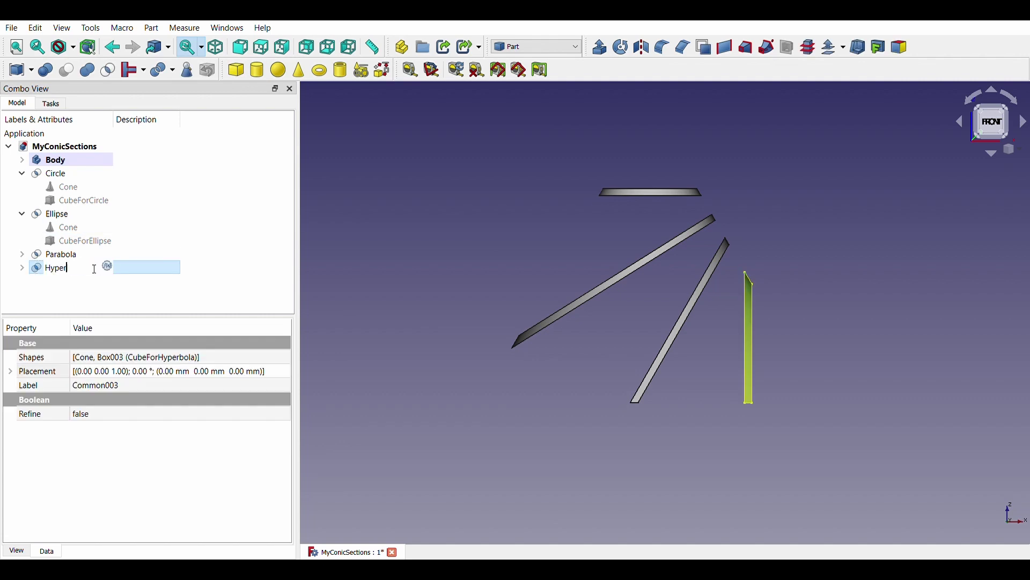
key("Return")
Step: Collapse the Circle and Ellipse groups and switch to the Part Design workbench
double_click(53, 174)
left_click(21, 214)
left_click(59, 145)
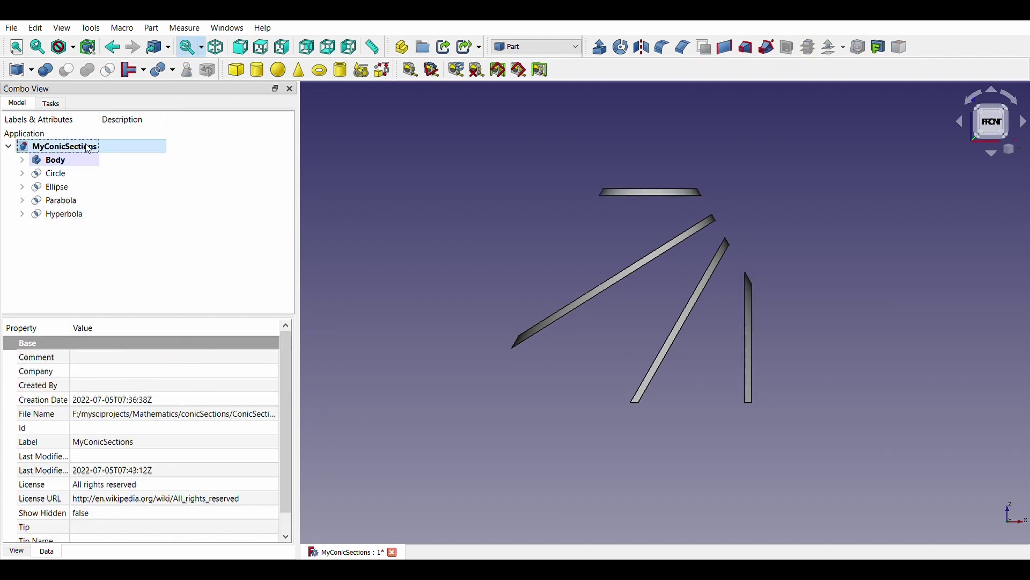
left_click(536, 47)
left_click(510, 186)
Step: Create a new Part with a Body inside it, naming the Part CutTriangle
left_click(17, 103)
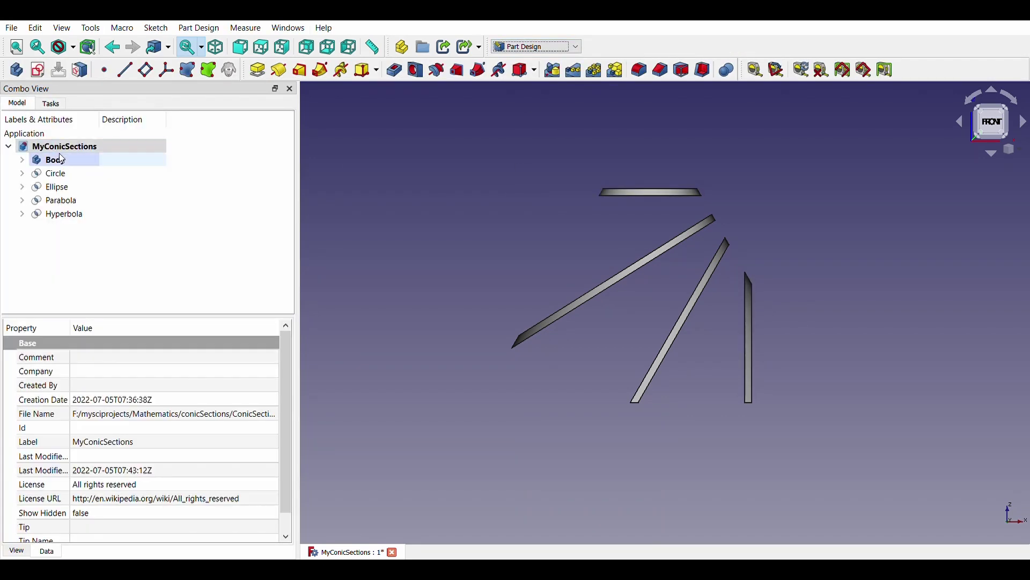
left_click(402, 47)
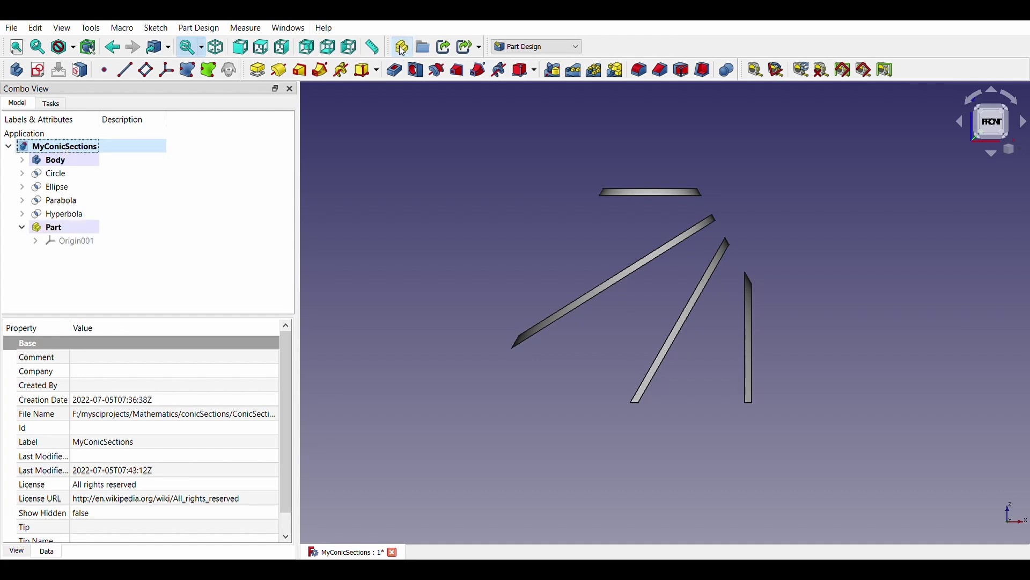
left_click(16, 70)
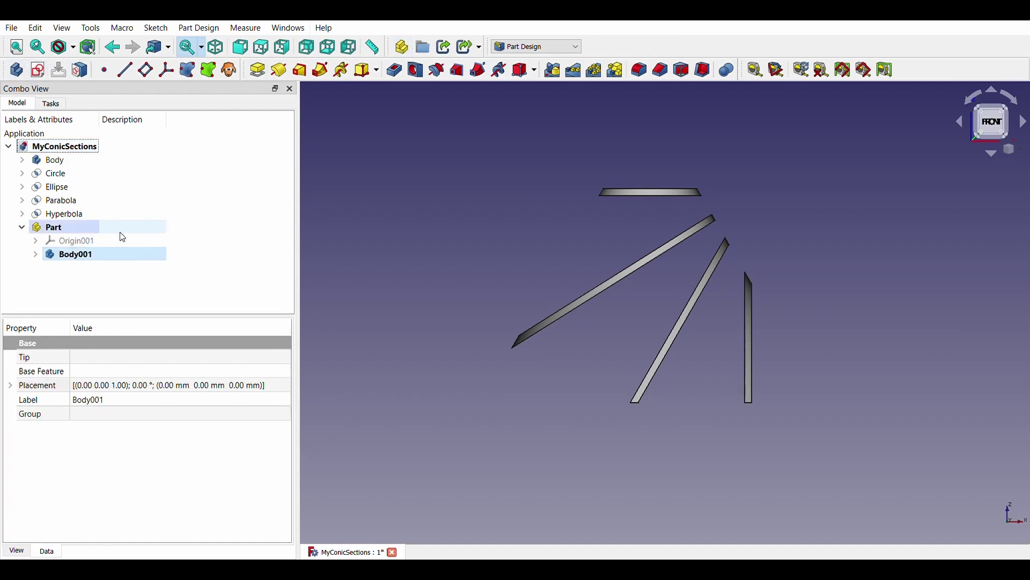
left_click(86, 226)
left_click(92, 228)
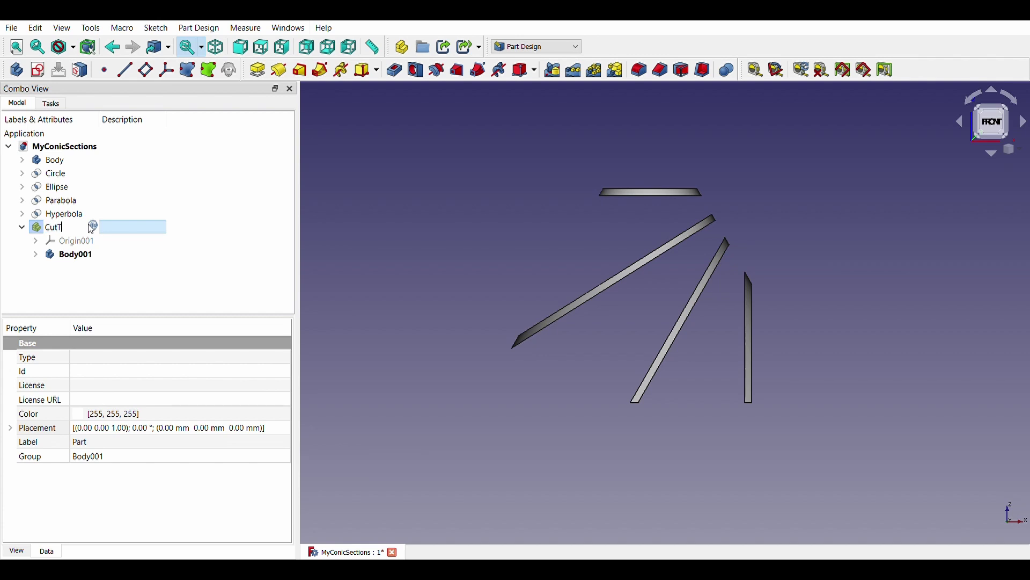
type("CutTriangle")
Step: Start a new sketch in Body001 on the XZ_Plane
left_click(73, 254)
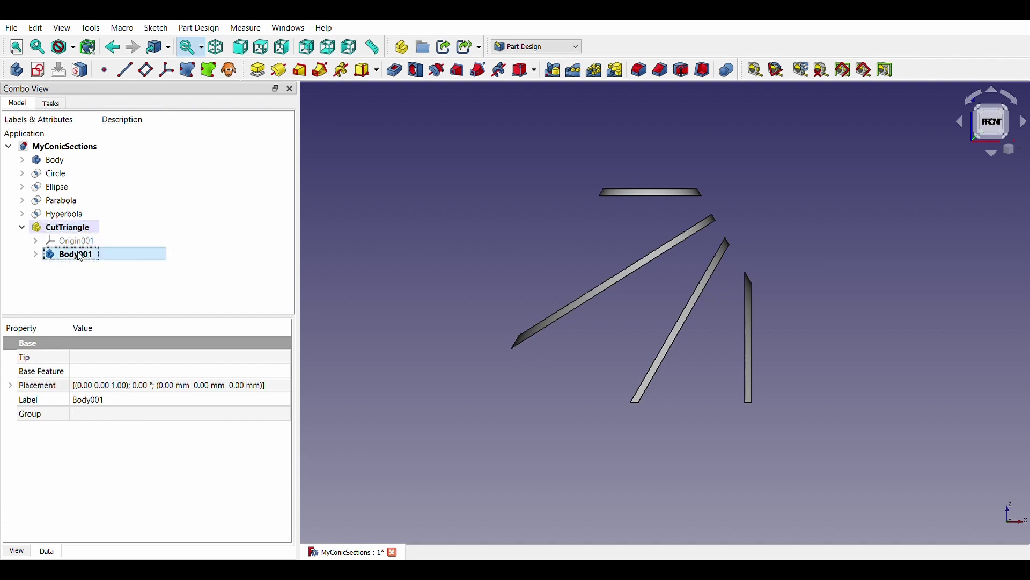
left_click(38, 71)
left_click(574, 298)
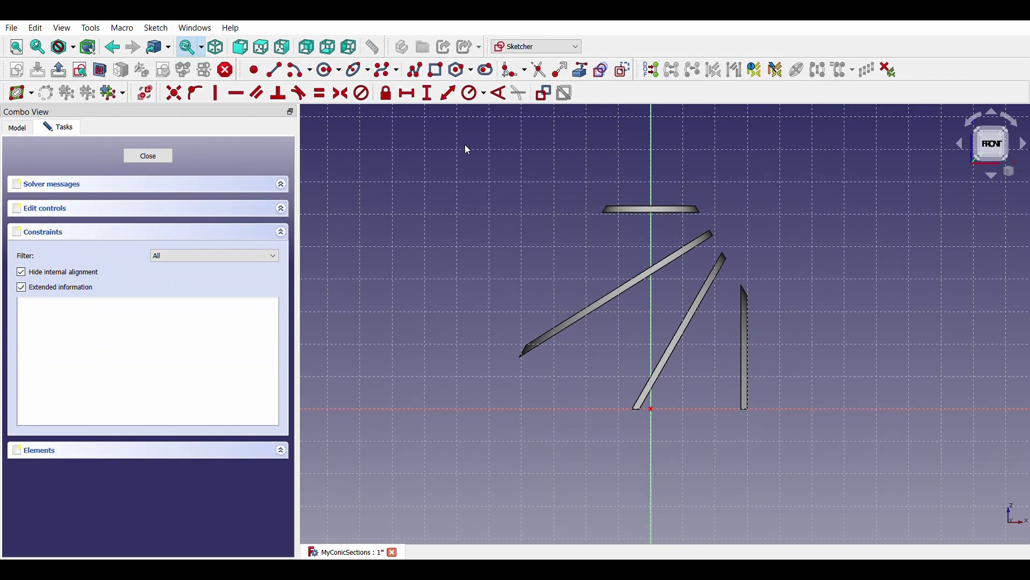
Step: Draw a right-triangle outline as a polyline with its vertical side on the axis
left_click(275, 70)
left_click(655, 375)
left_click(654, 352)
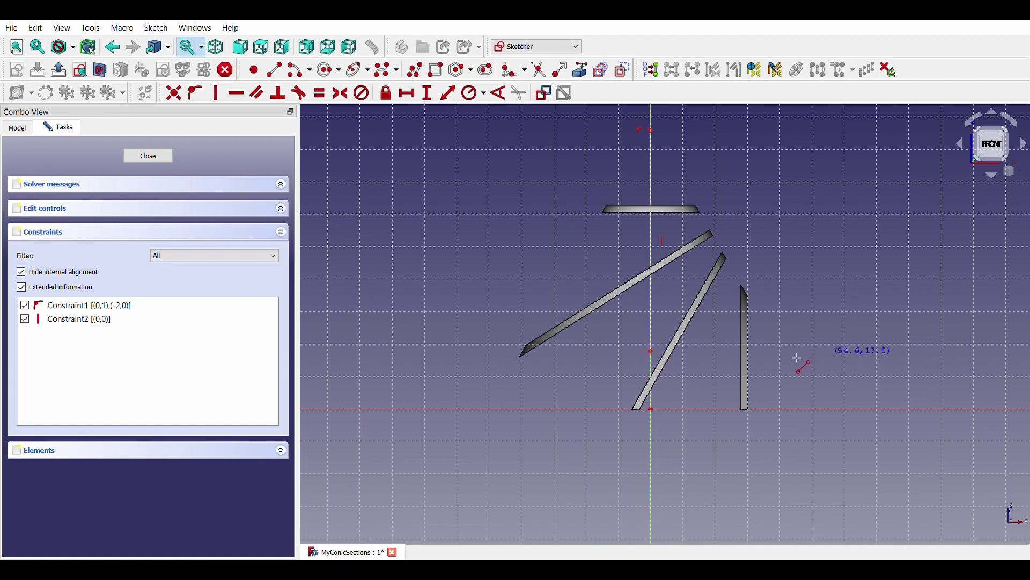
left_click(813, 351)
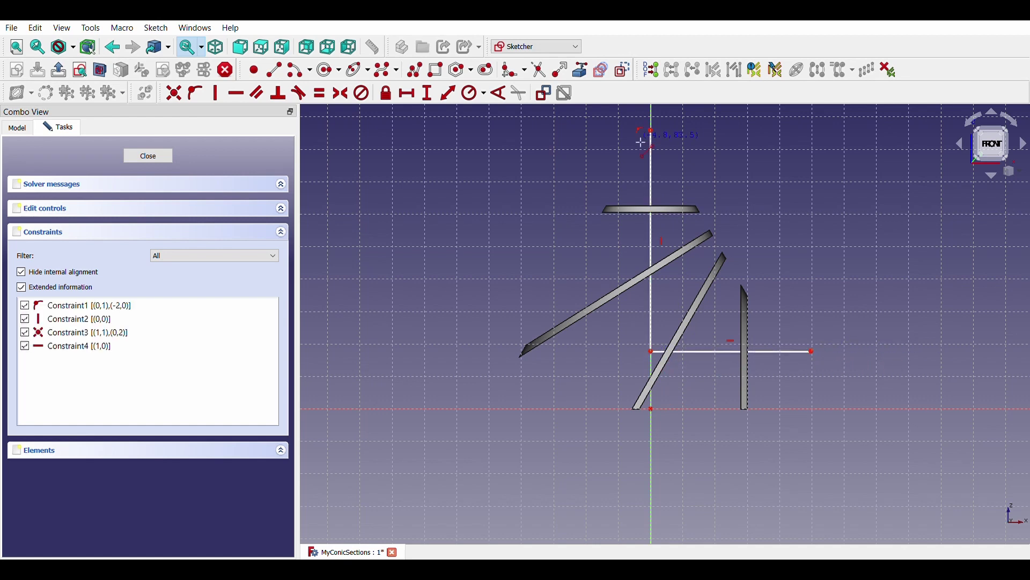
left_click(653, 131)
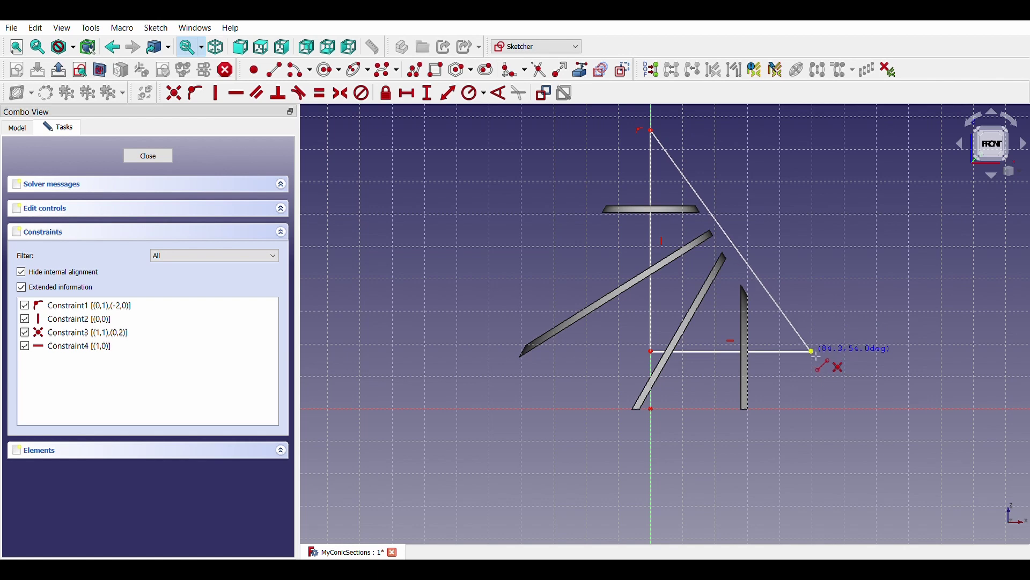
left_click(813, 351)
Step: Constrain the triangle's base to a 60 mm horizontal length
left_click(720, 350)
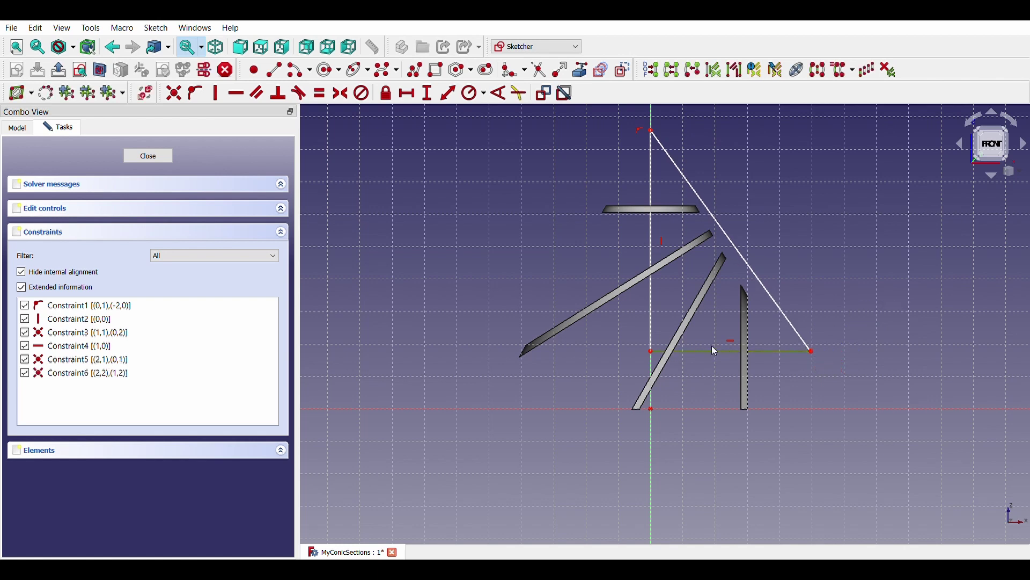
left_click(414, 94)
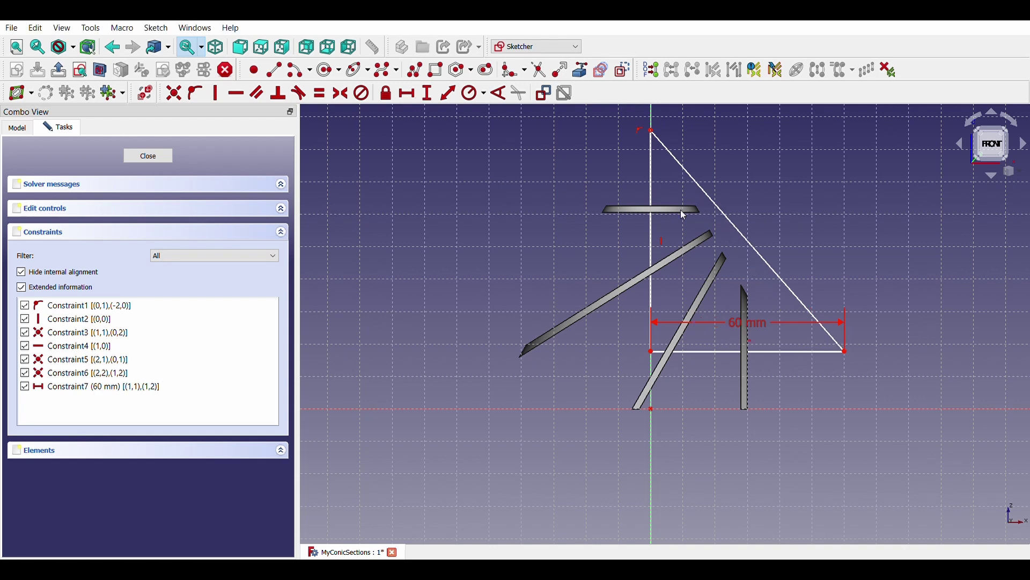
left_click(726, 214)
left_click(448, 95)
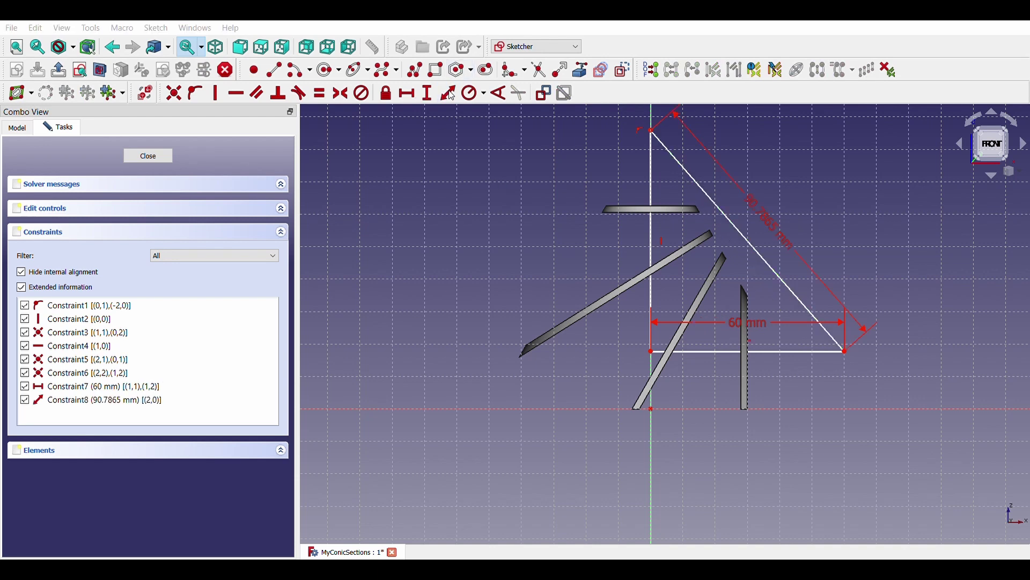
key("ctrl+z")
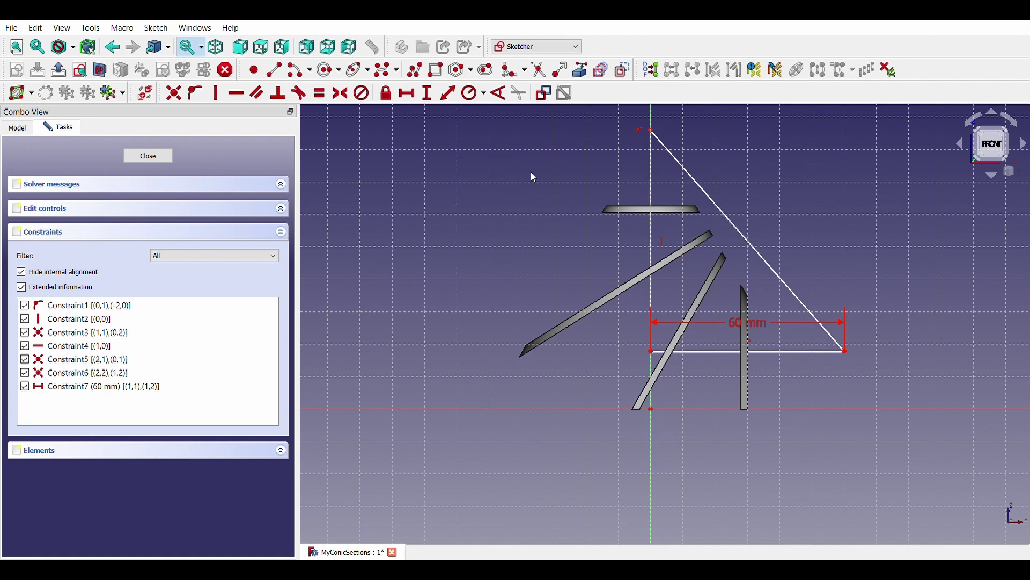
left_click_drag(652, 356, 674, 350)
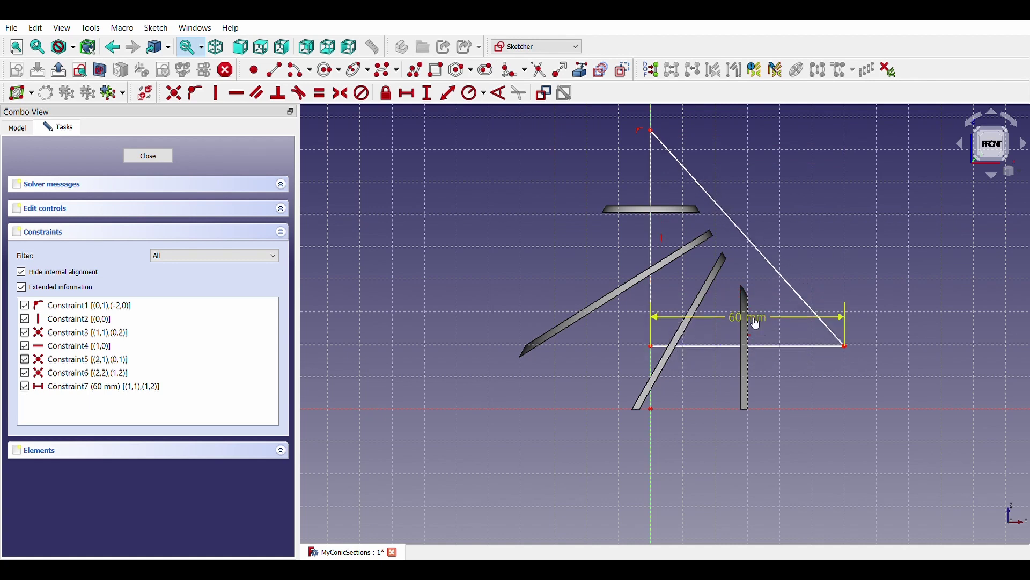
left_click_drag(750, 318, 781, 391)
Step: Place the base corner 20 mm above the origin and fix the vertical side at 68.34 mm
left_click(651, 344)
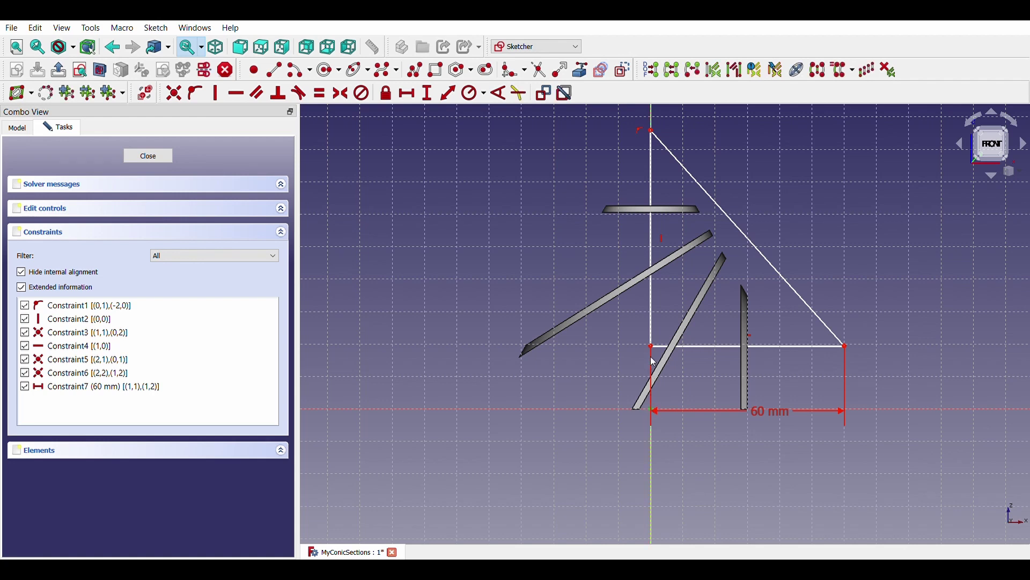
left_click(427, 93)
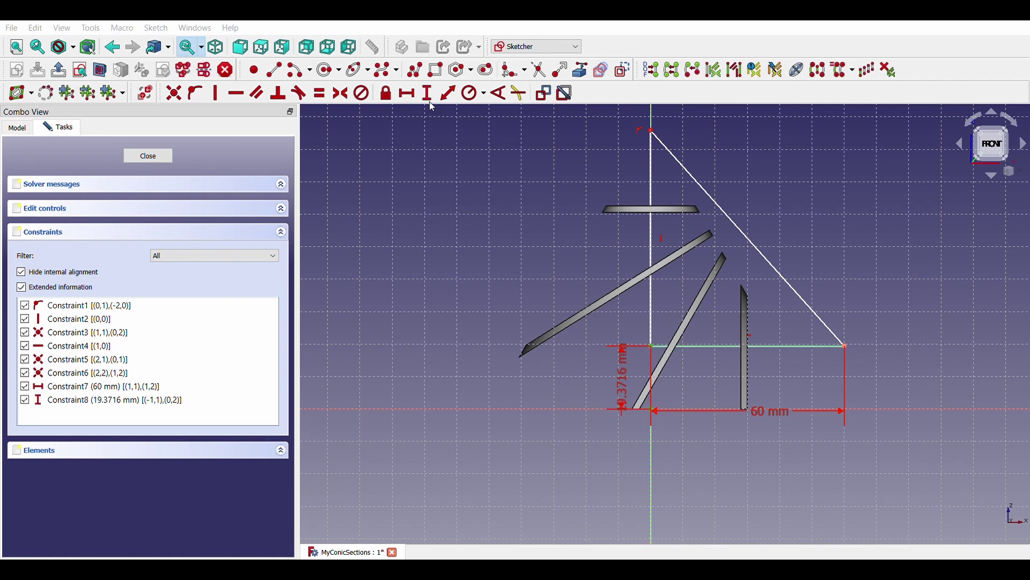
type("20")
key("Return")
left_click_drag(668, 156, 658, 128)
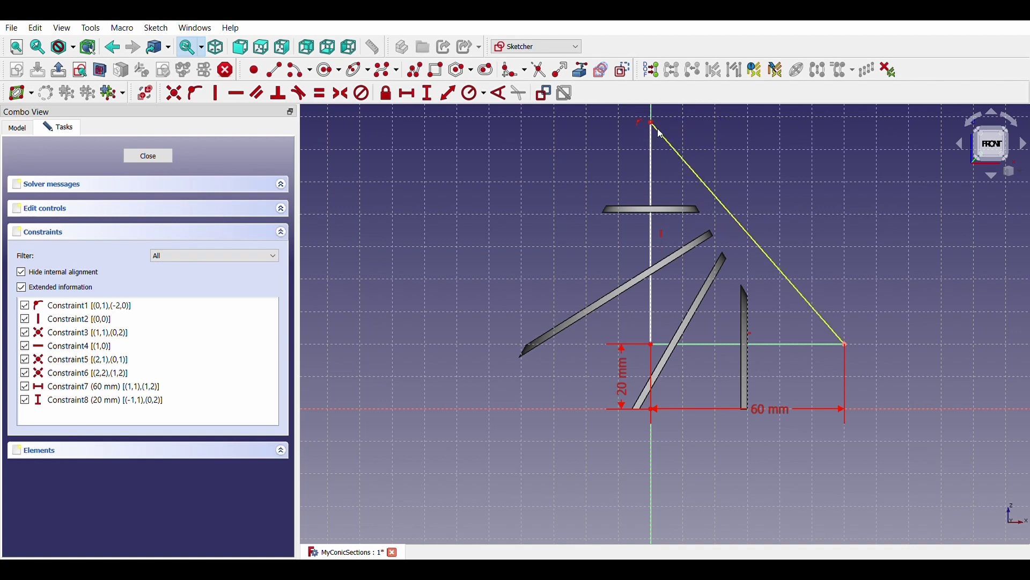
left_click(448, 95)
key("ctrl+z")
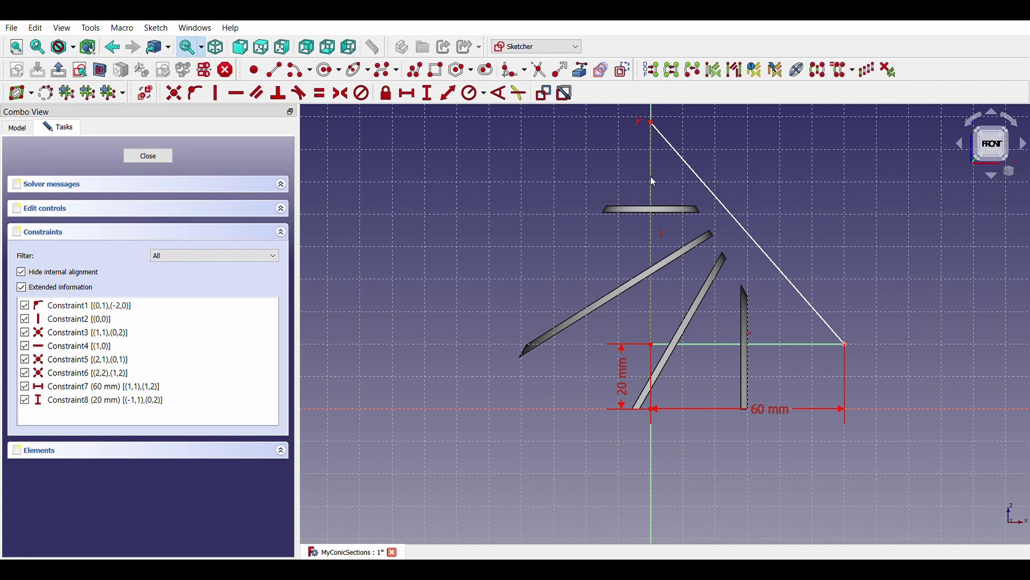
left_click(426, 96)
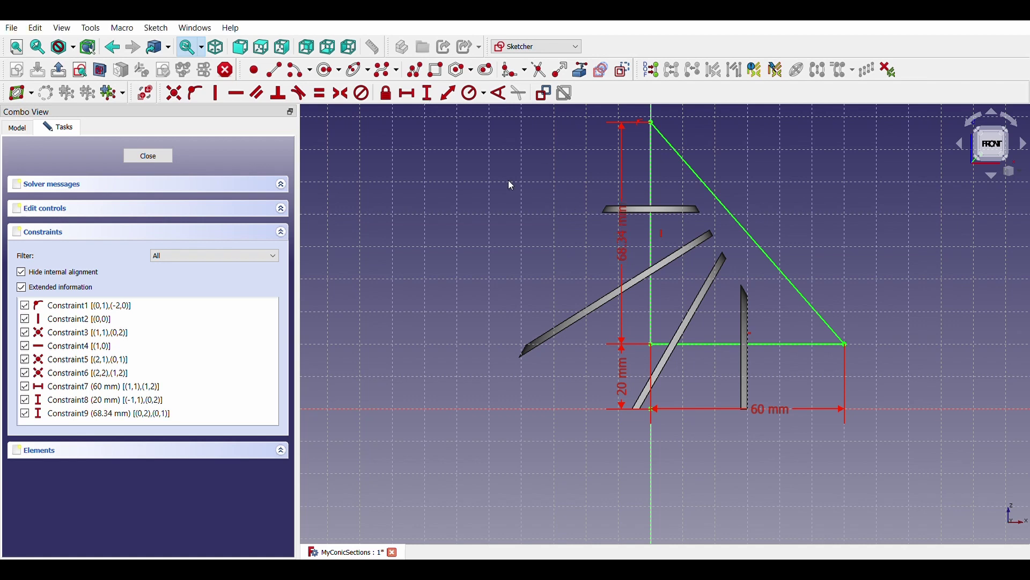
left_click(135, 158)
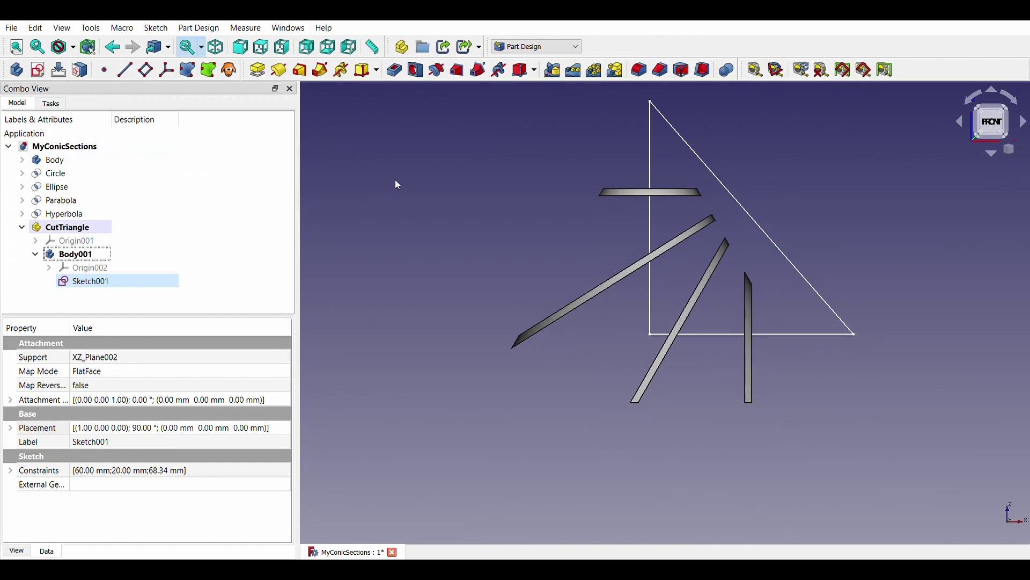
Step: Pad Sketch001 symmetrically to its plane with a 2.1 mm length
left_click(258, 70)
left_click(69, 290)
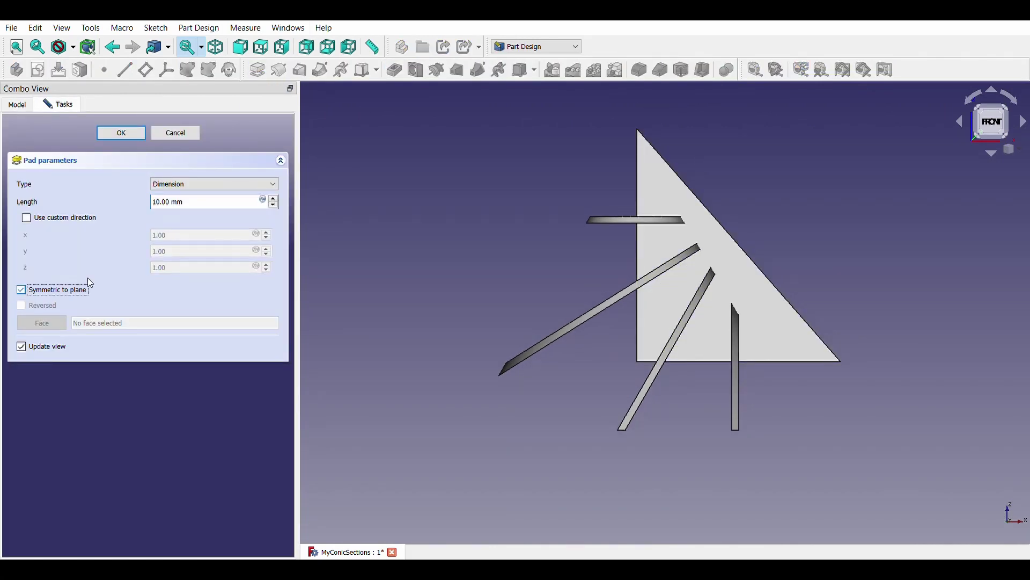
type("2.1")
key("Tab")
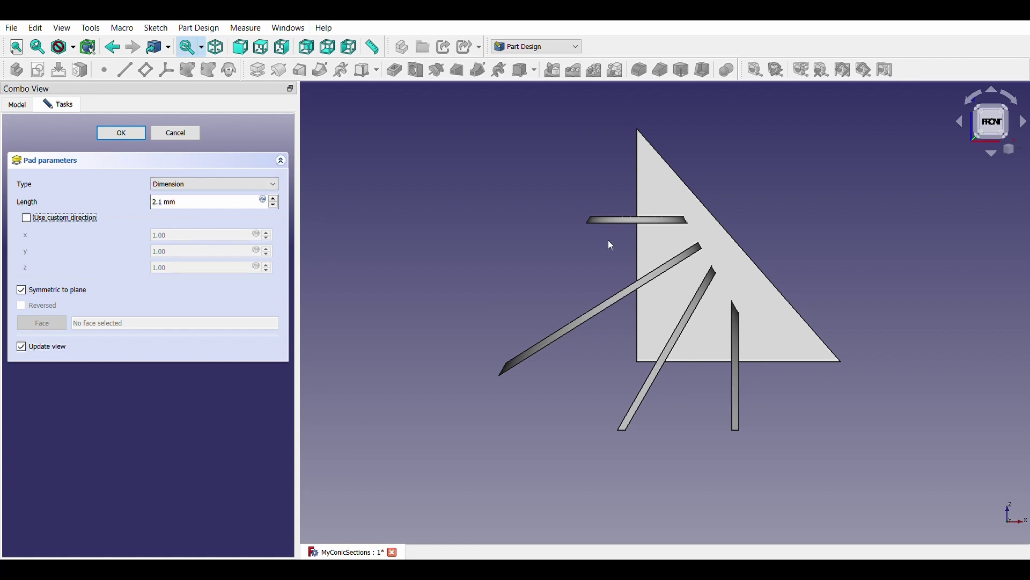
middle_click_drag(607, 240, 472, 242)
left_click(241, 48)
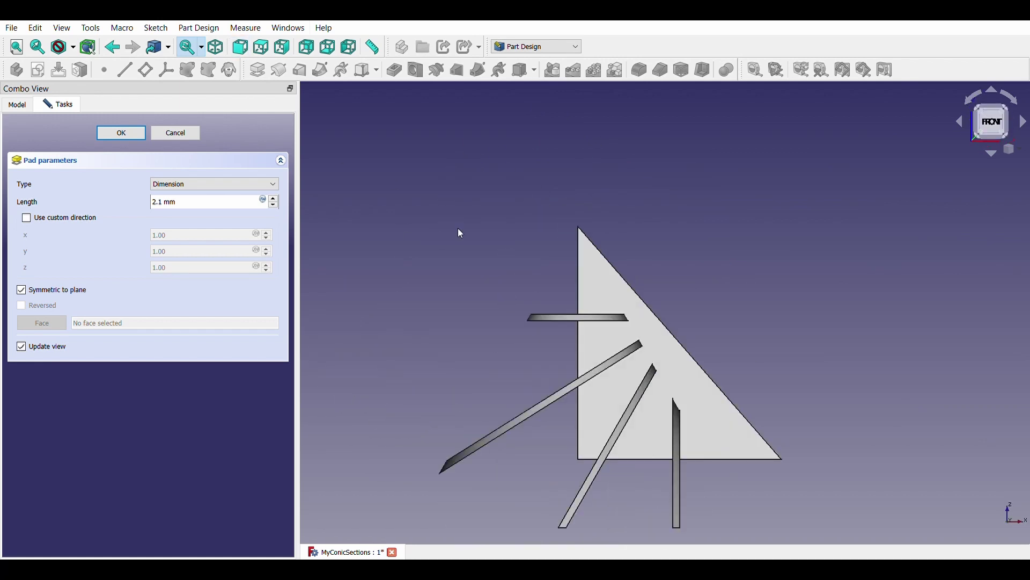
left_click(121, 133)
left_click(33, 227)
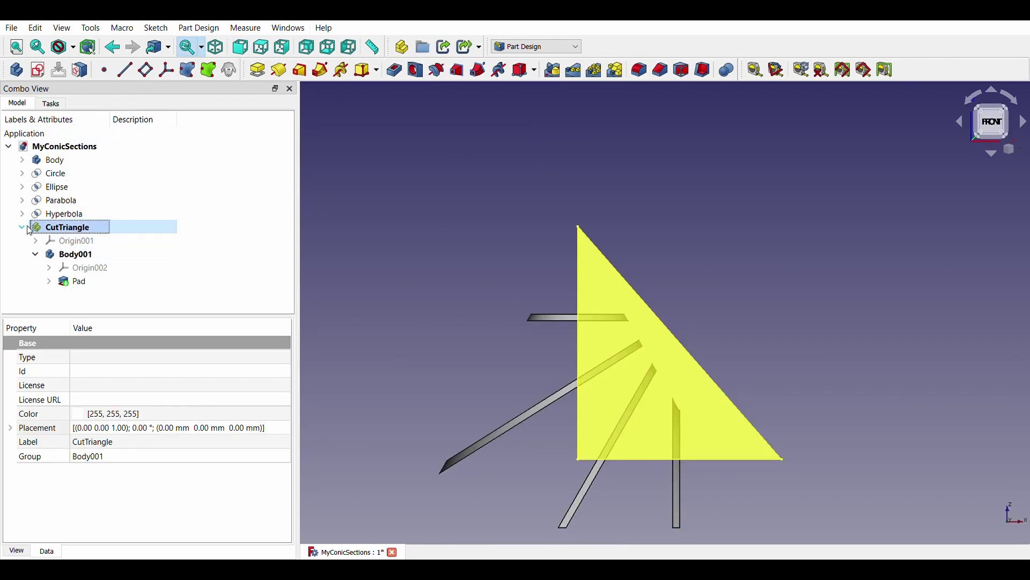
Step: Subtract the CutTriangle plate from the Circle piece with a Boolean Cut
left_click(22, 228)
left_click(22, 227)
left_click(509, 237)
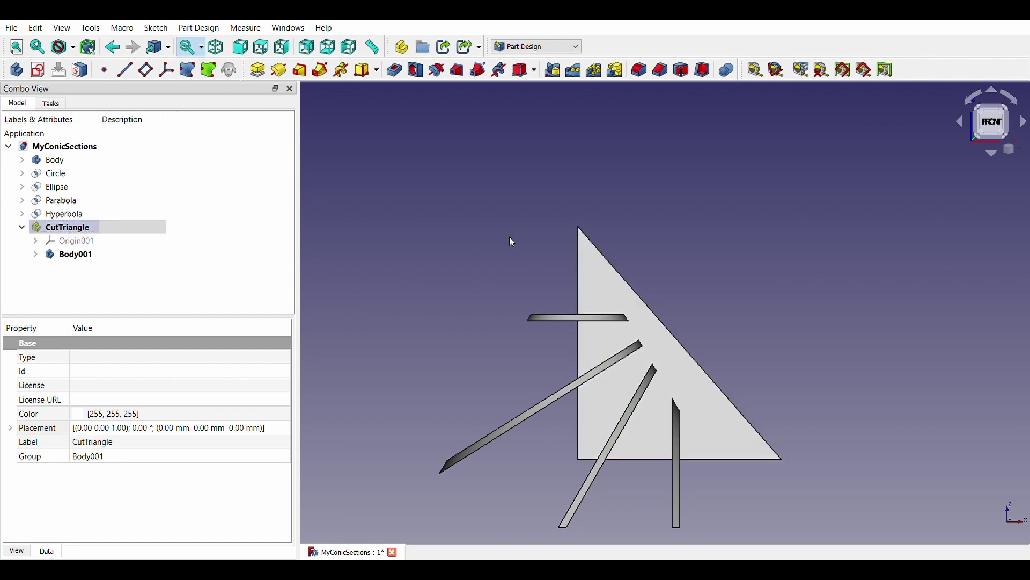
middle_click_drag(510, 236, 523, 196)
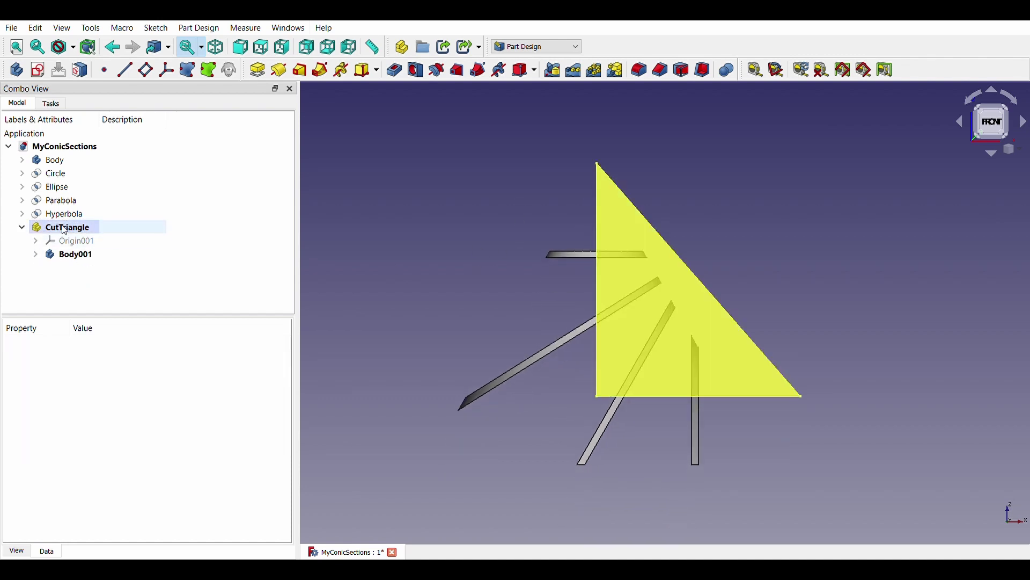
left_click(56, 174)
left_click(64, 228, "ctrl")
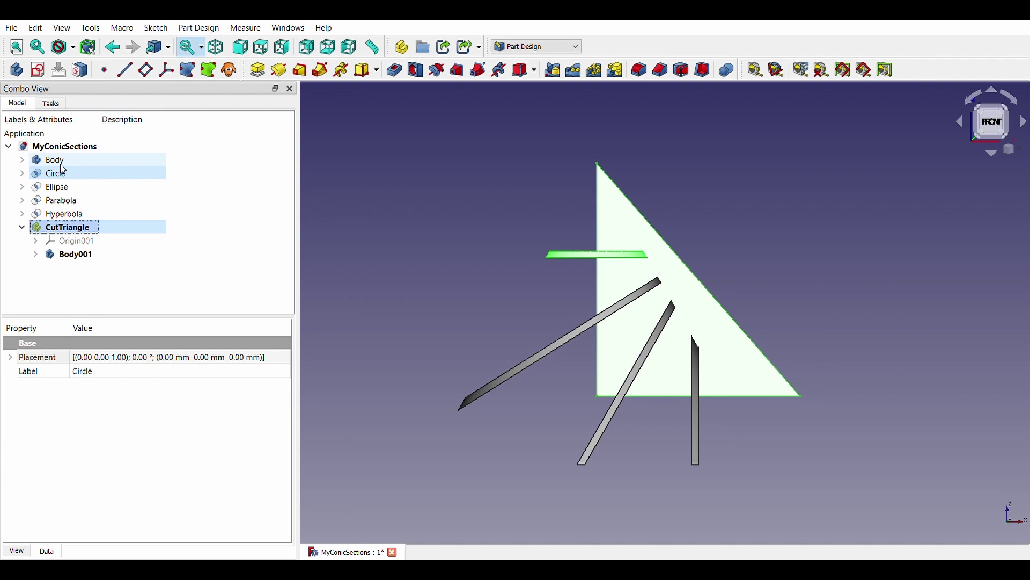
left_click(437, 176)
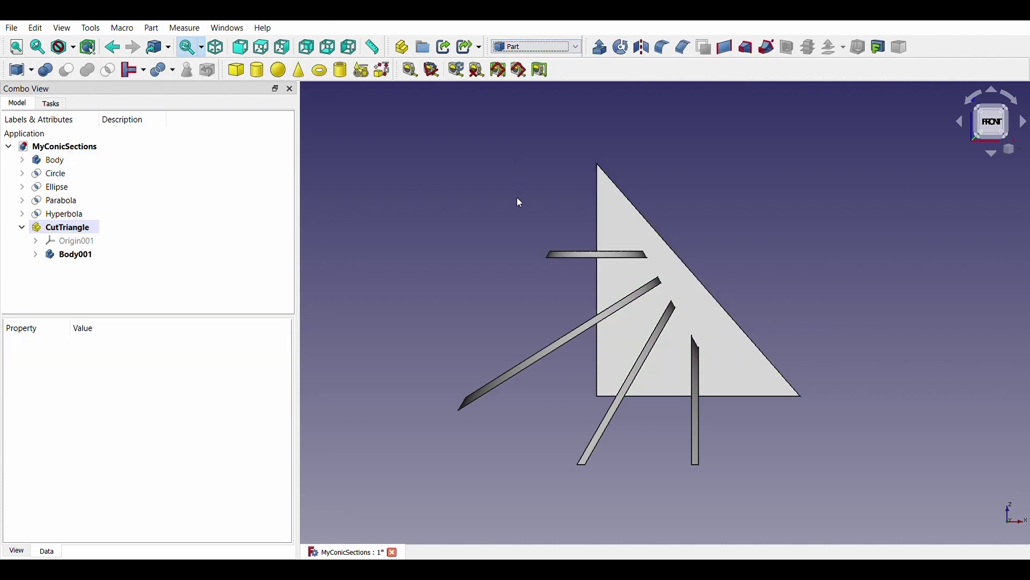
left_click(60, 175)
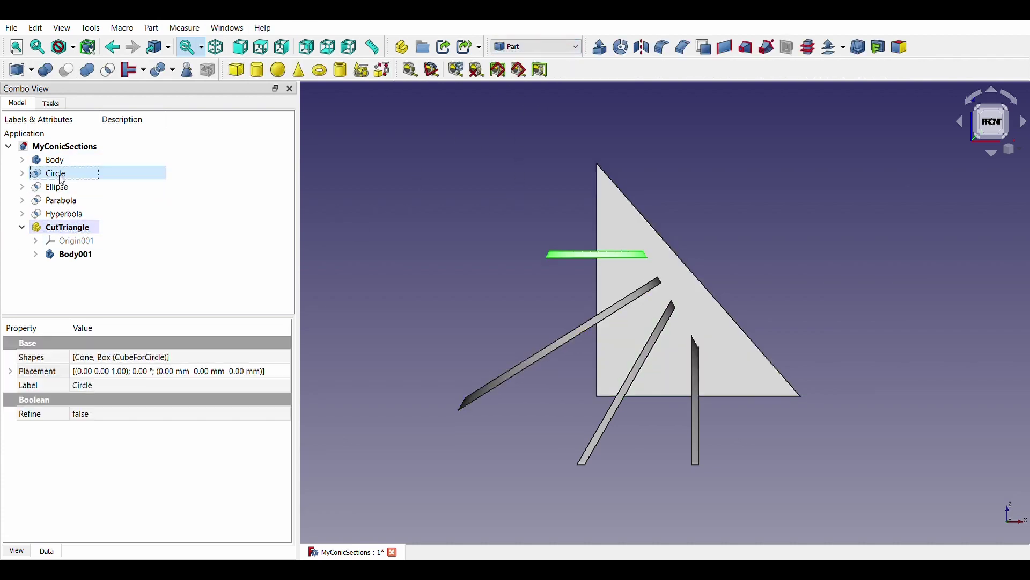
left_click(77, 229, "ctrl")
left_click(67, 70)
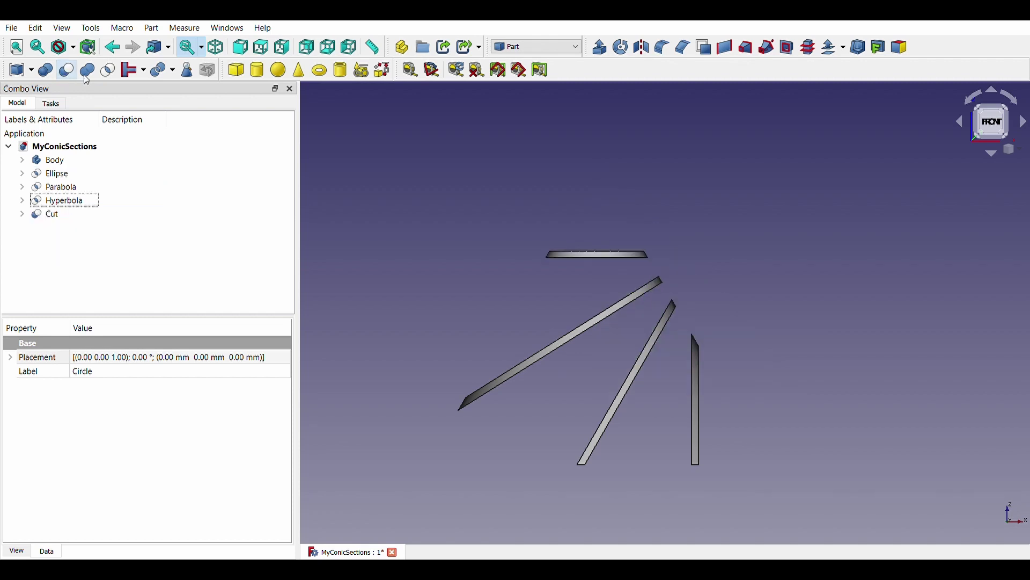
Step: Inspect the notched disc and rename the Cut result to CircleWithCut
middle_click_drag(510, 203, 688, 257)
left_click(283, 48)
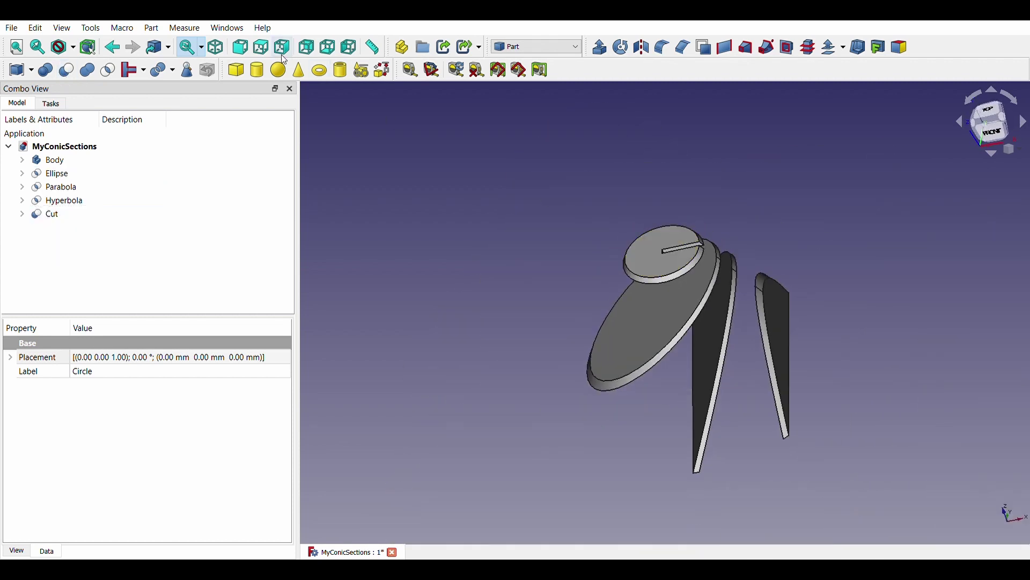
left_click(240, 48)
left_click(21, 214)
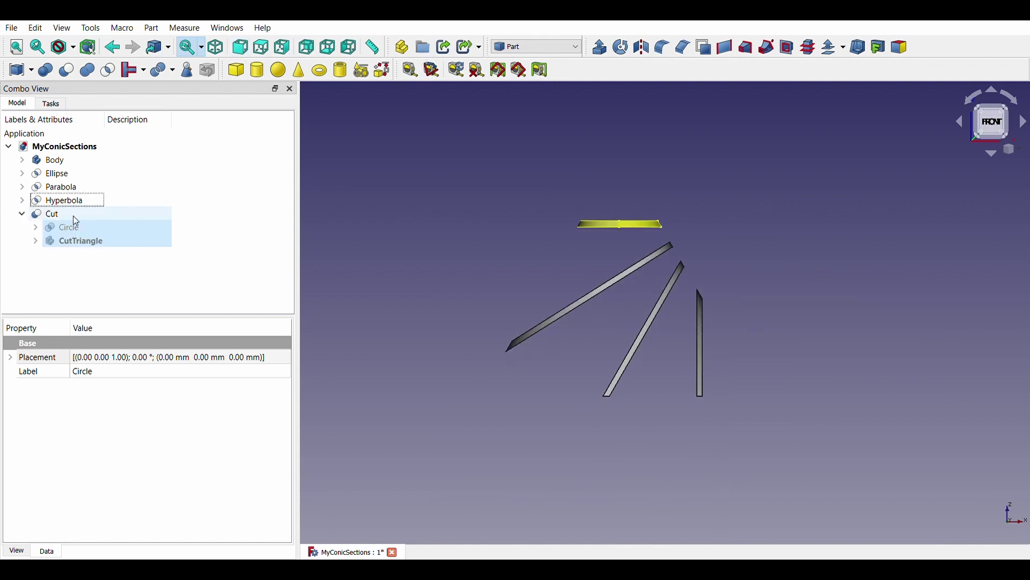
left_click(75, 217)
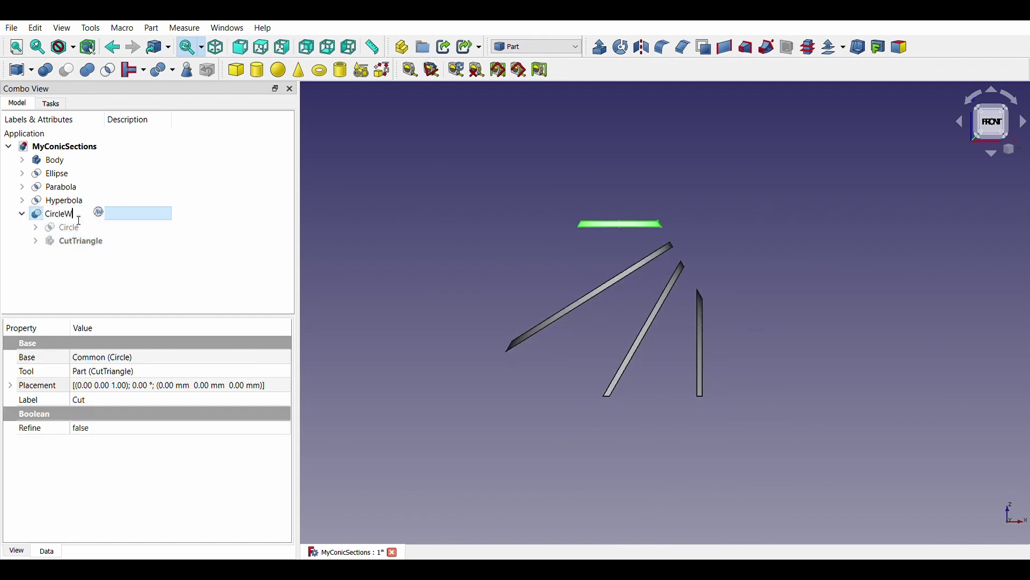
key("Return")
left_click(57, 175)
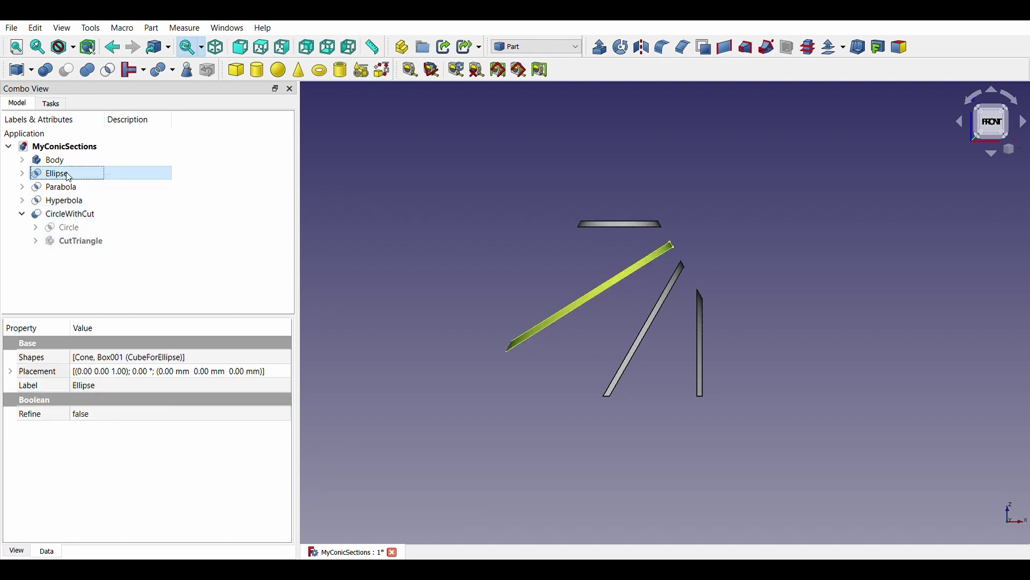
Step: Subtract CutTriangle from Ellipse, rename Cut001 to EllipseWithCut, and check the slotted pieces
left_click(89, 248, "ctrl")
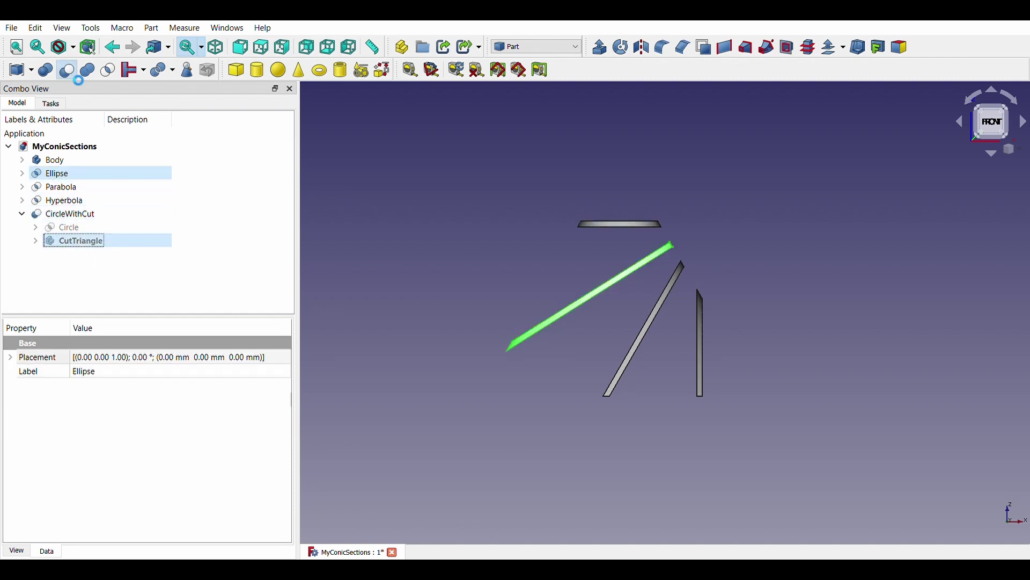
left_click(64, 243)
left_click(63, 243)
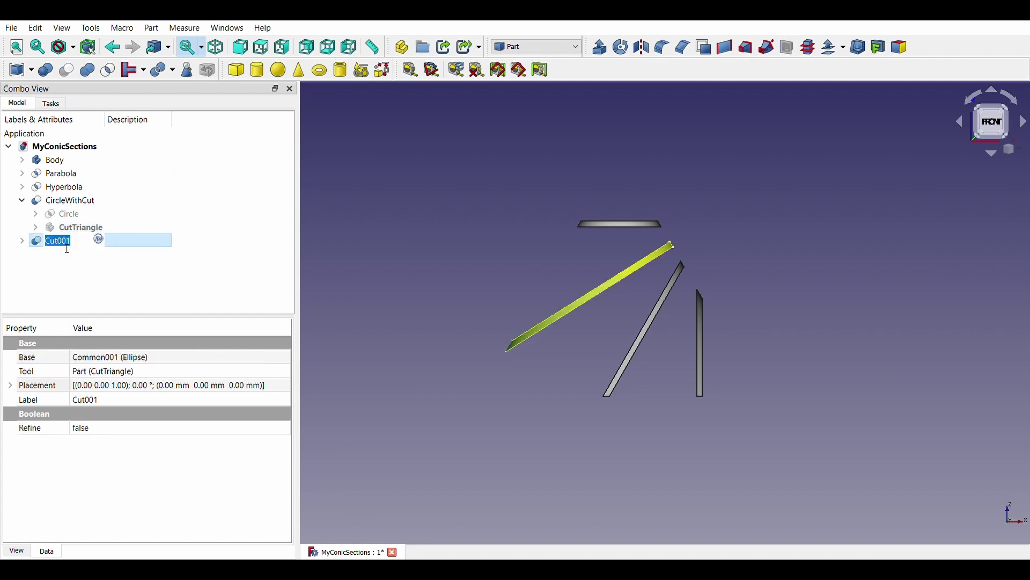
type("EllipseWithCut")
key("Return")
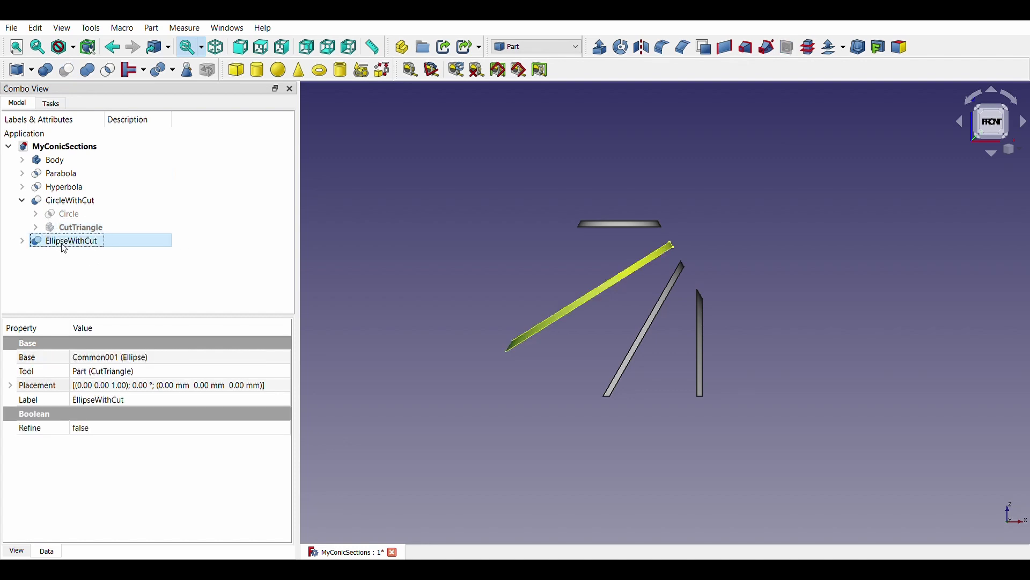
middle_click_drag(554, 236, 781, 324)
left_click(781, 325)
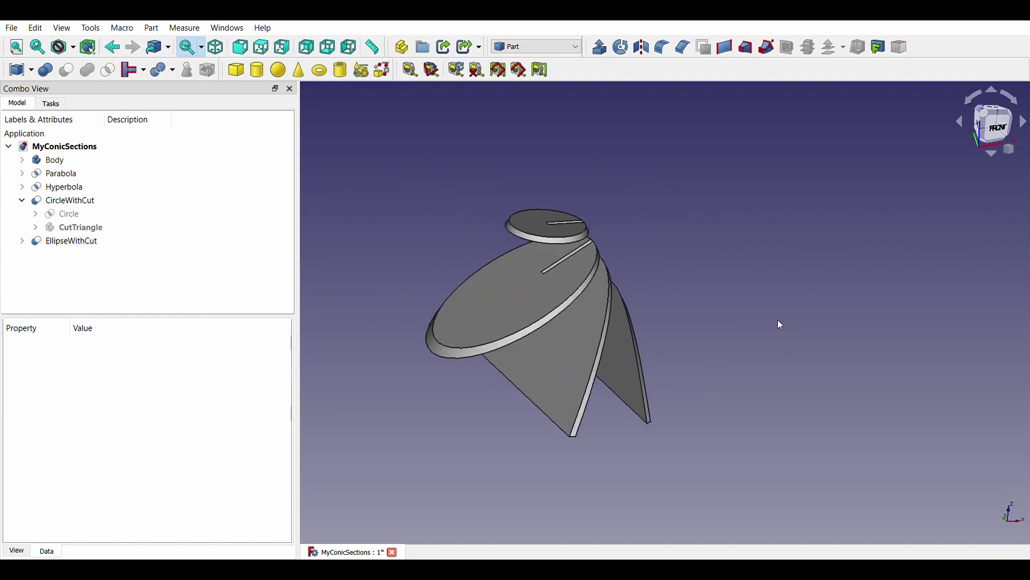
left_click(240, 47)
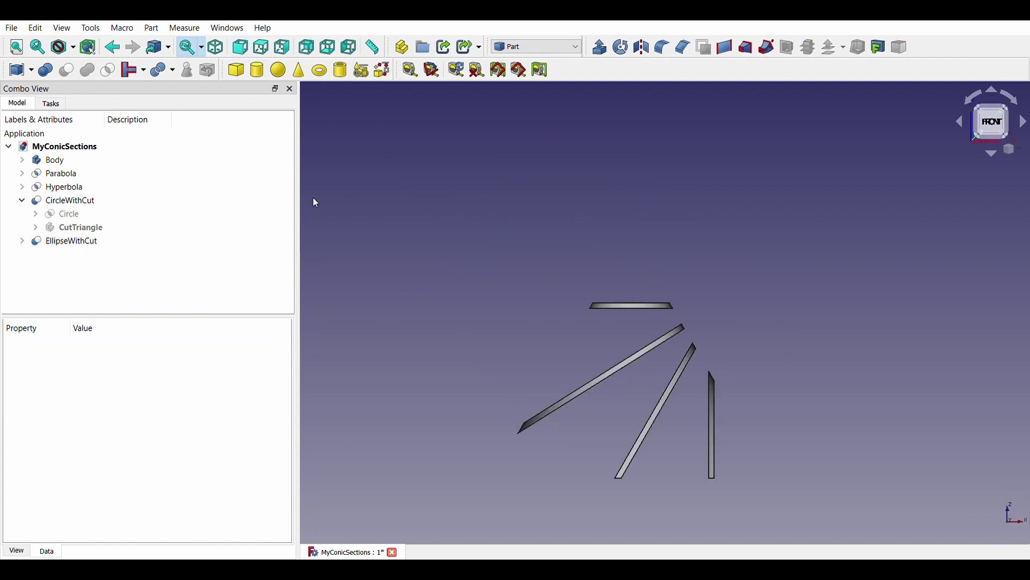
Step: Subtract CutTriangle from the Parabola piece and rename the result ParabolaWithCut
left_click(57, 187)
left_click(59, 174)
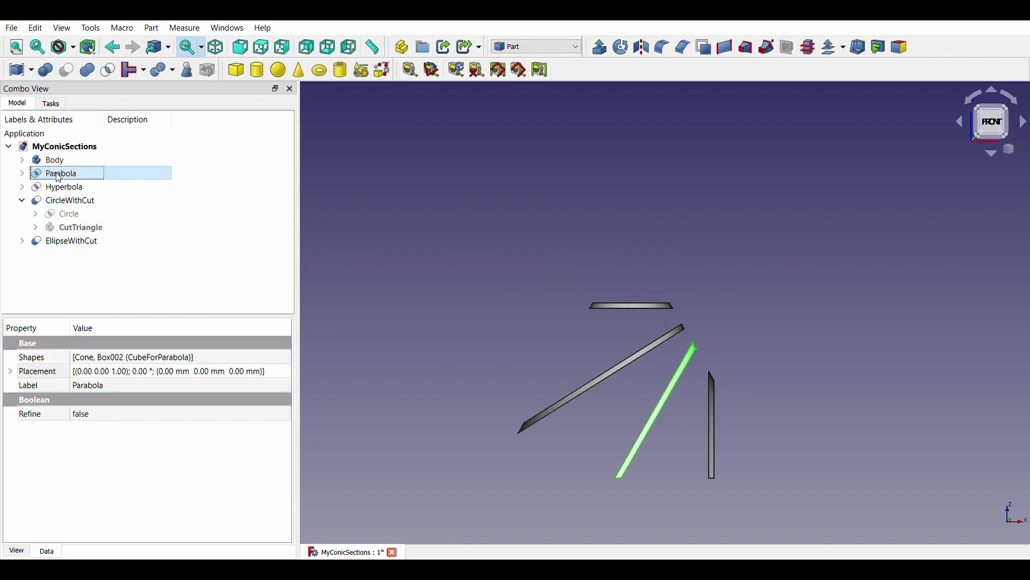
left_click(81, 230, "ctrl")
left_click(73, 74)
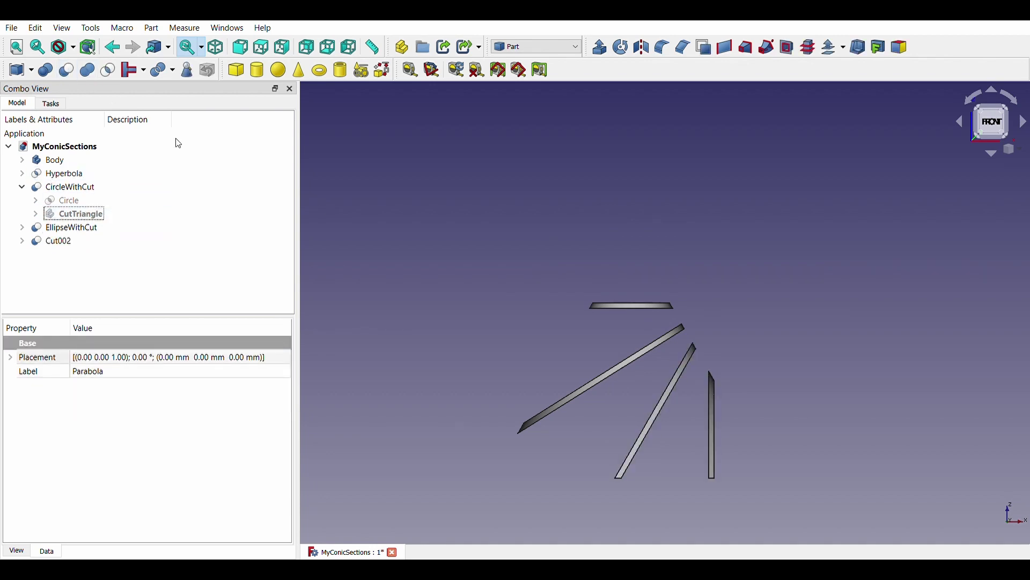
middle_click_drag(537, 269, 490, 234)
double_click(65, 243)
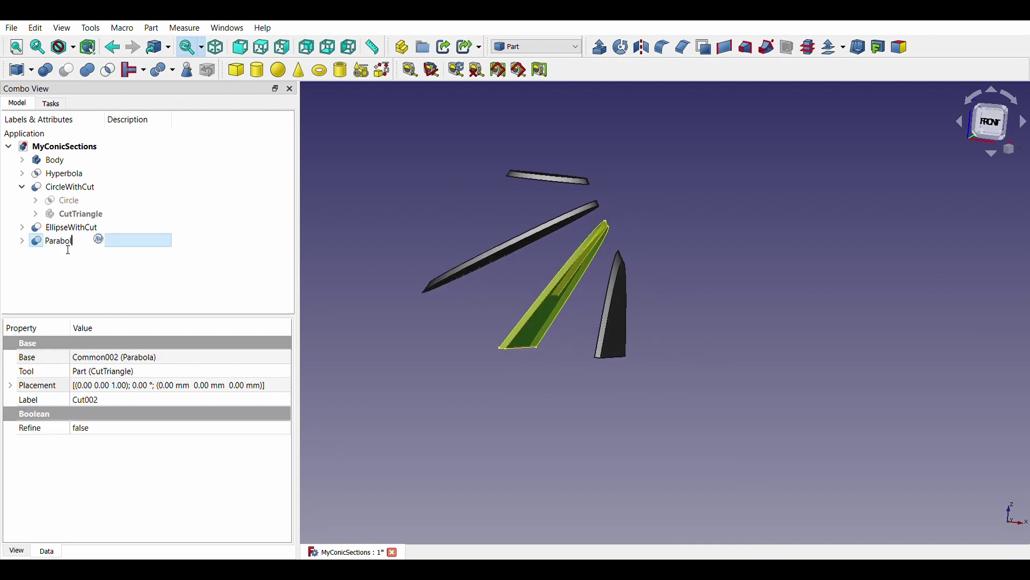
type("ParabolaWithCut")
key("Return")
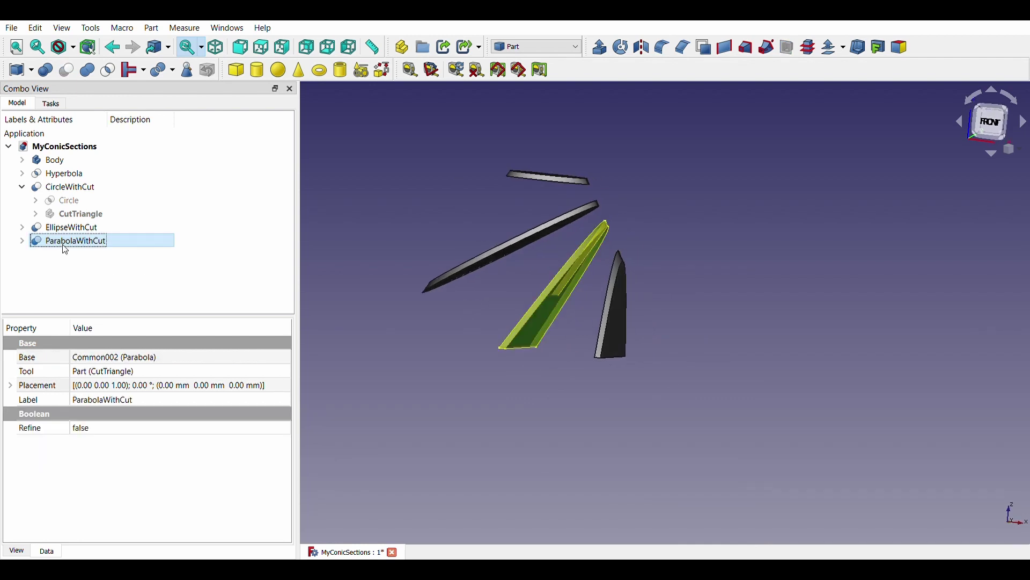
Step: Cut CutTriangle from the Hyperbola piece after undoing a failed attempt, then start a new sketch
left_click(345, 239)
left_click(74, 215)
left_click(70, 175, "ctrl")
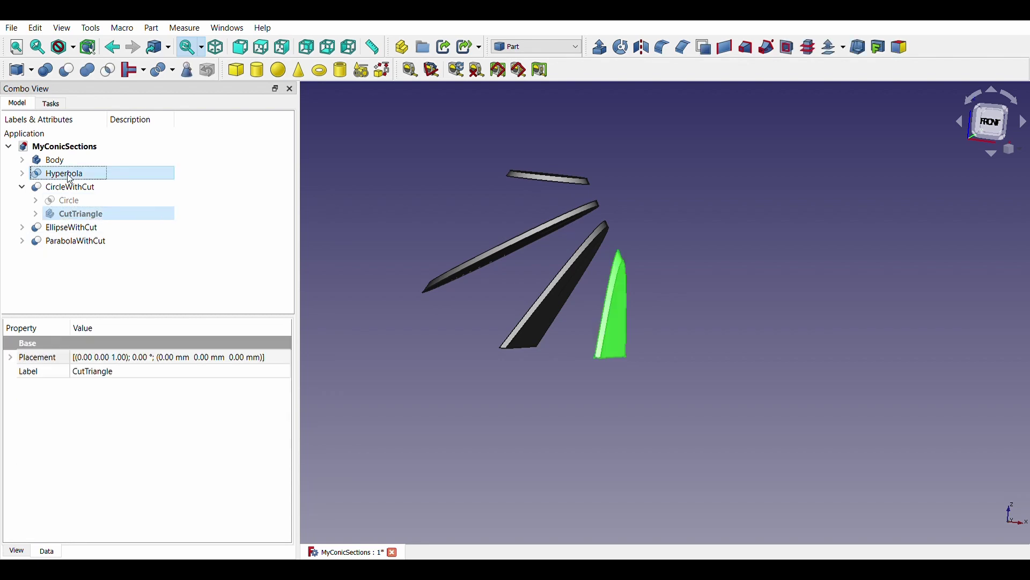
left_click(66, 71)
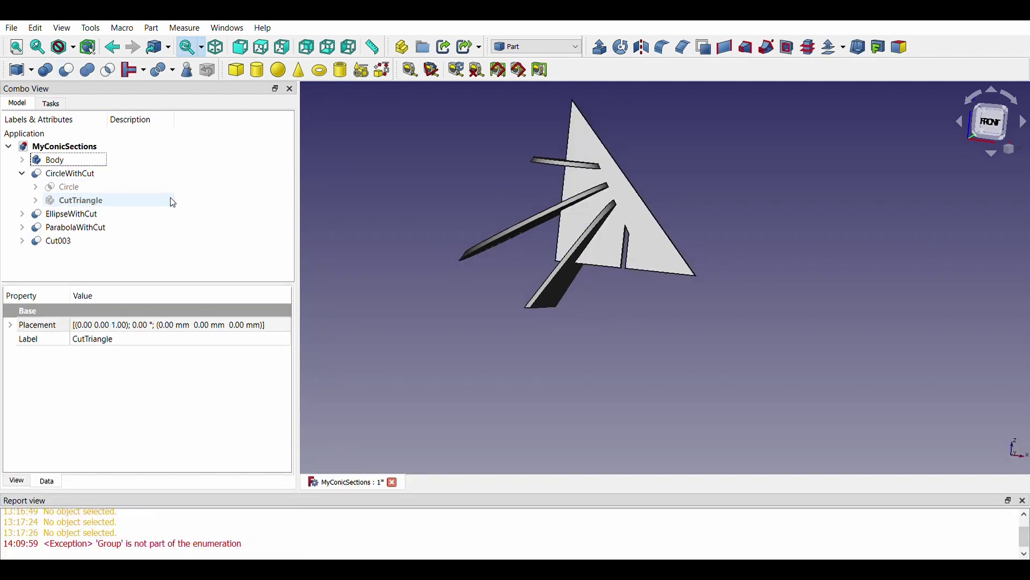
key("ctrl+z")
left_click(74, 213)
left_click(63, 174)
left_click(73, 214, "ctrl")
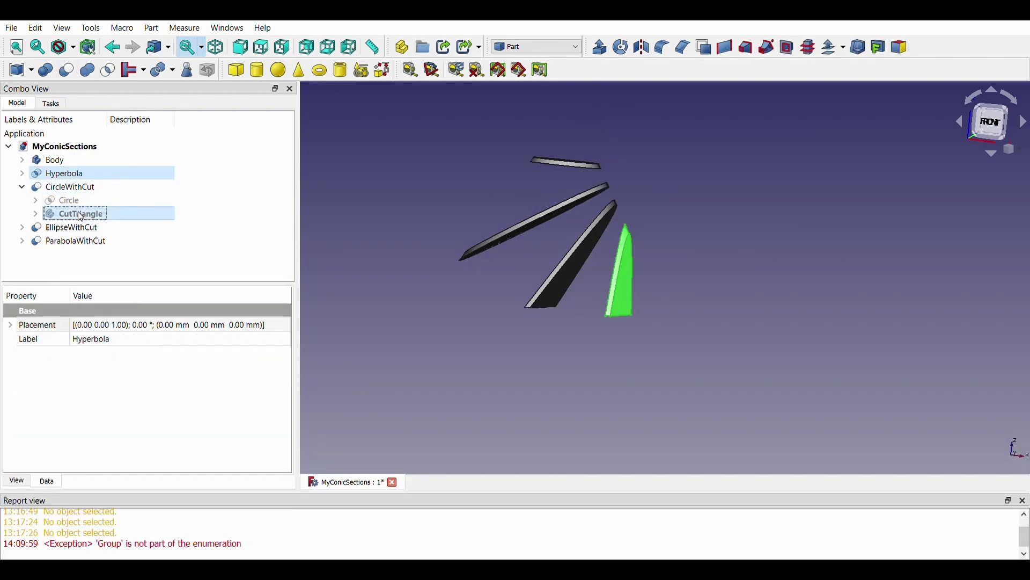
left_click(66, 72)
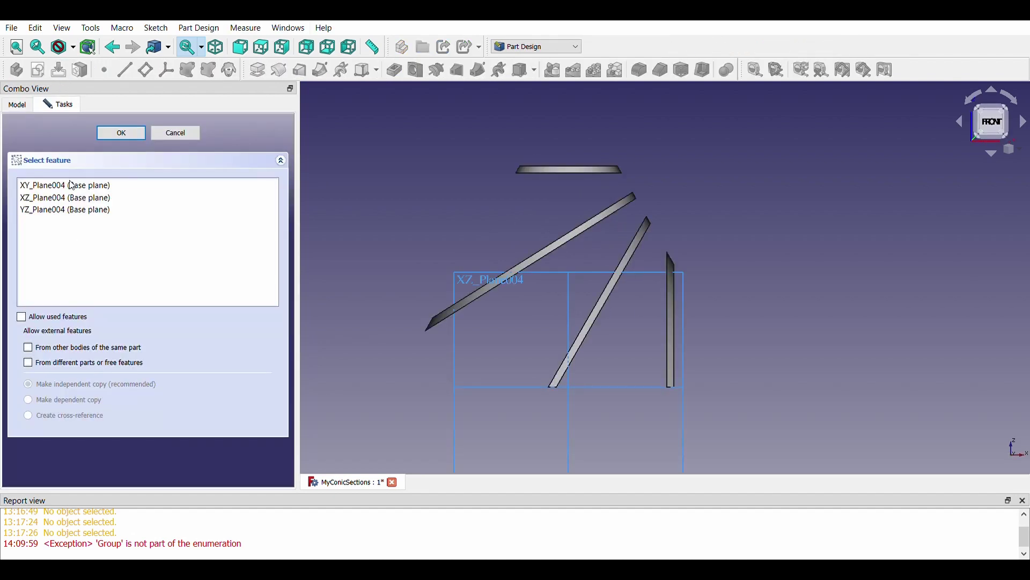
double_click(67, 194)
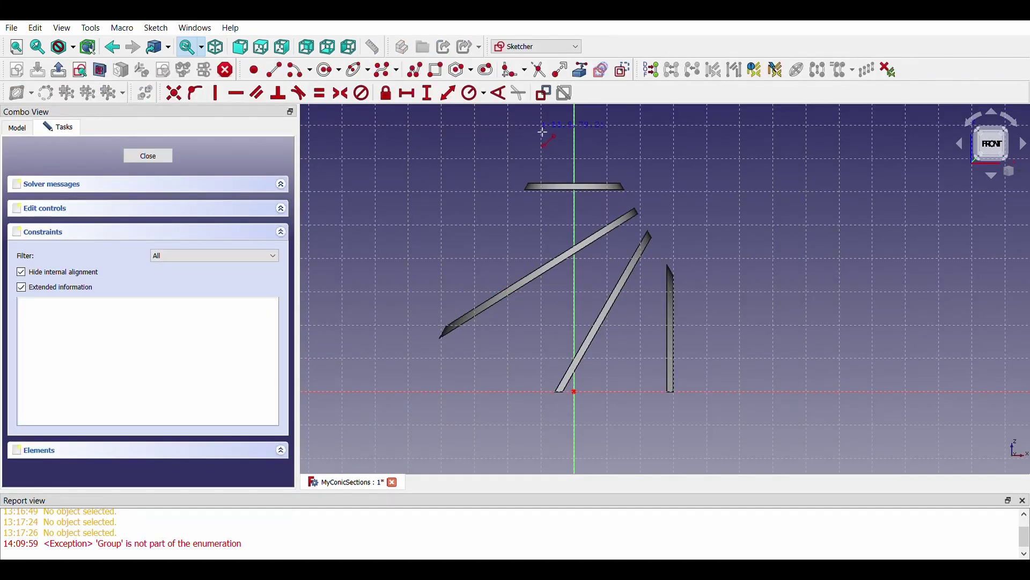
Step: Draw a closed triangle with its apex on the vertical axis and a 100 mm base
left_click(575, 133)
left_click(412, 392)
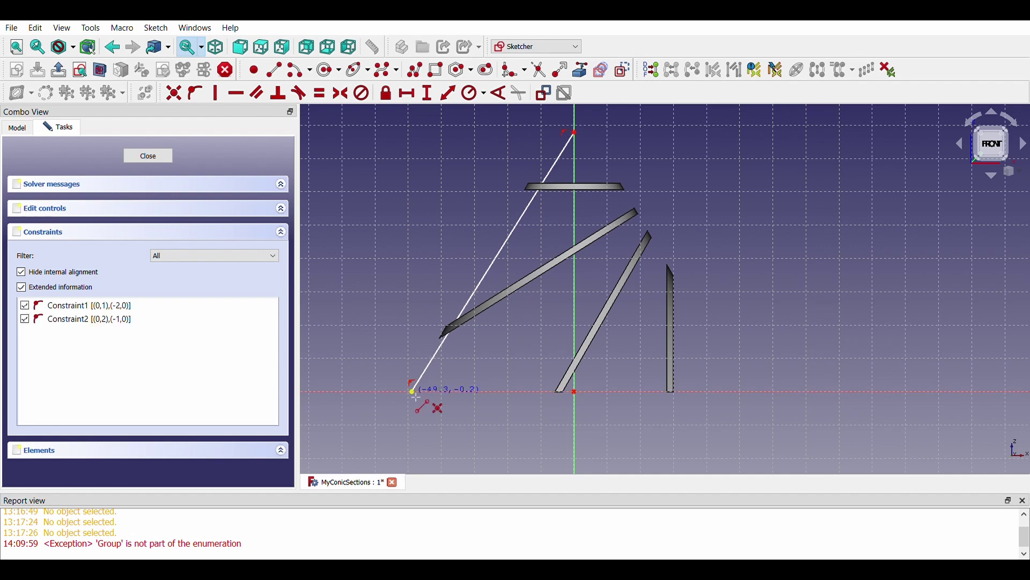
left_click(739, 391)
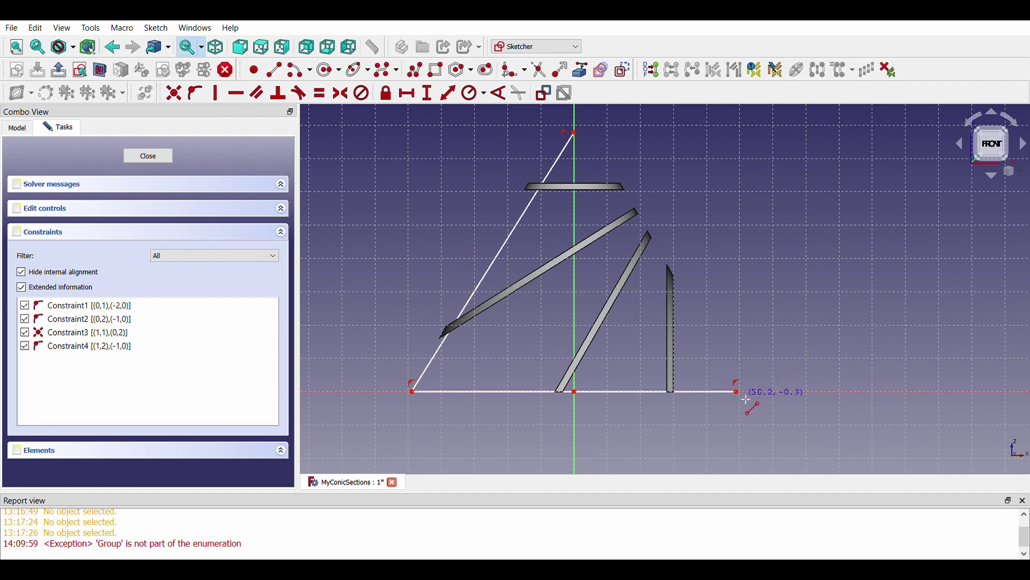
left_click(576, 134)
left_click(510, 392)
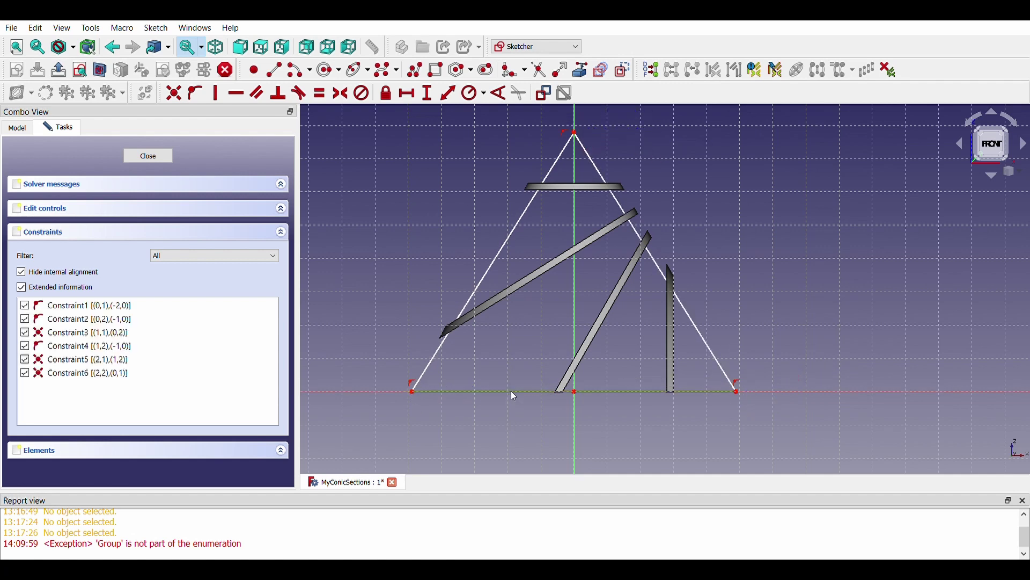
left_click(409, 95)
type("100")
key("Return")
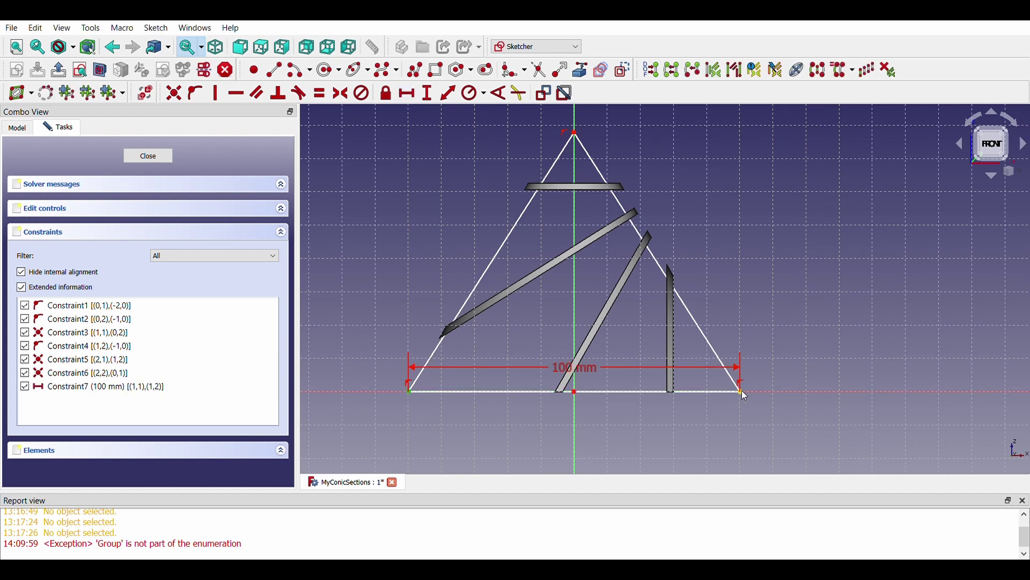
Step: Make the base corners symmetric and the slanted sides equal, then close the sketch
left_click(348, 97)
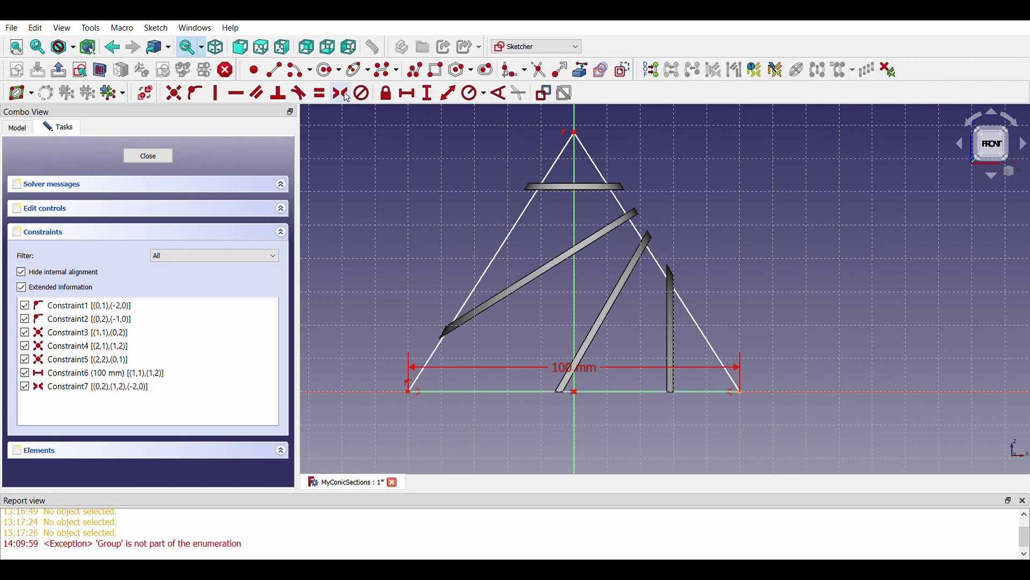
left_click(505, 244)
left_click(657, 259)
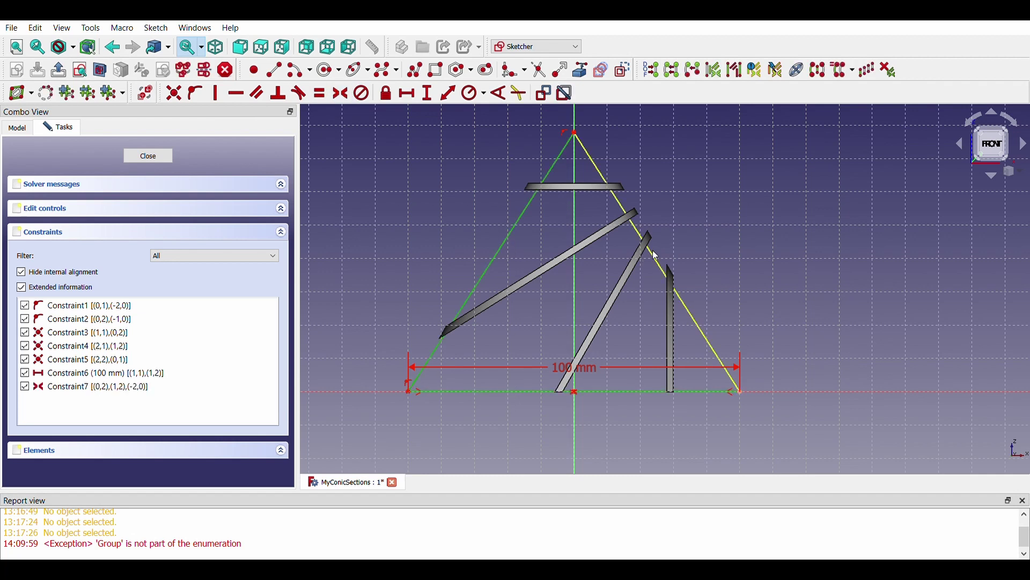
left_click(324, 95)
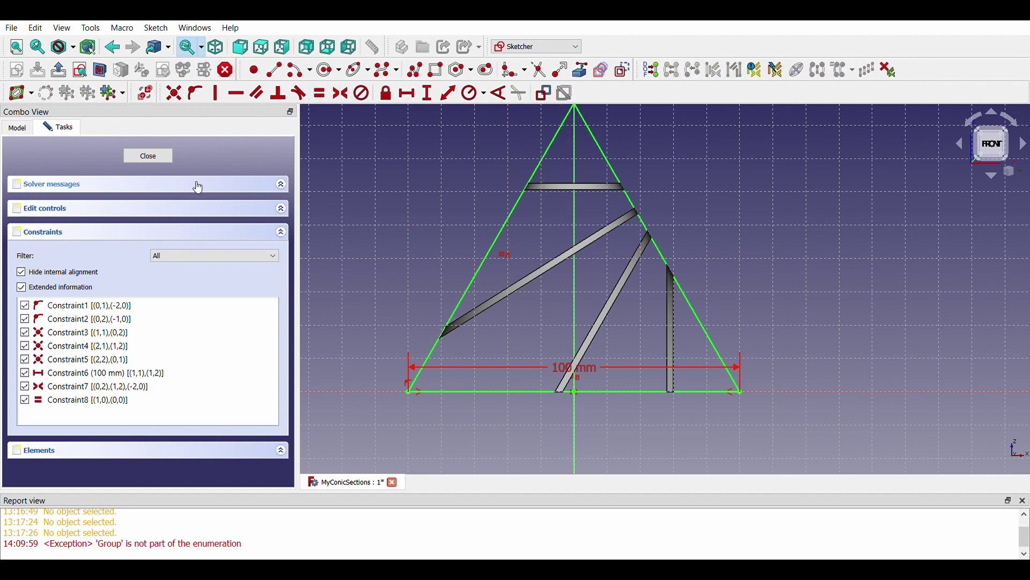
left_click(148, 156)
left_click(345, 185)
Step: Pad Sketch002 by 2 mm symmetric to its plane and view the plate from the front
left_click(110, 269)
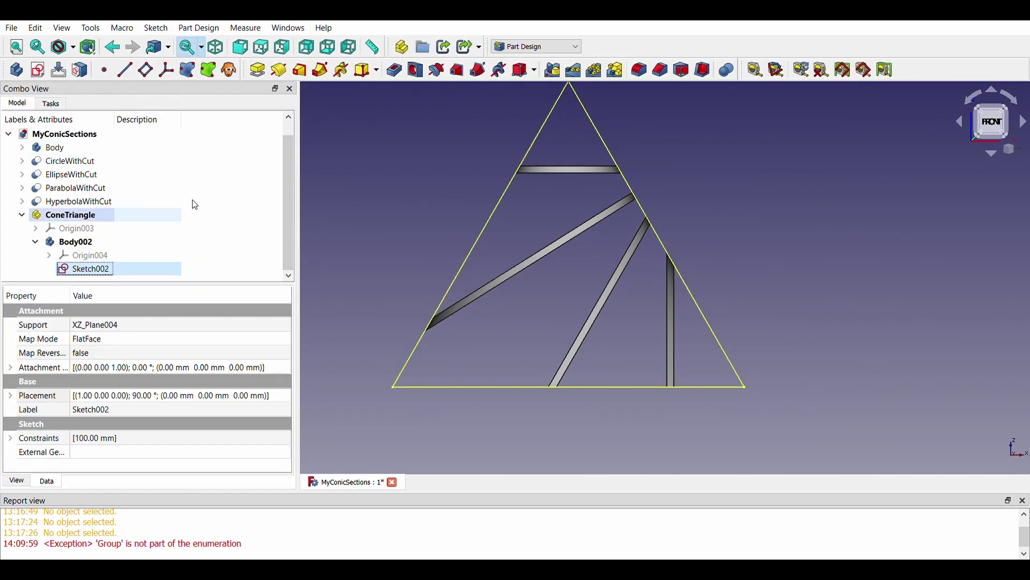
left_click(258, 69)
left_click(58, 293)
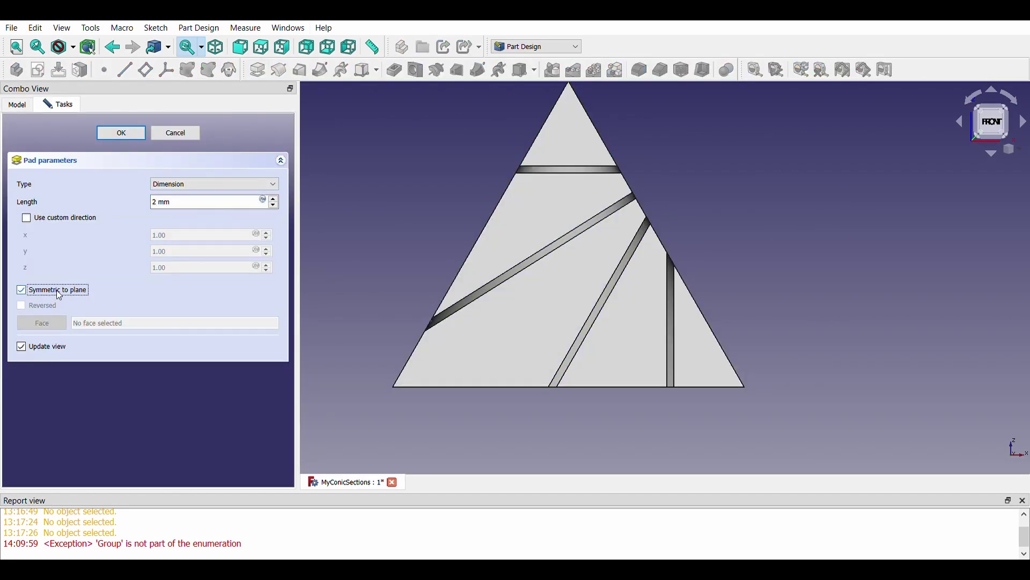
left_click(126, 137)
middle_click_drag(392, 178, 490, 289)
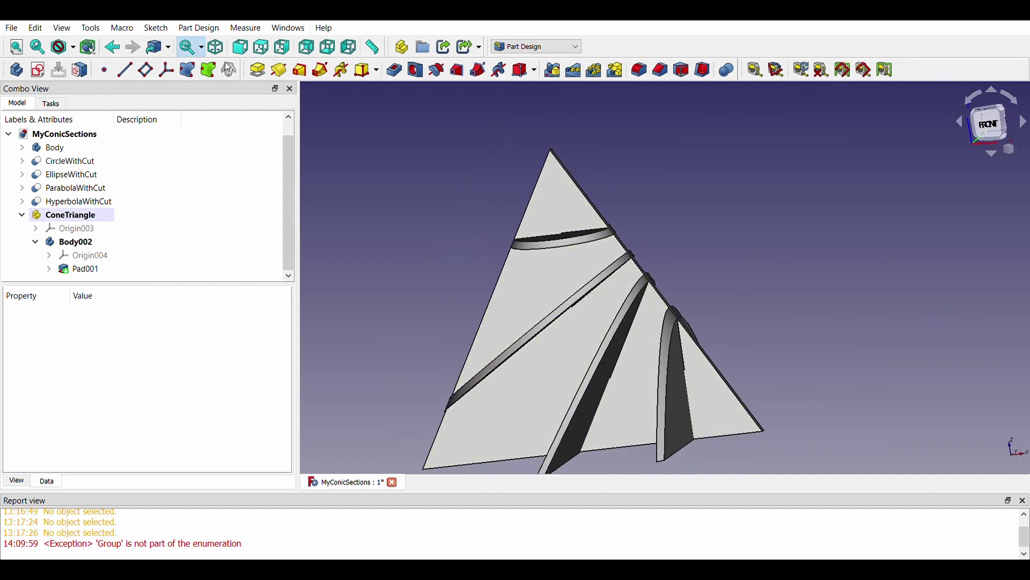
left_click(242, 49)
Step: In the Part workbench, cut CircleWithCut out of ConeTriangle, producing Cut004
left_click(21, 215)
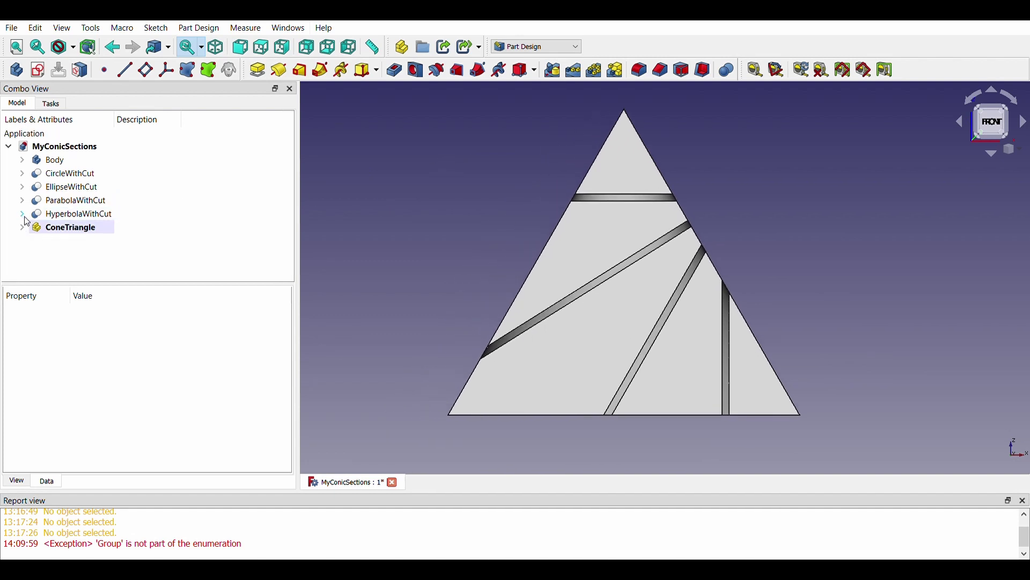
left_click(57, 231)
left_click(58, 232)
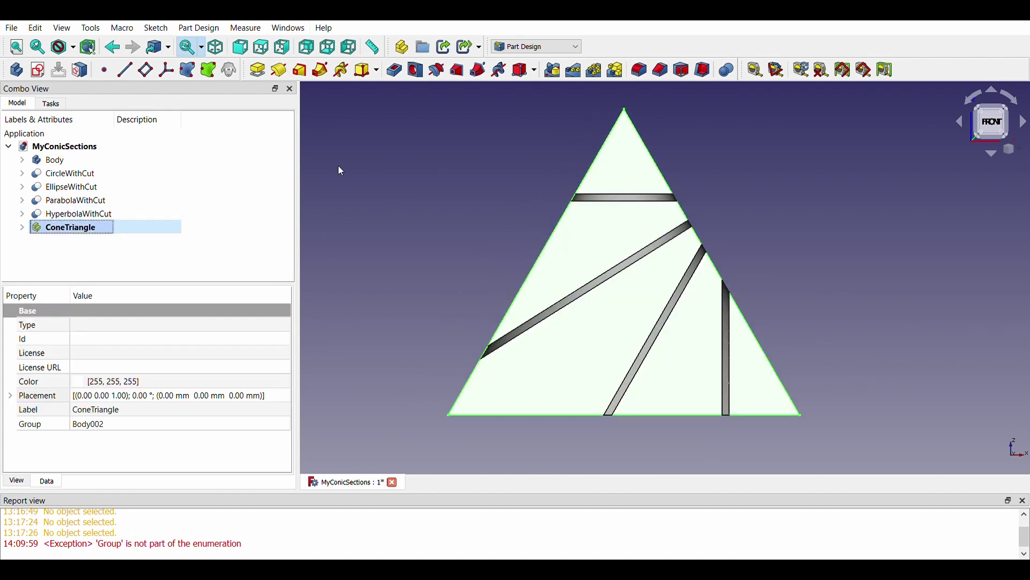
left_click(80, 175, "ctrl")
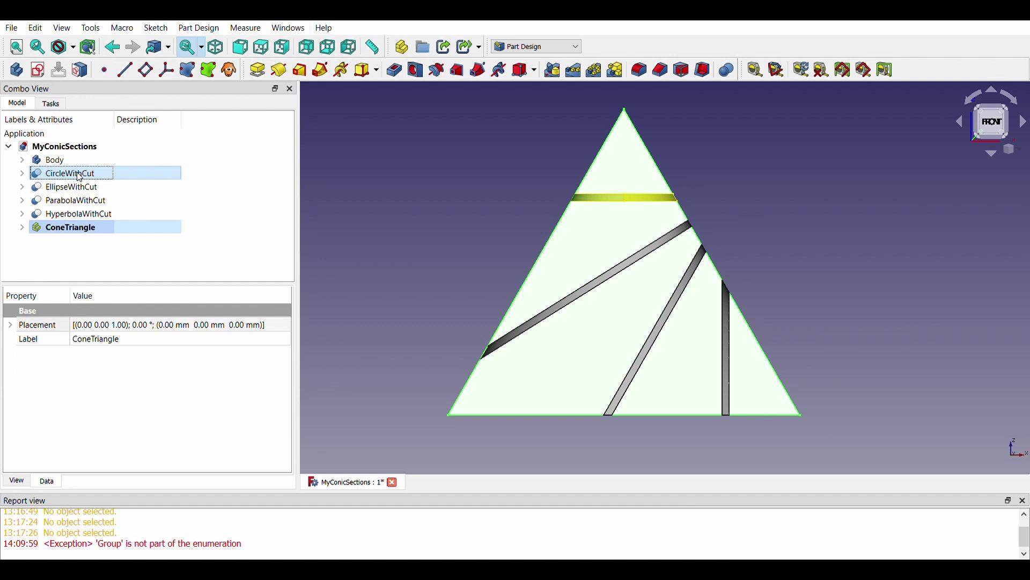
left_click(519, 53)
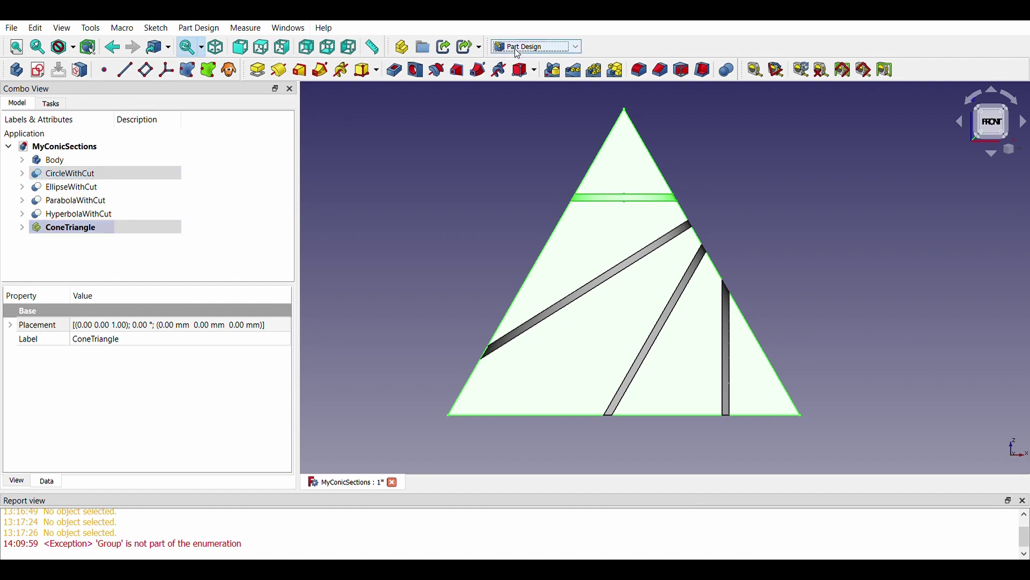
left_click(411, 150)
left_click(46, 229)
left_click(80, 176, "ctrl")
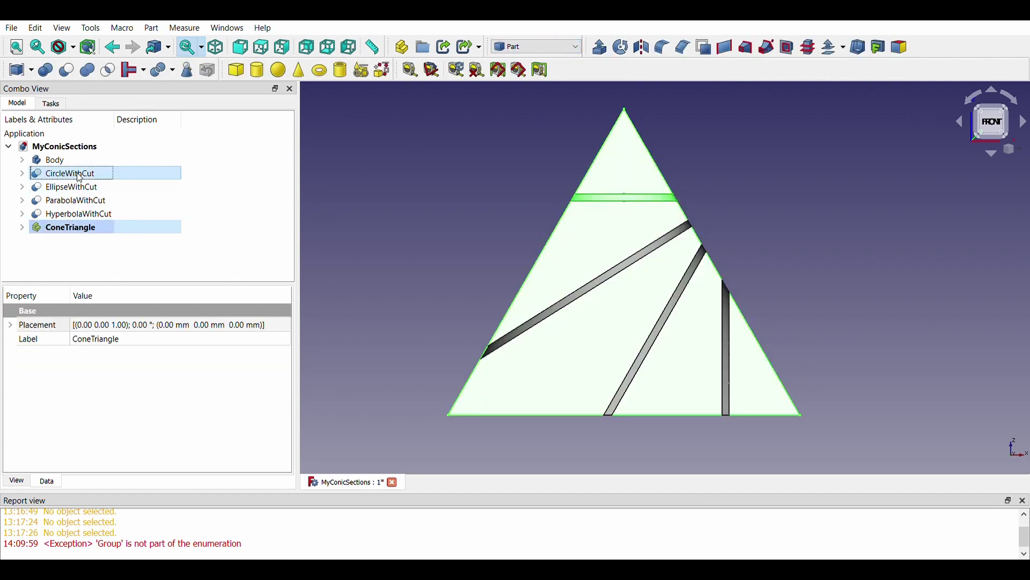
left_click(65, 74)
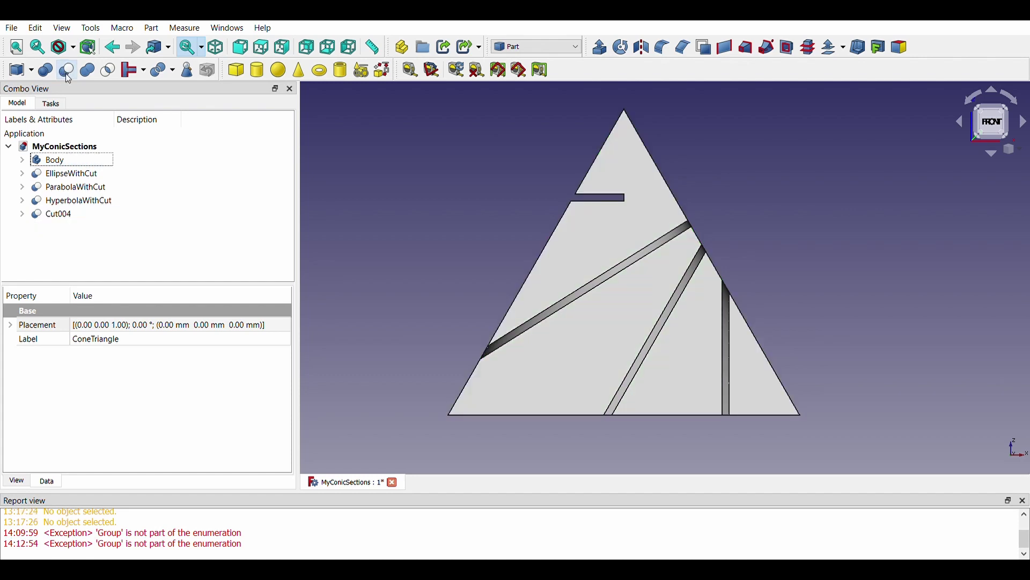
Step: Chain cuts of EllipseWithCut, ParabolaWithCut and HyperbolaWithCut from the triangle, ending in Cut007
left_click(73, 214)
left_click(76, 173, "ctrl")
left_click(67, 72)
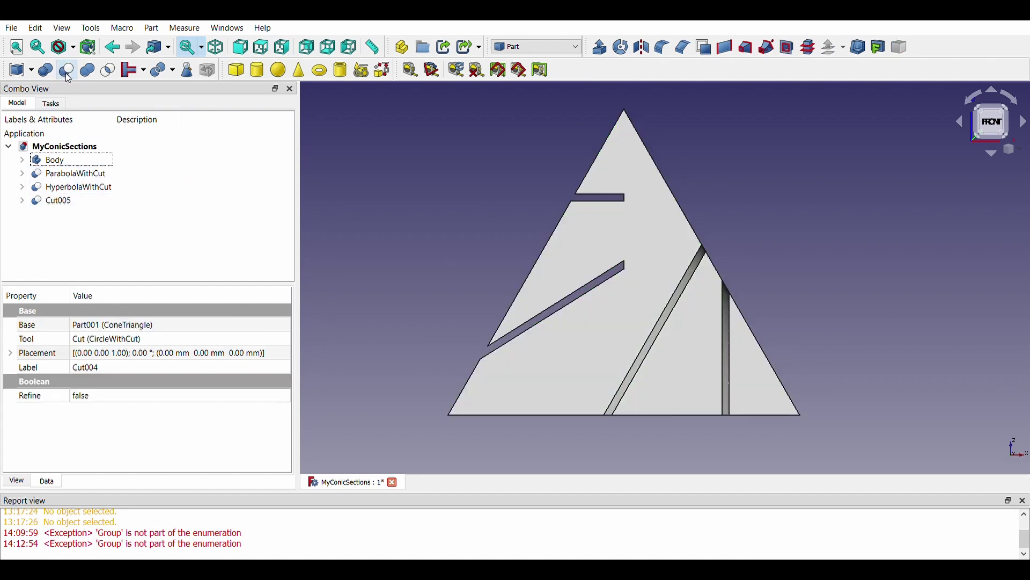
left_click(67, 201)
left_click(73, 173, "ctrl")
left_click(67, 72)
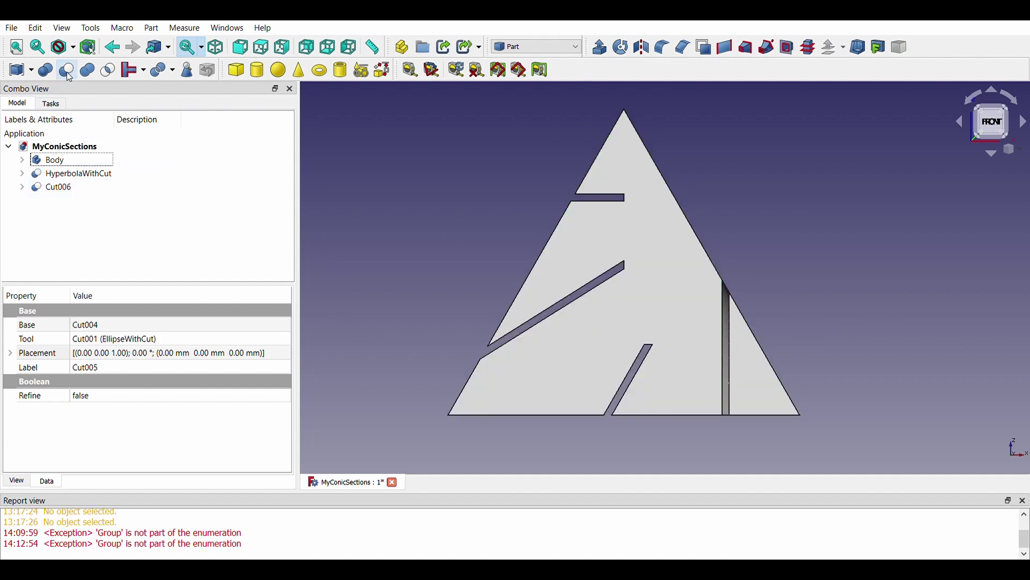
left_click(67, 187)
left_click(70, 175, "ctrl")
left_click(64, 76)
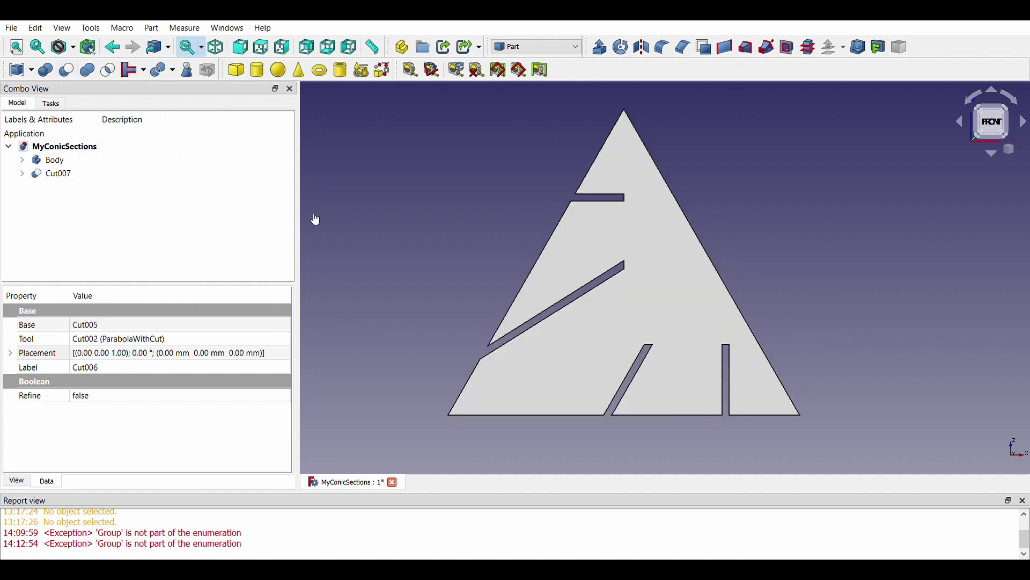
Step: Inspect the slotted plate, then rename Cut007 to TriangleFrame
middle_click_drag(316, 219, 552, 282)
left_click(240, 49)
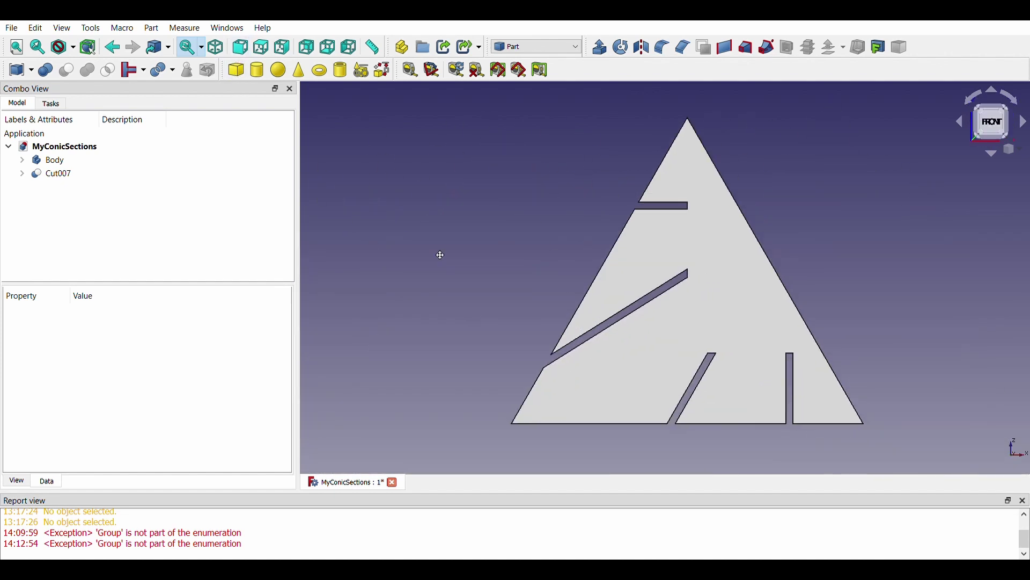
left_click(76, 174)
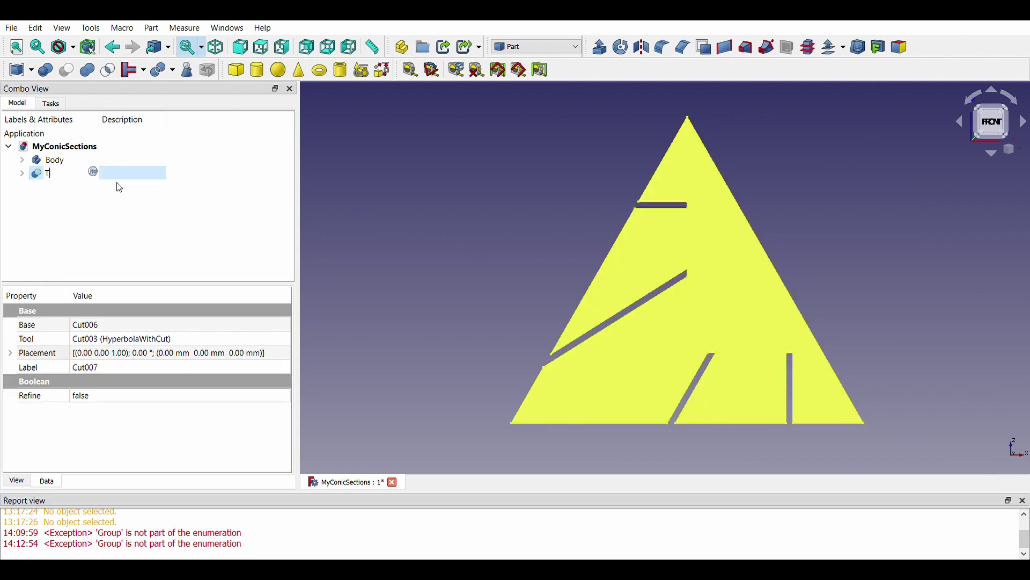
key("Return")
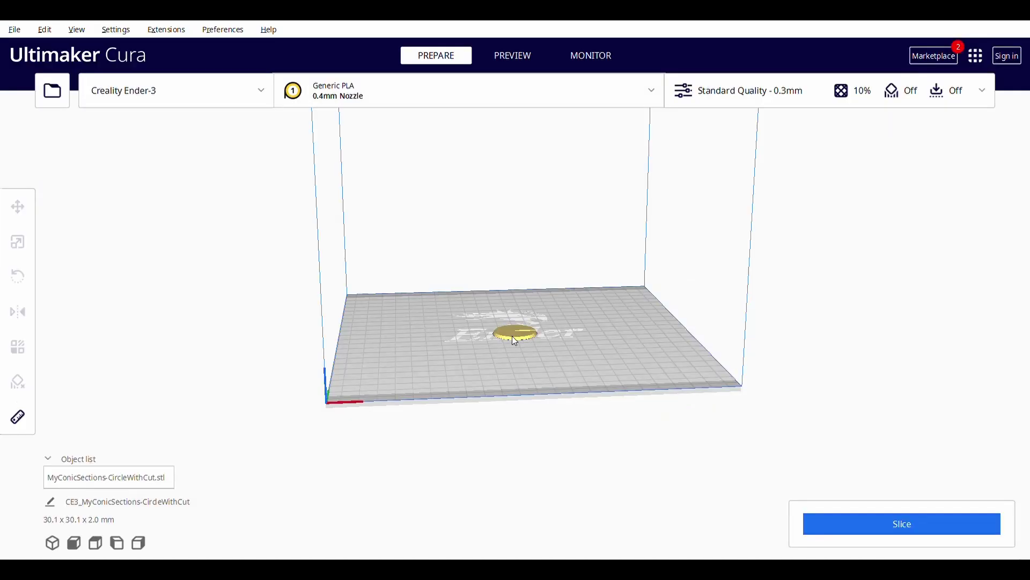
Step: Move the circle disc toward the back-left of the build plate
left_click(512, 336)
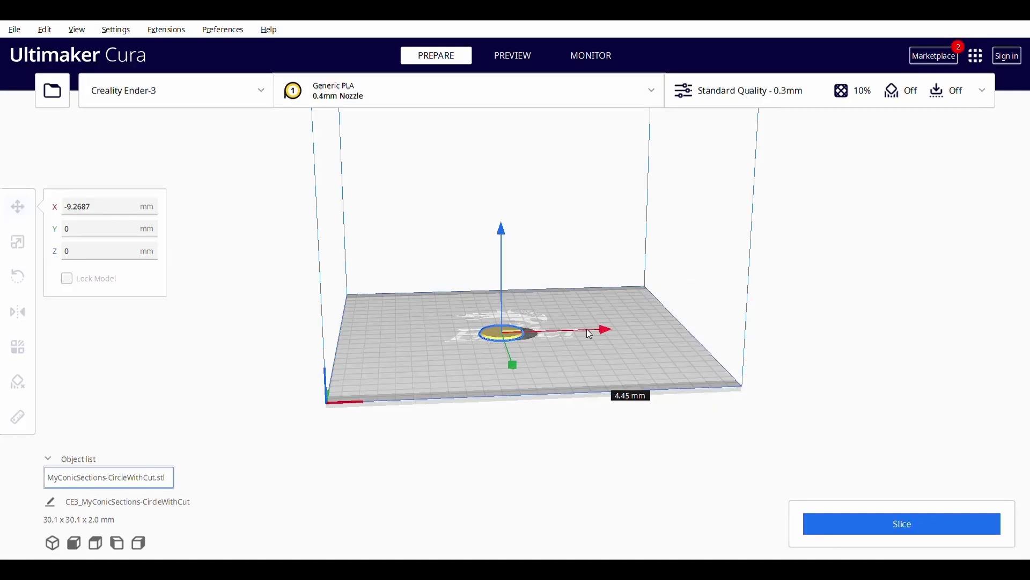
left_click_drag(587, 328, 481, 330)
left_click_drag(405, 372, 620, 226)
right_click_drag(621, 226, 626, 282)
Step: Load the ellipse piece, lay it flat, and position it toward the back of the plate
left_click(15, 29)
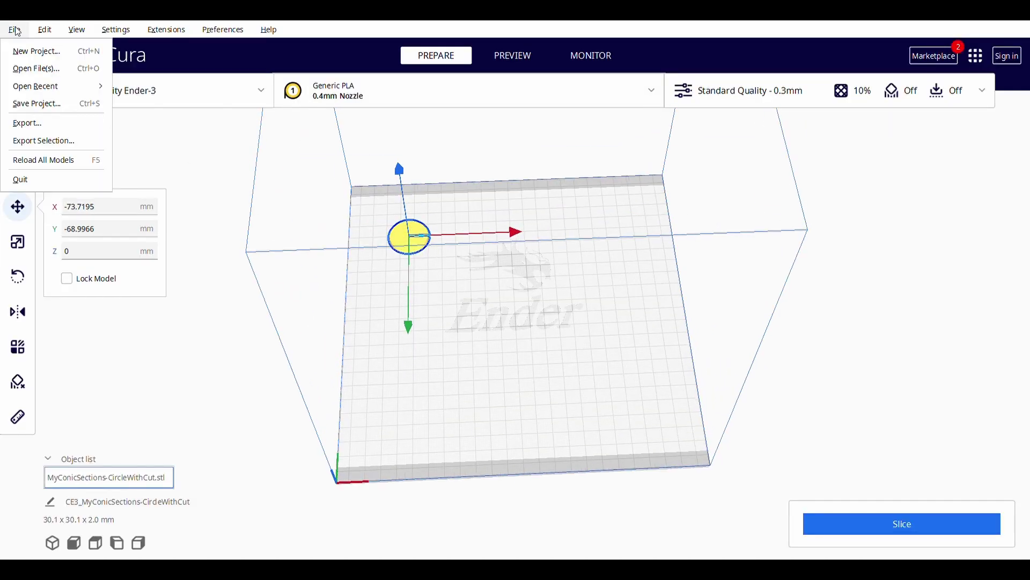
left_click(29, 69)
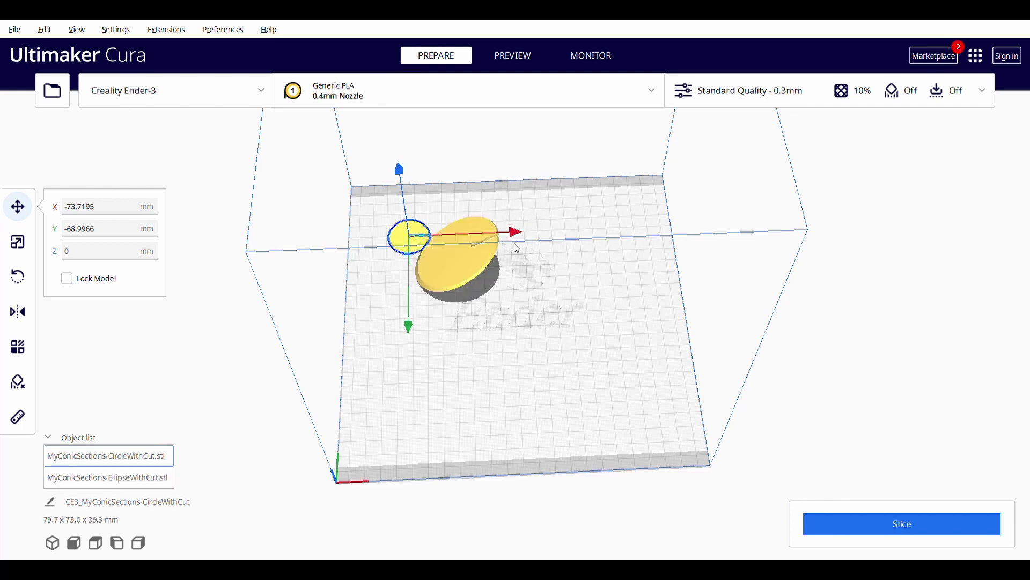
right_click_drag(514, 243, 447, 187)
left_click(18, 276)
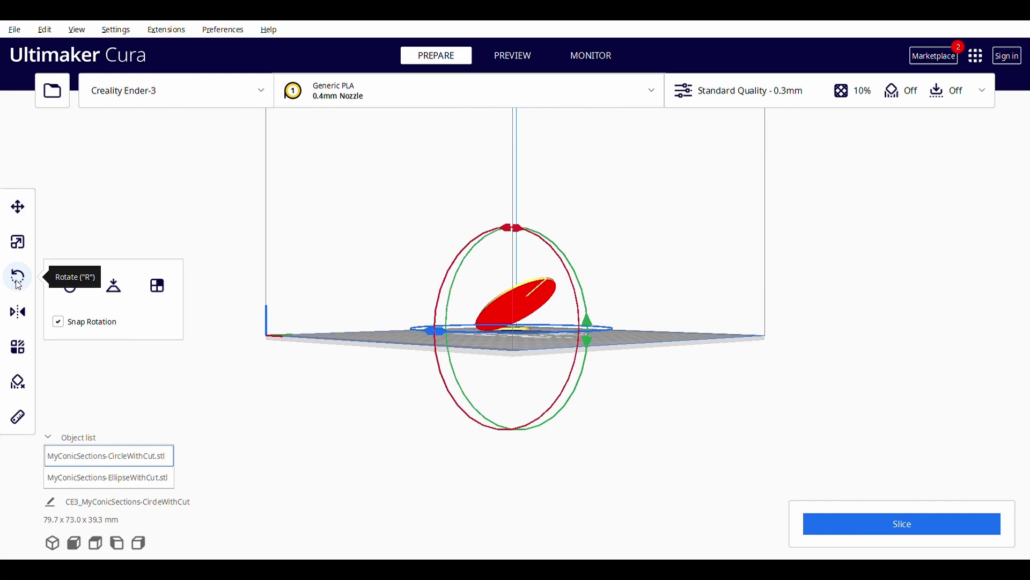
left_click(508, 302)
left_click(520, 297)
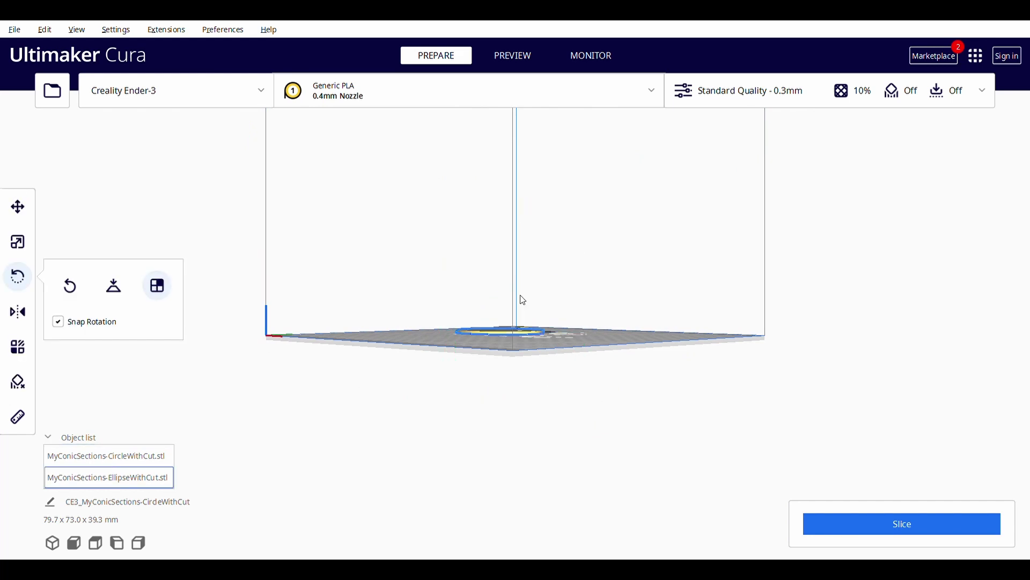
right_click_drag(520, 297, 379, 306)
left_click(409, 279)
left_click_drag(583, 303, 644, 299)
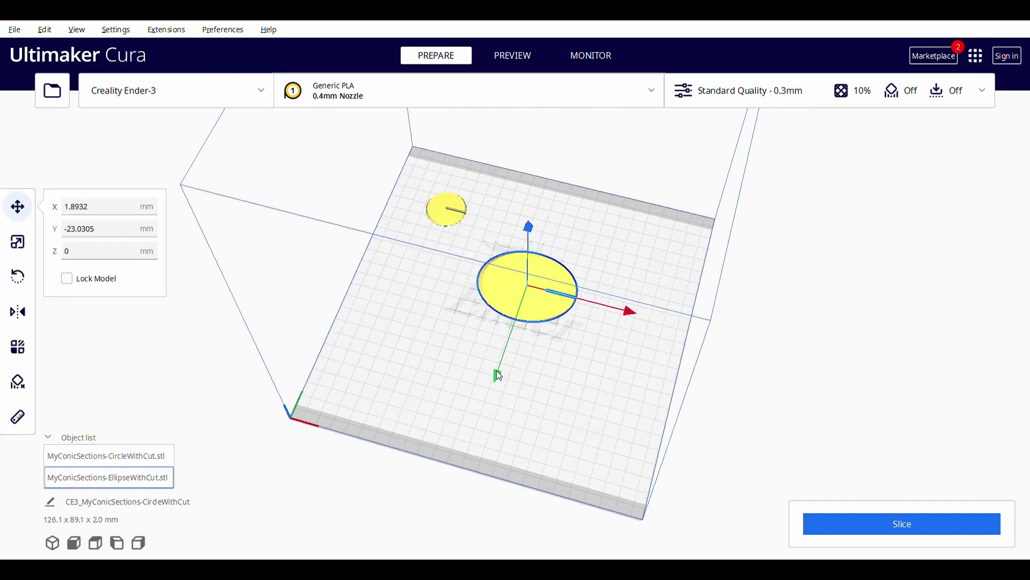
left_click_drag(496, 368, 518, 322)
left_click_drag(641, 261, 620, 260)
left_click(306, 278)
Step: Import the hyperbola piece, lay it flat, and move it to the plate's left side
left_click(15, 30)
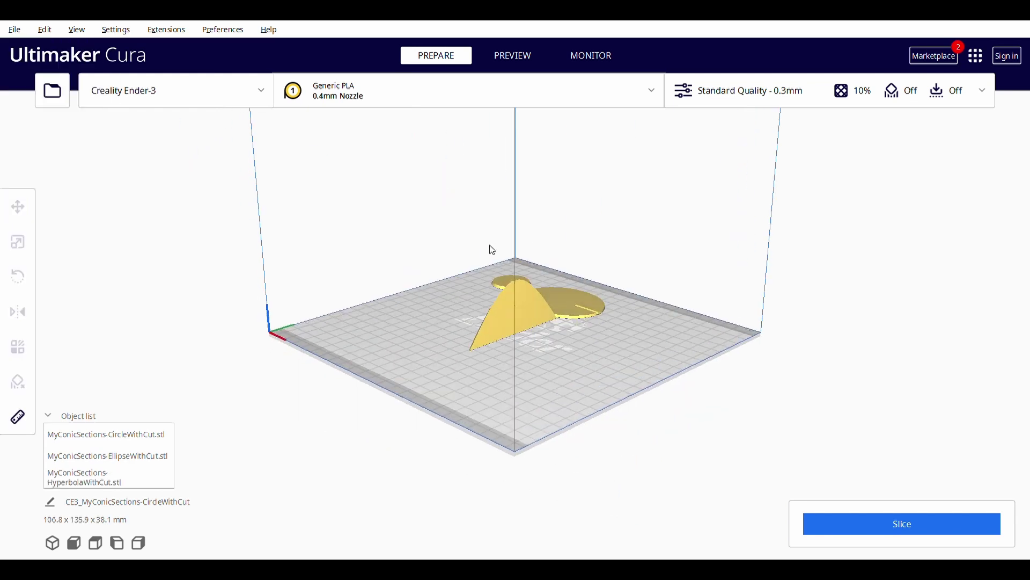
left_click(507, 314)
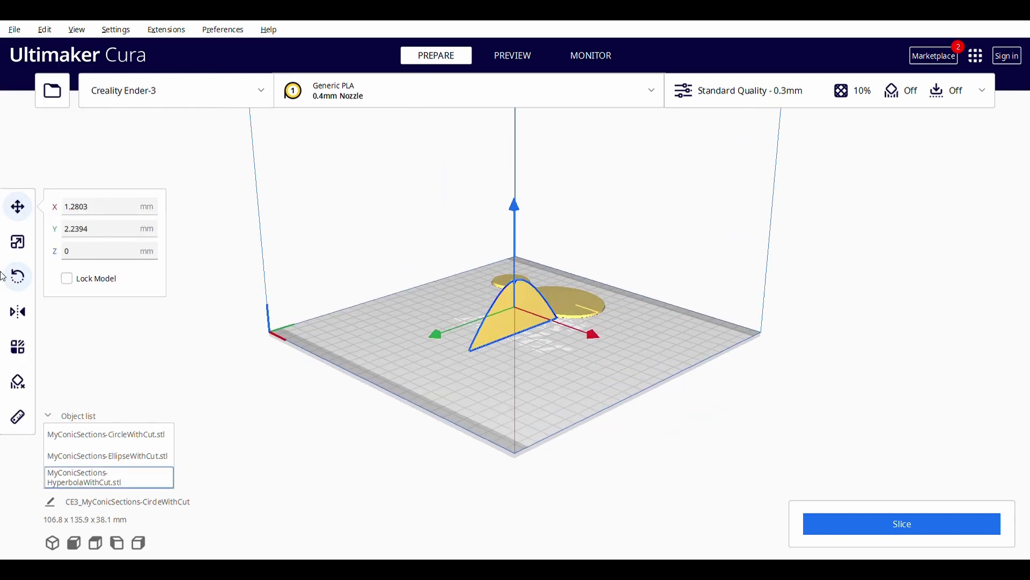
left_click(17, 277)
left_click(158, 284)
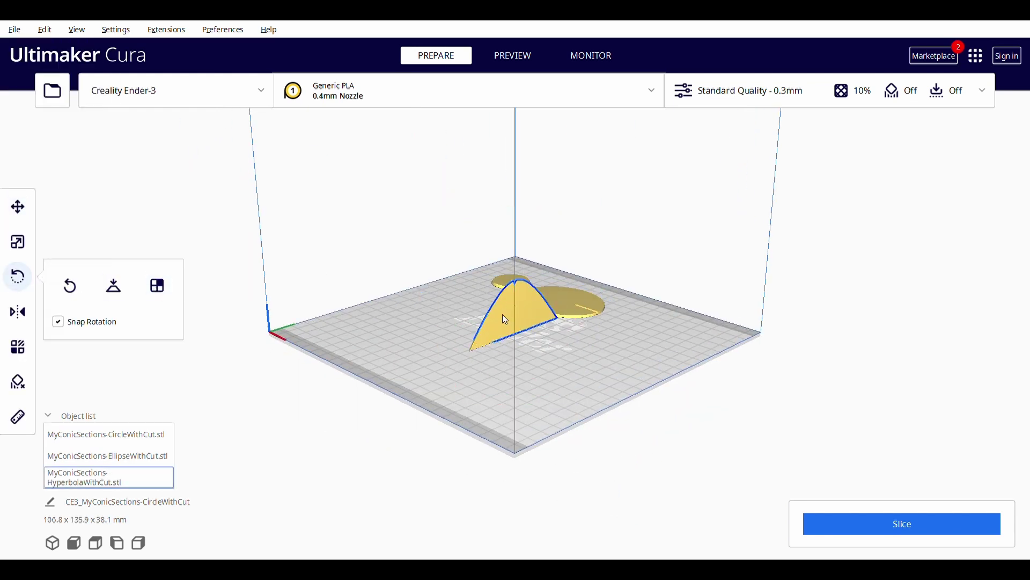
left_click(531, 316)
right_click_drag(417, 286, 437, 311)
key("t")
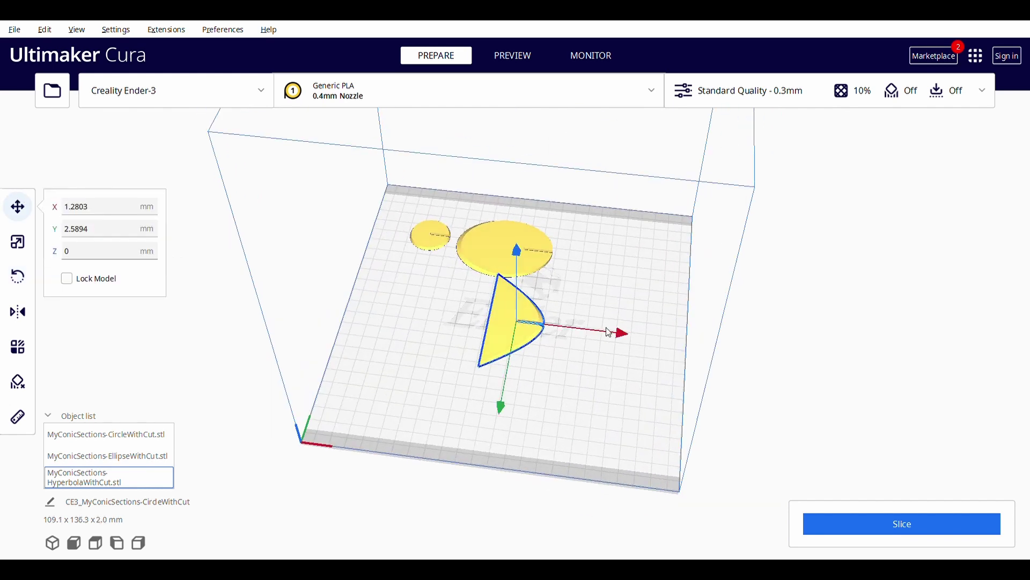
left_click_drag(609, 332, 485, 321)
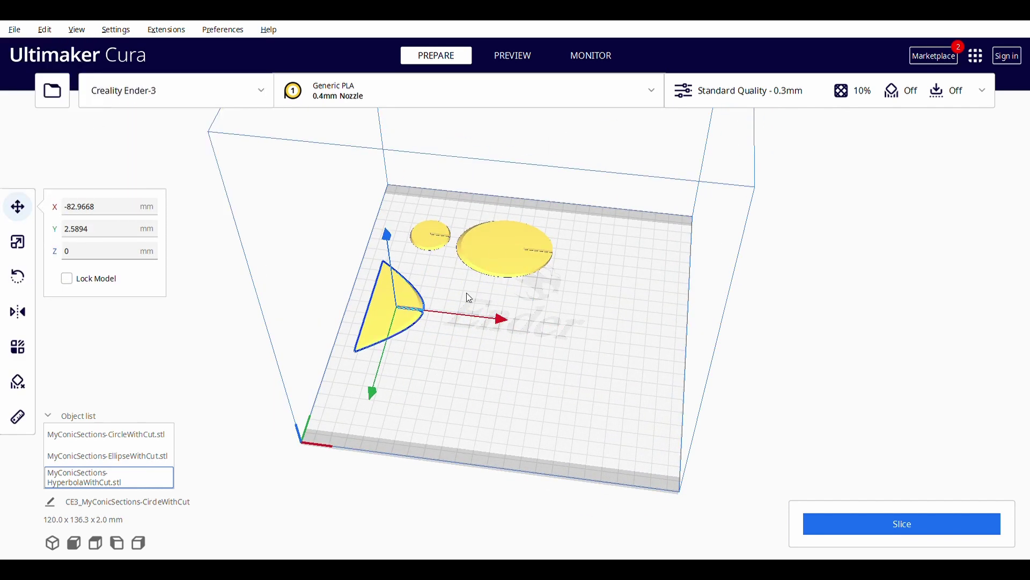
Step: Lay the parabola flat and move it toward the back-right of the plate
right_click_drag(541, 266, 549, 300)
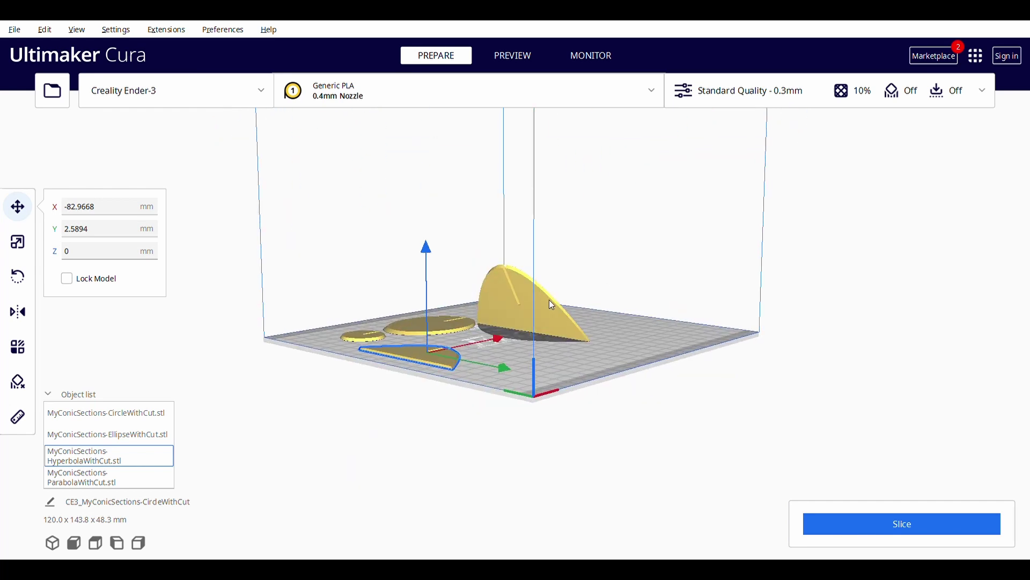
left_click(18, 276)
left_click(154, 285)
left_click(534, 311)
right_click_drag(627, 293, 478, 370)
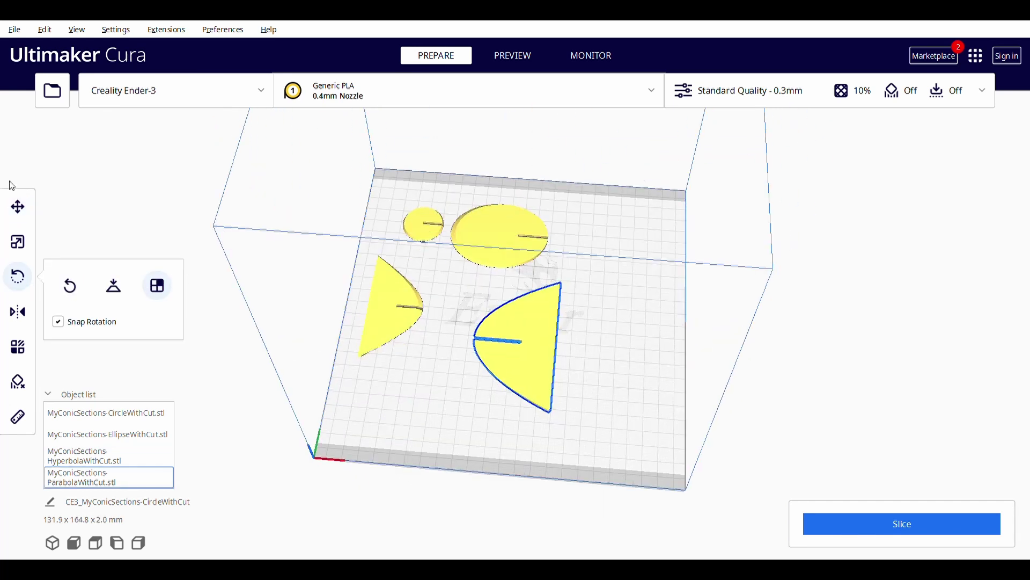
key("t")
left_click_drag(621, 352, 739, 359)
left_click_drag(626, 449, 613, 363)
left_click(631, 320)
left_click(652, 284)
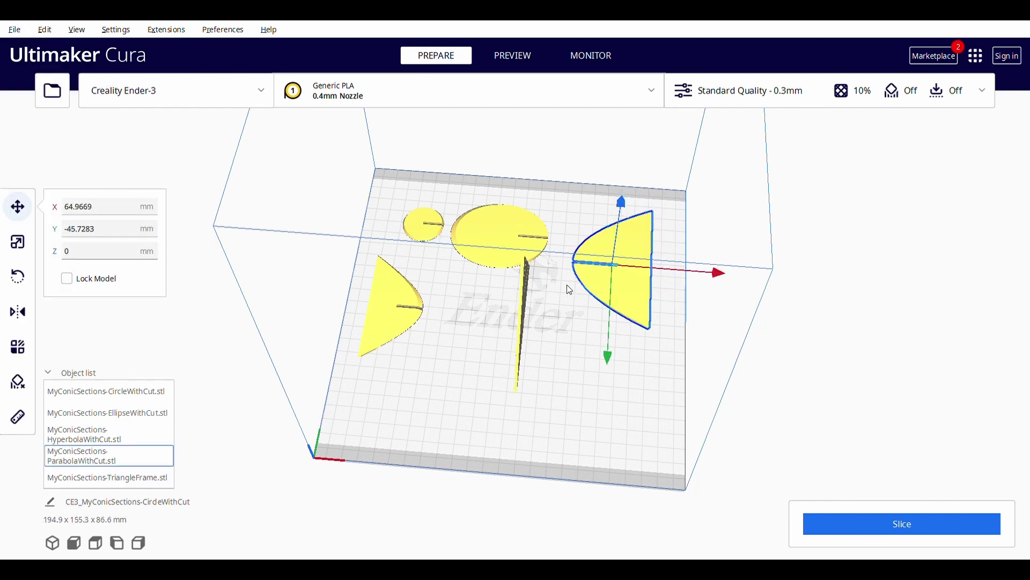
Step: Lay the triangle frame flat on the plate and slice all five pieces
right_click_drag(538, 283, 462, 290)
left_click(18, 276)
left_click(157, 285)
left_click(490, 327)
right_click_drag(490, 327, 662, 363)
left_click(894, 526)
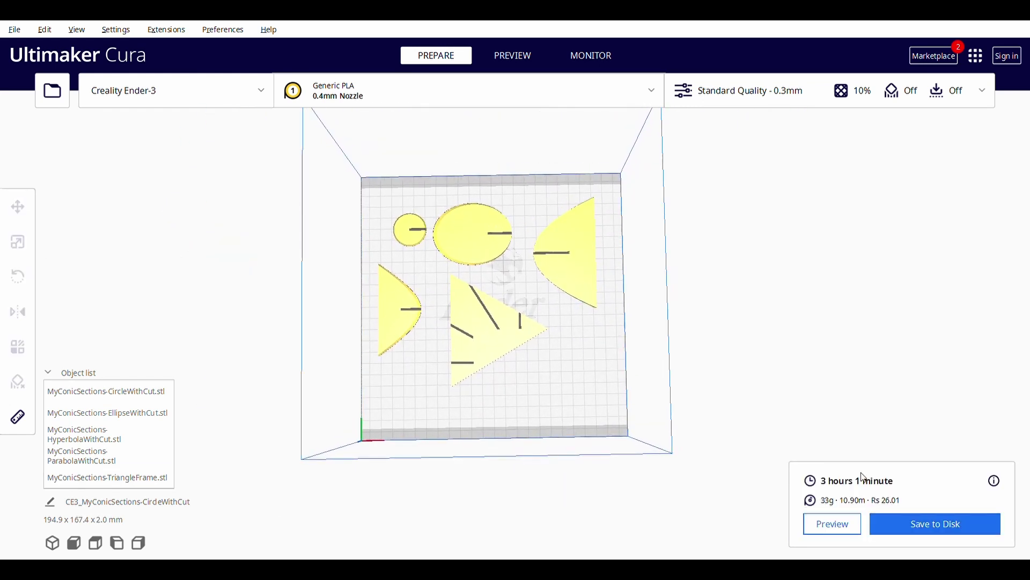
Step: Show the Preview stage's sliced layer view of all five pieces
left_click(831, 525)
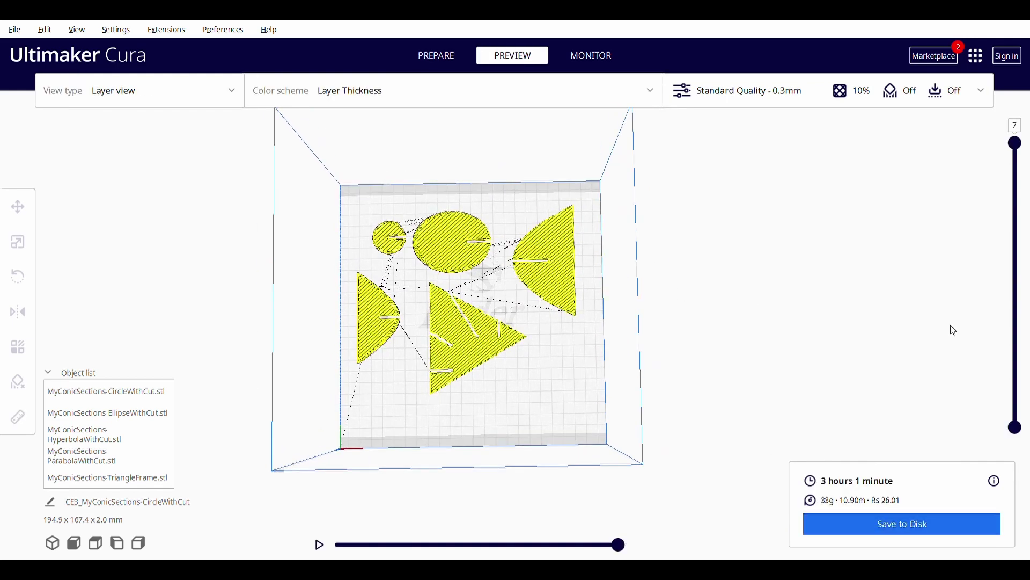